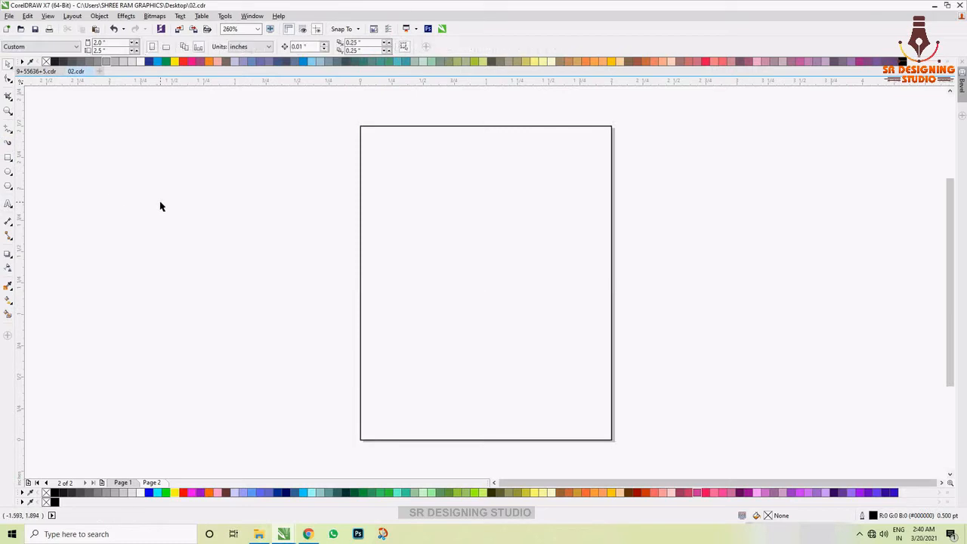
Bring the poster images, text and colour swatches from page 1 onto page 2 and park them beside the blank page.
key("F4")
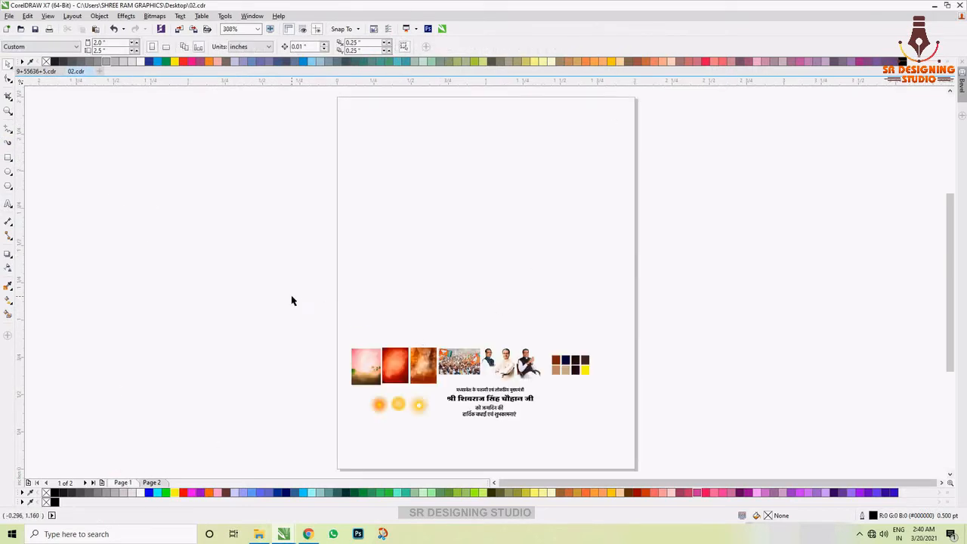
left_click_drag(292, 300, 673, 446)
left_click(154, 483)
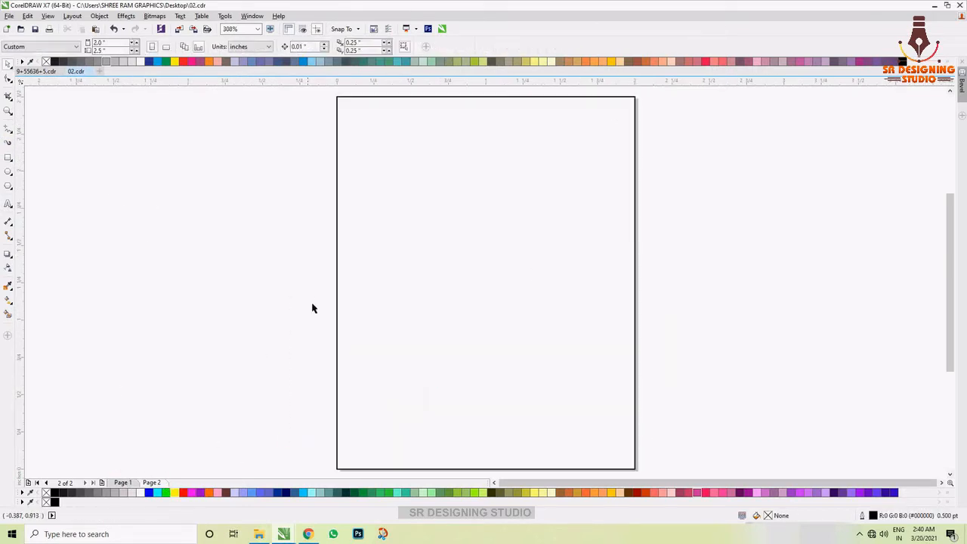
key("ctrl+v")
left_click_drag(489, 366, 806, 172)
left_click(542, 218)
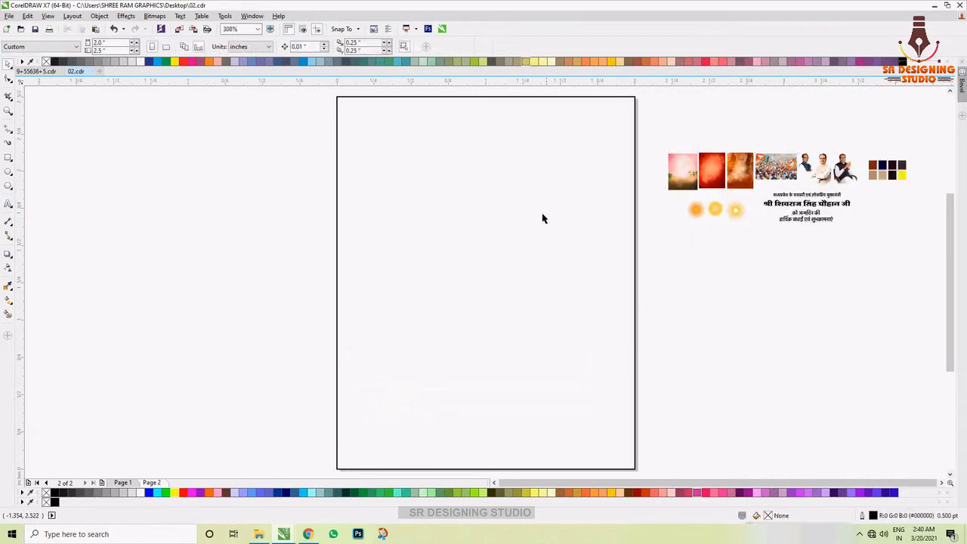
Move the eight colour swatches below the greeting text and enlarge them.
left_click(563, 267)
left_click_drag(857, 143, 911, 190)
left_click_drag(764, 280, 765, 280)
left_click_drag(773, 285, 806, 304)
left_click_drag(765, 290, 745, 300)
Fill the page-sized rectangle with the rust-brown swatch colour and remove its outline.
left_click(808, 338)
left_click(689, 269)
left_click(615, 362)
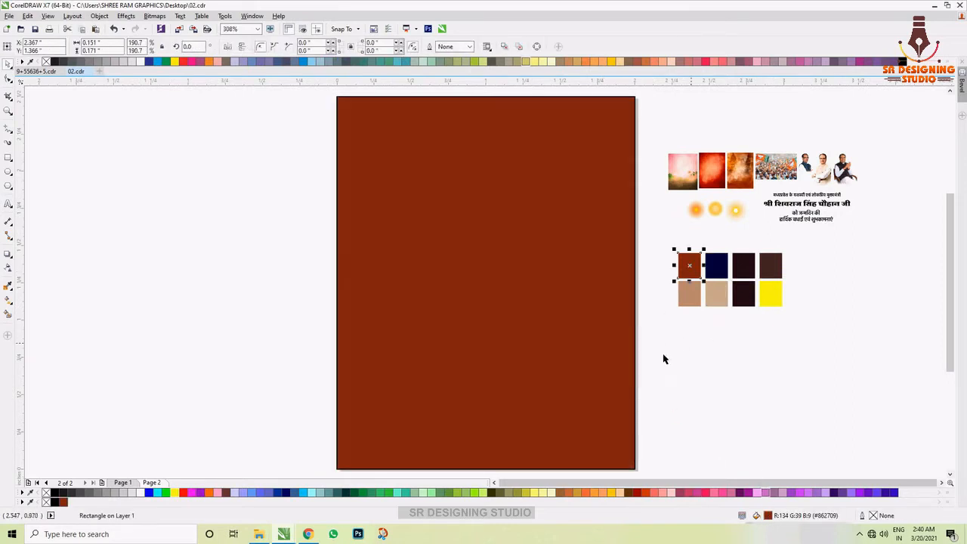
left_click(103, 431)
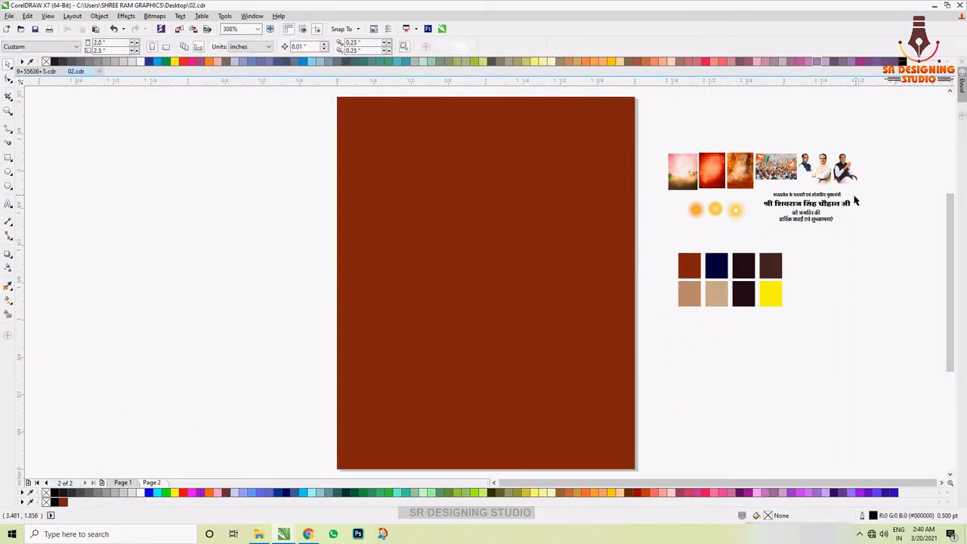
left_click(785, 172)
right_click(787, 174)
left_click(818, 129)
Add a one-step inside contour with a 0.1 inch offset to the rust-brown rectangle and break the contour apart.
left_click(356, 265)
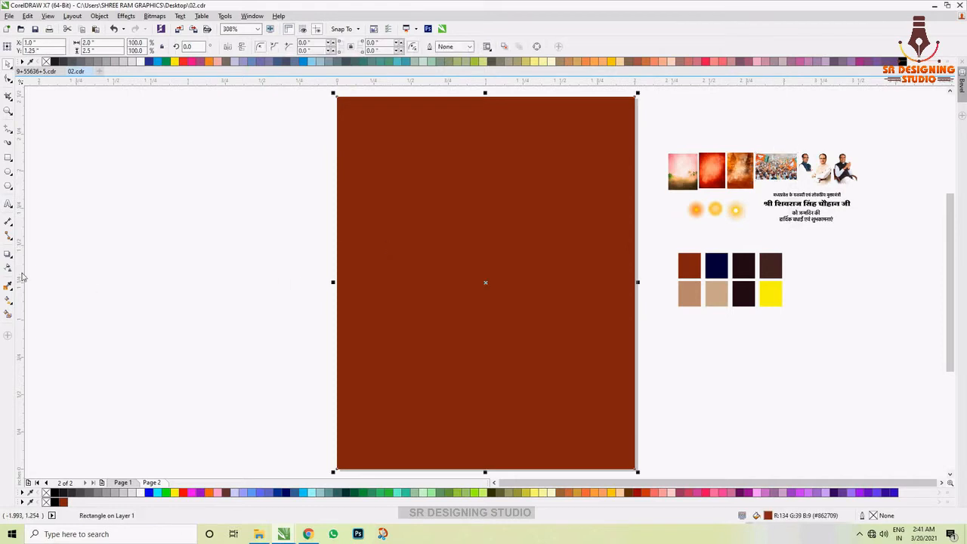
left_click(10, 258)
left_click(44, 264)
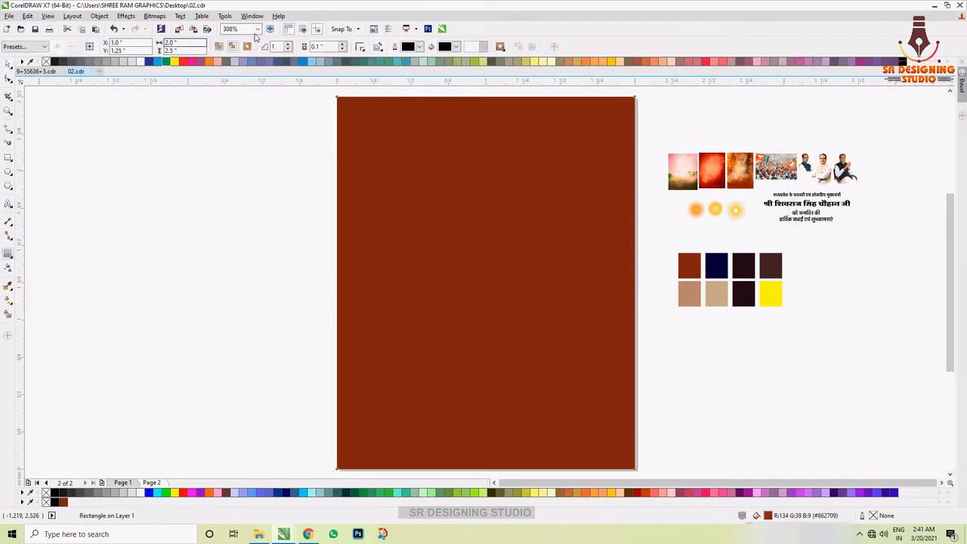
left_click(342, 49)
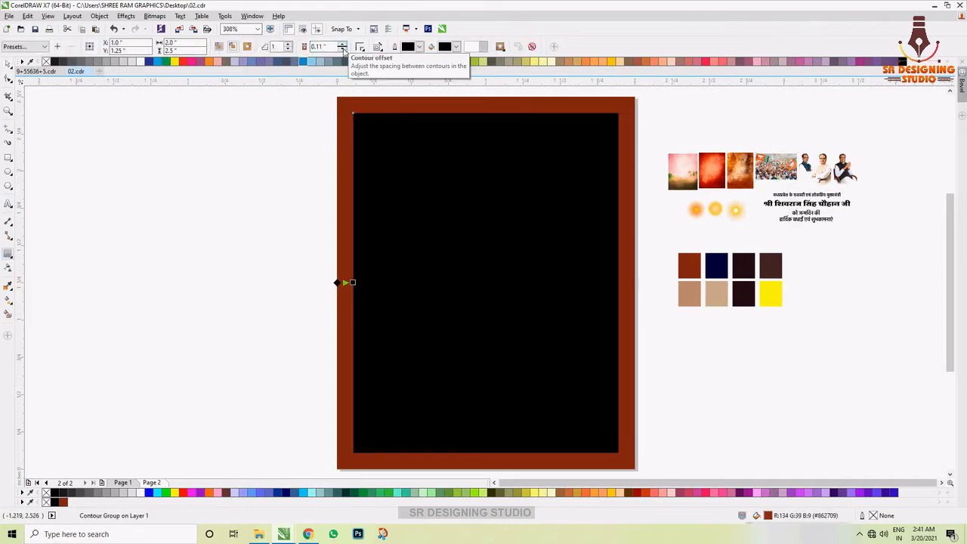
left_click(342, 49)
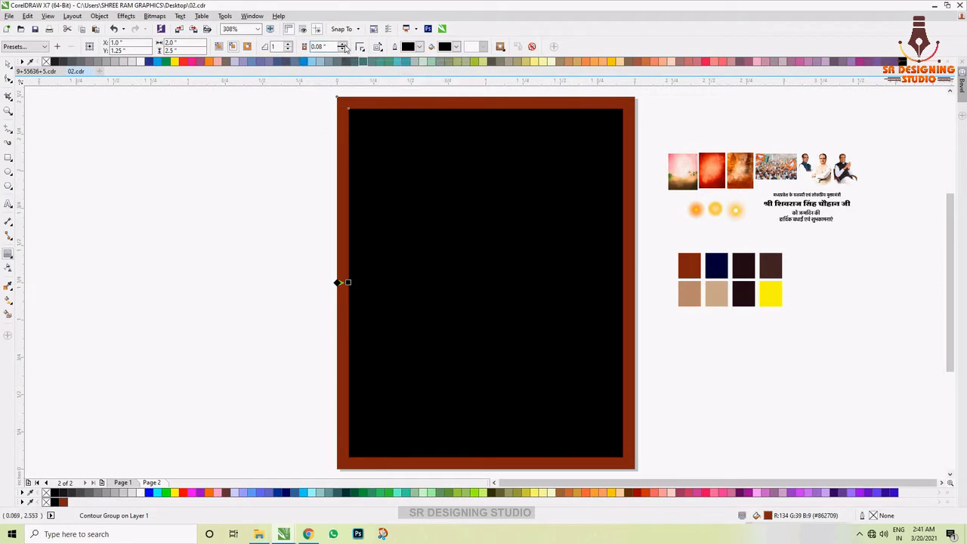
left_click(342, 44)
left_click(342, 44)
key("ctrl+k")
Fill the inner contour rectangle with white.
left_click(408, 188)
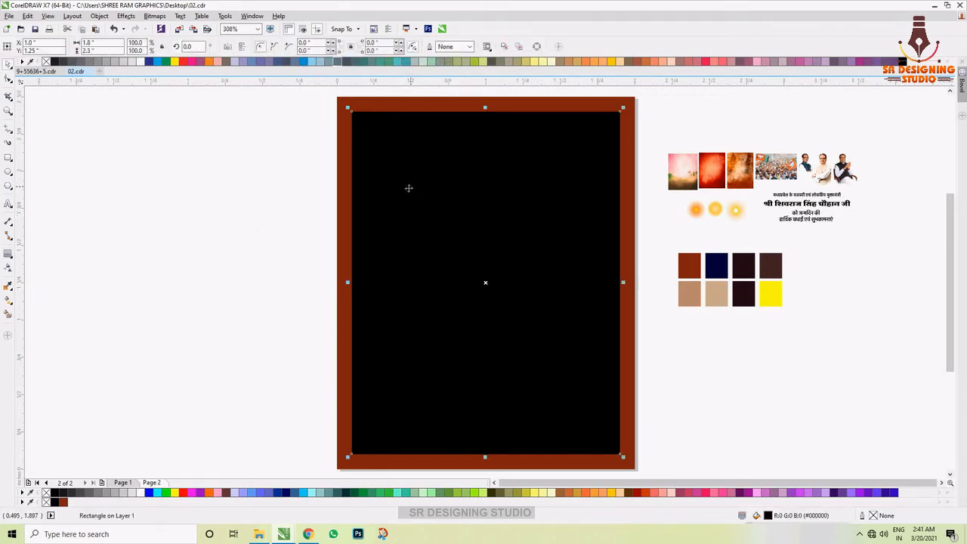
left_click(143, 492)
left_click(186, 317)
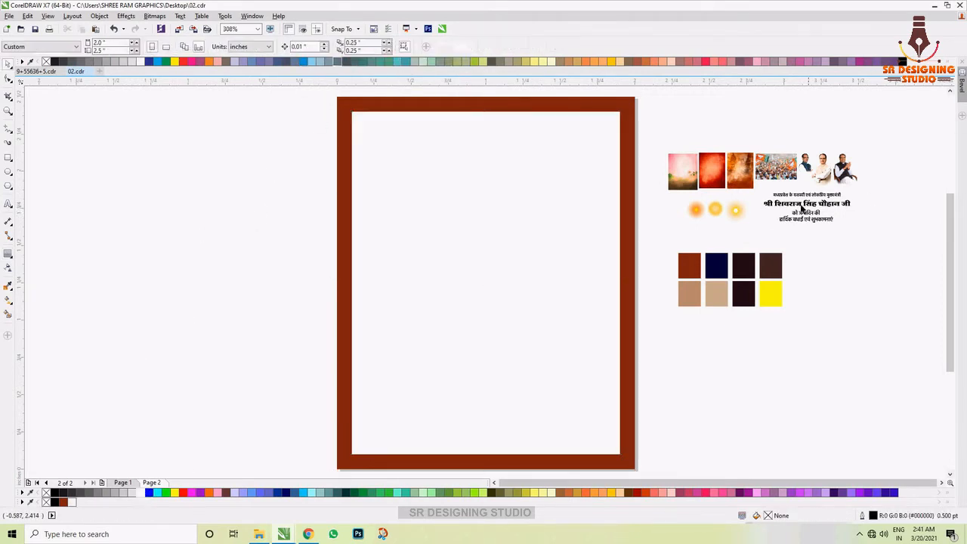
PowerClip the red texture and the pink landscape image inside the white inner rectangle, scaled to fill it.
left_click(708, 180)
right_click(708, 178)
left_click(730, 186)
left_click(571, 221)
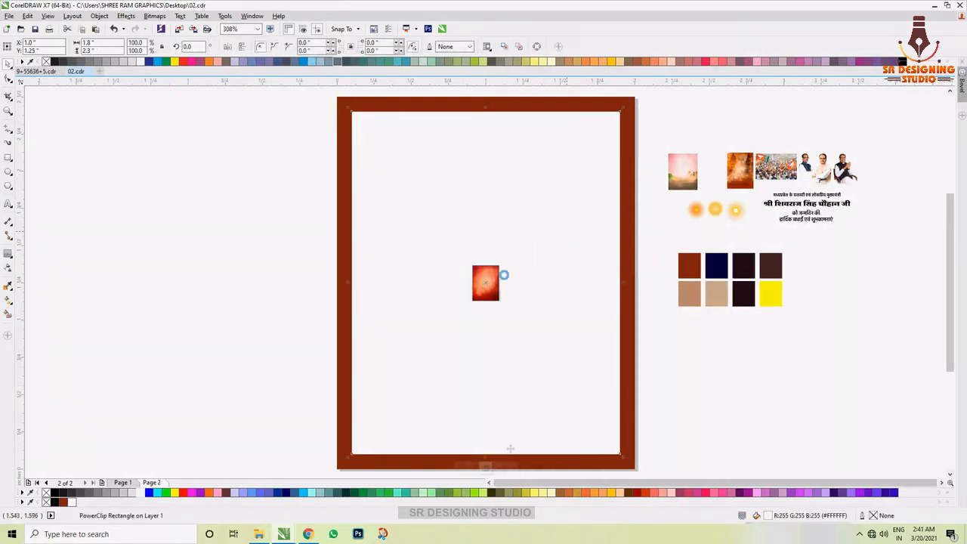
left_click(458, 466)
left_click_drag(502, 303, 557, 361)
left_click(755, 395)
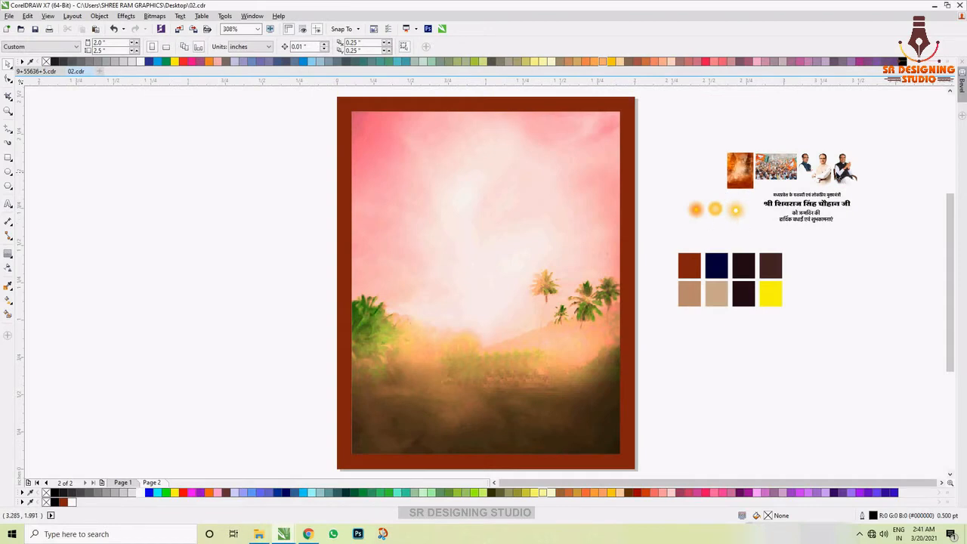
Place the seated man's cutout on the poster and PowerClip the crowd photo inside the rust-brown border rectangle.
left_click_drag(842, 170, 481, 194)
right_click(767, 163)
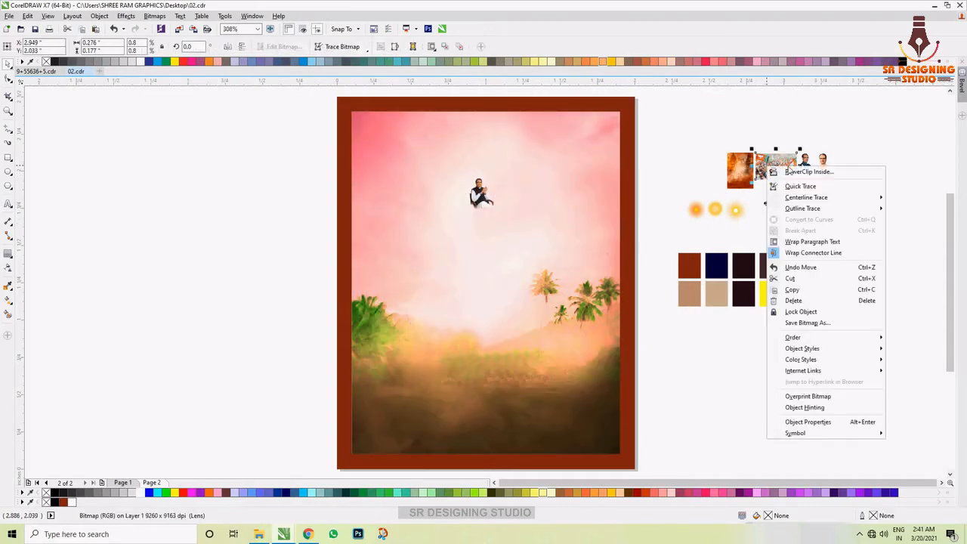
left_click(805, 173)
left_click(556, 105)
double_click(558, 107)
left_click(550, 419, "ctrl")
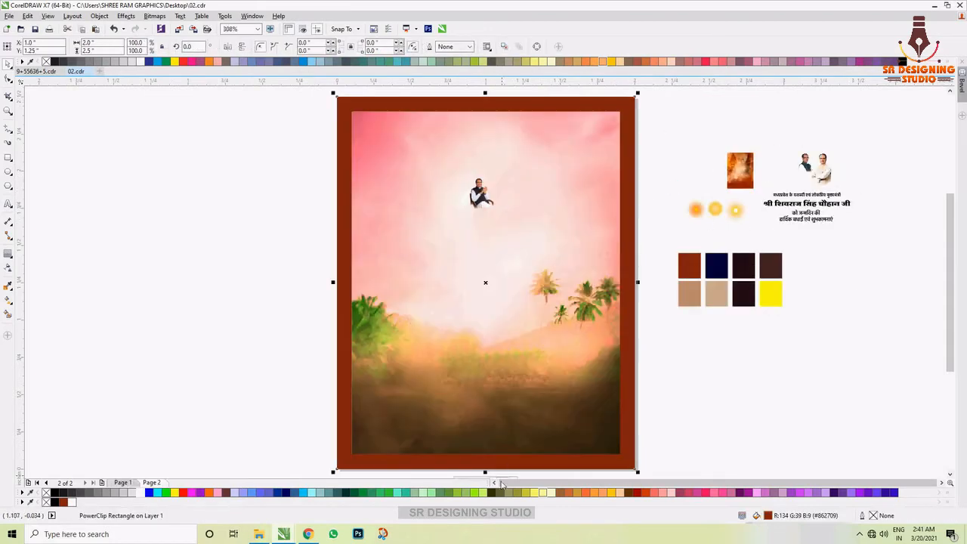
Fit the clipped crowd photo so that it fills the whole border rectangle proportionally.
scroll(511, 370, "down", 2)
scroll(520, 400, "up", 1)
left_click(515, 401)
left_click(533, 425)
left_click(533, 426)
scroll(512, 294, "up", 1)
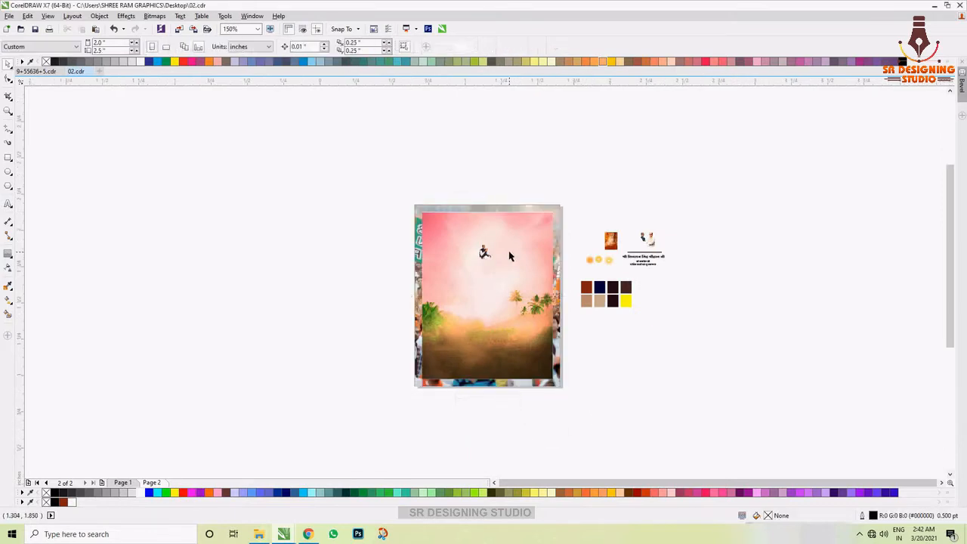
Edit the border's PowerClip contents, apply a uniform transparency of 85 to the crowd photo and finish editing.
double_click(520, 120)
left_click(314, 210)
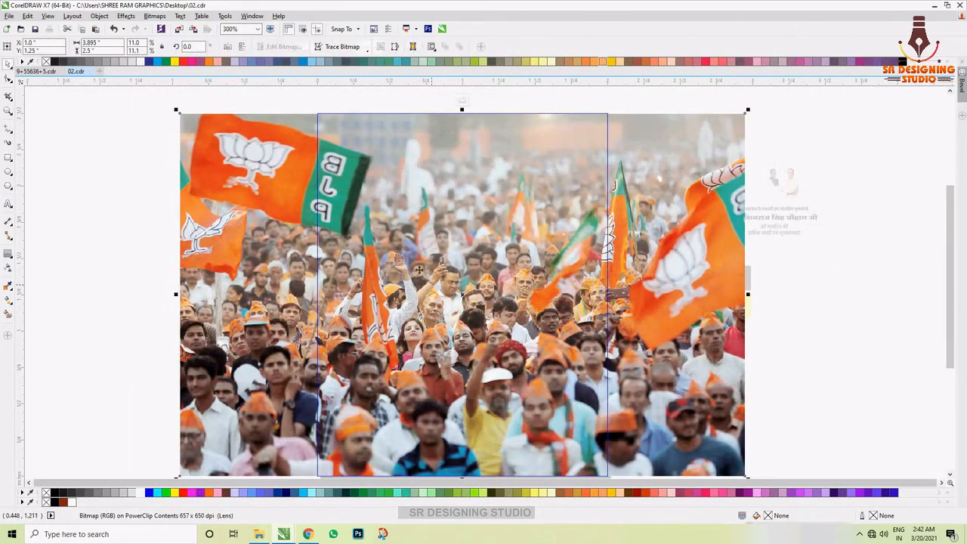
scroll(367, 235, "down", 1)
left_click(8, 268)
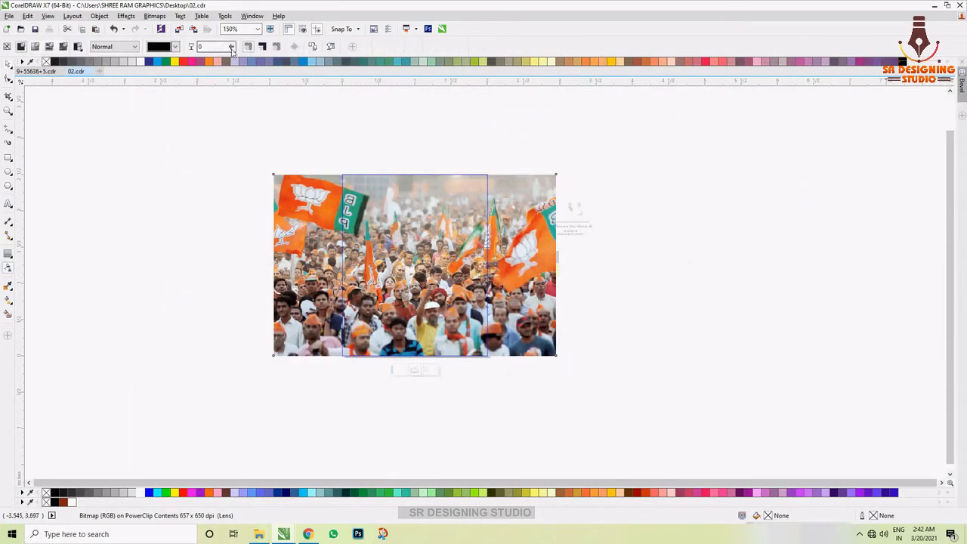
type("90")
key("Return")
left_click_drag(225, 49, 133, 49)
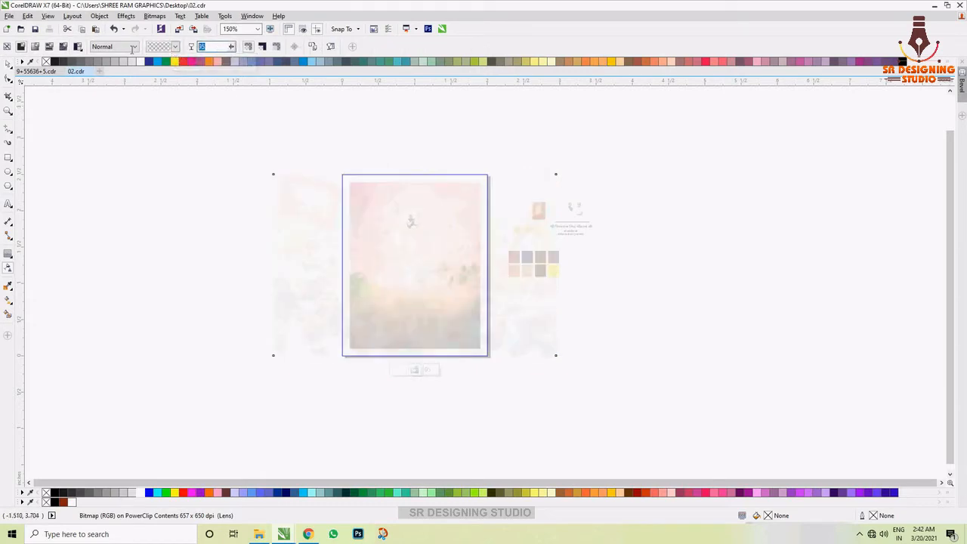
type("75")
key("Return")
left_click_drag(226, 48, 174, 47)
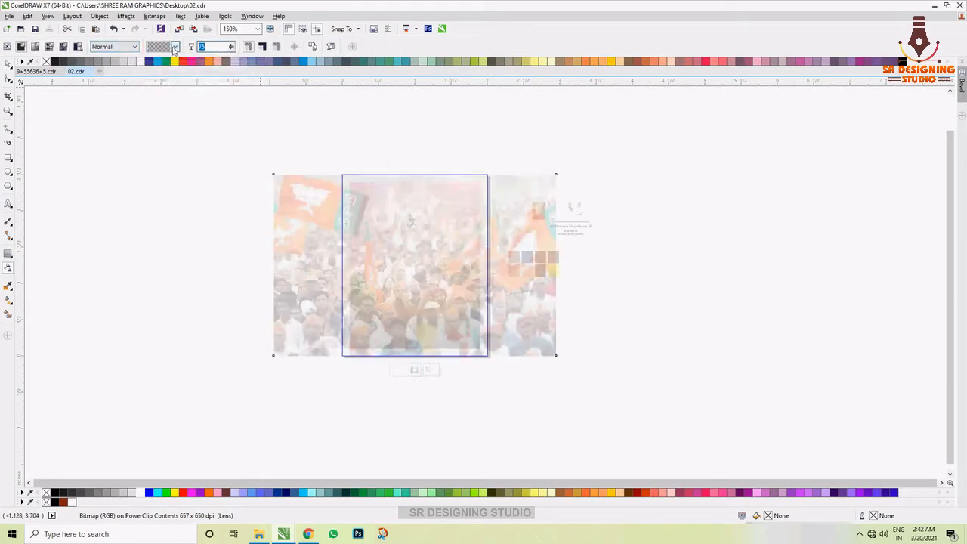
type("85")
key("Return")
key("space")
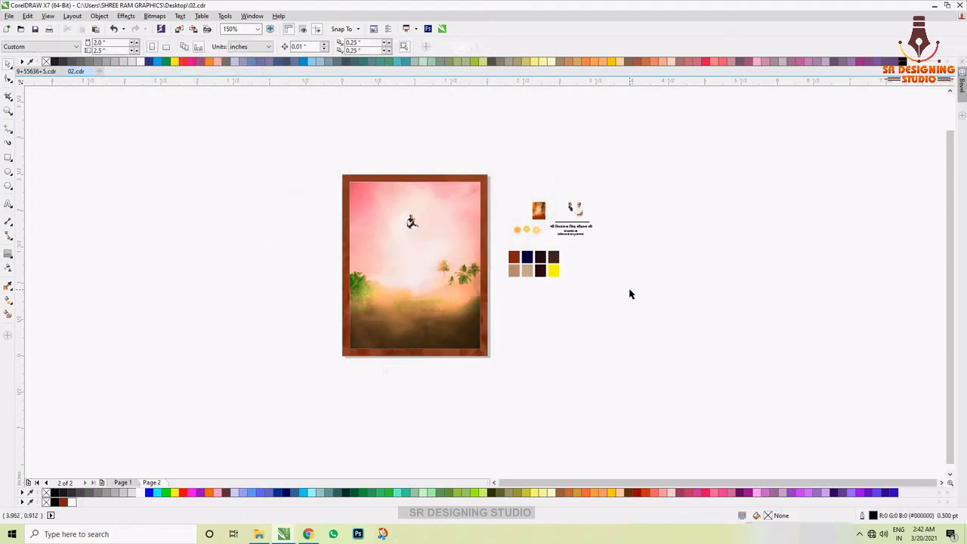
Enlarge the seated man's cutout on the poster to about 0.89 by 1.21 inches.
key("F4")
left_click(377, 197)
left_click_drag(388, 213, 453, 295)
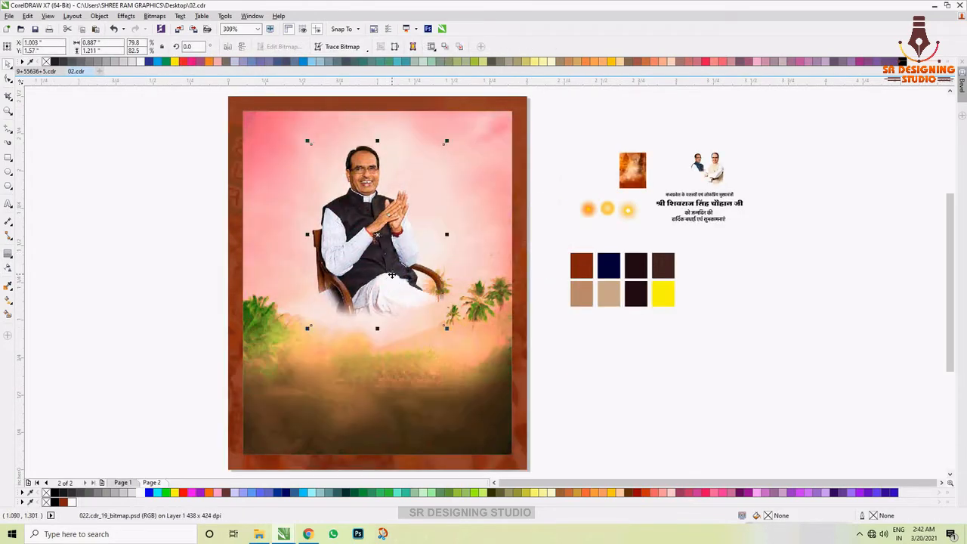
Place the beige-vest man's cutout near the poster's top at about 0.76 by 1.4 inches, shifting the seated man toward the lower left.
left_click(746, 215)
left_click_drag(714, 167, 326, 171)
left_click_drag(381, 247, 378, 264)
left_click_drag(337, 191, 331, 207)
left_click_drag(385, 264, 330, 364)
left_click_drag(385, 227, 407, 231)
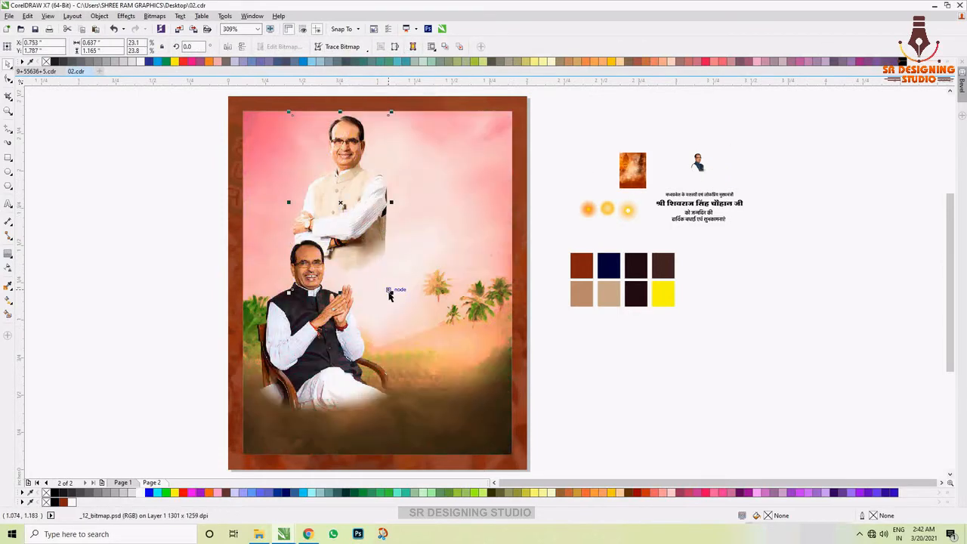
left_click_drag(390, 296, 414, 310)
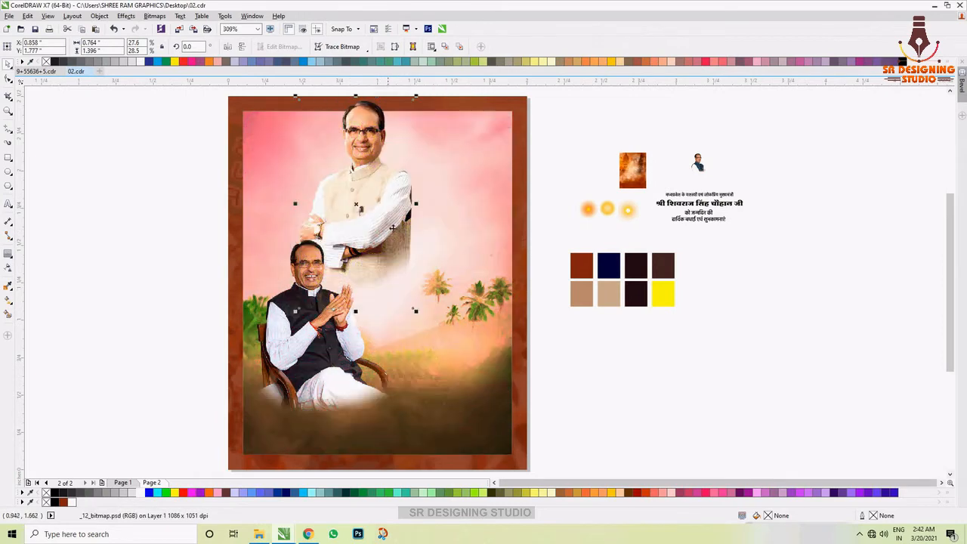
left_click_drag(392, 227, 365, 219)
Move the seated man's cutout back toward the centre, in front of the man in the beige vest.
left_click(747, 256)
left_click(586, 154)
left_click_drag(304, 334, 368, 271)
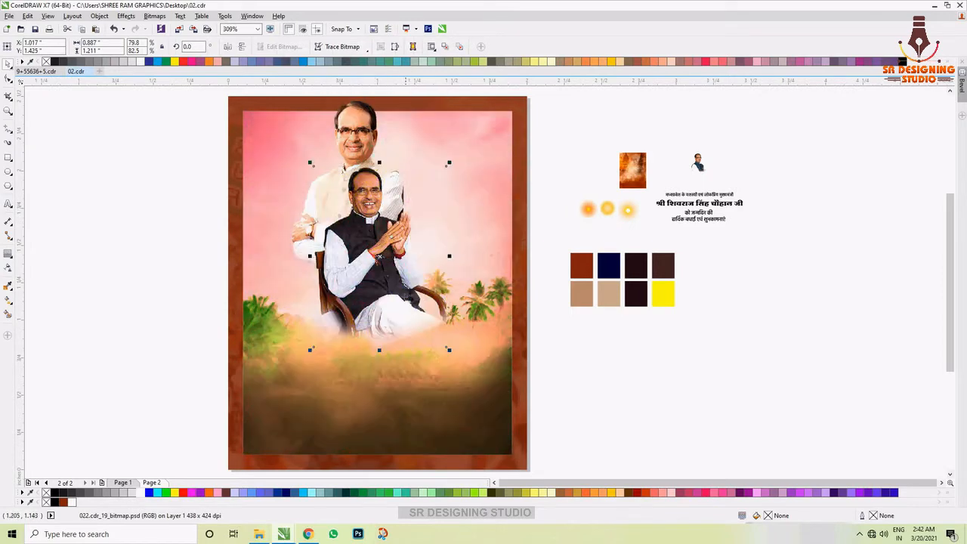
Place the blue-vest man's cutout beside the beige-vest man, enlarge it, and shift the seated man toward the lower left.
left_click_drag(698, 163, 408, 168)
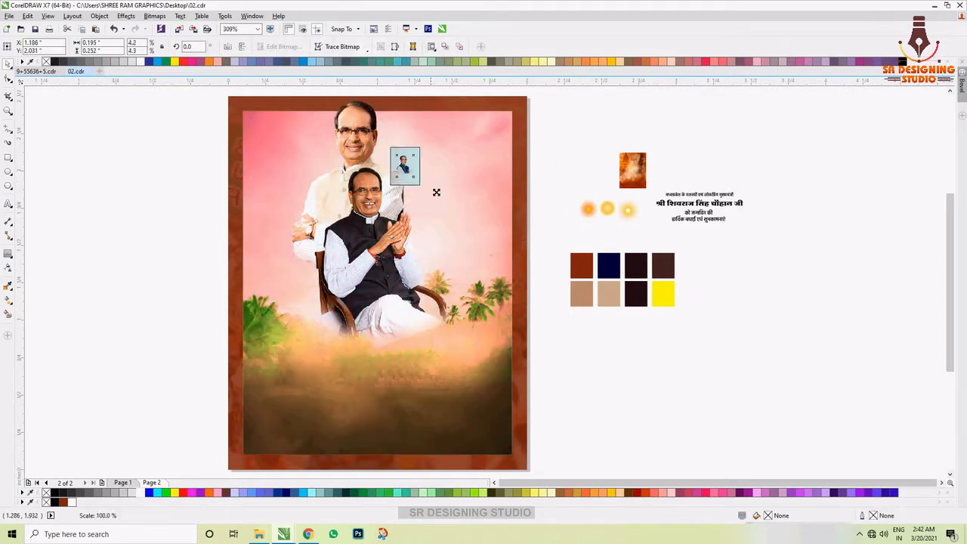
left_click(435, 183)
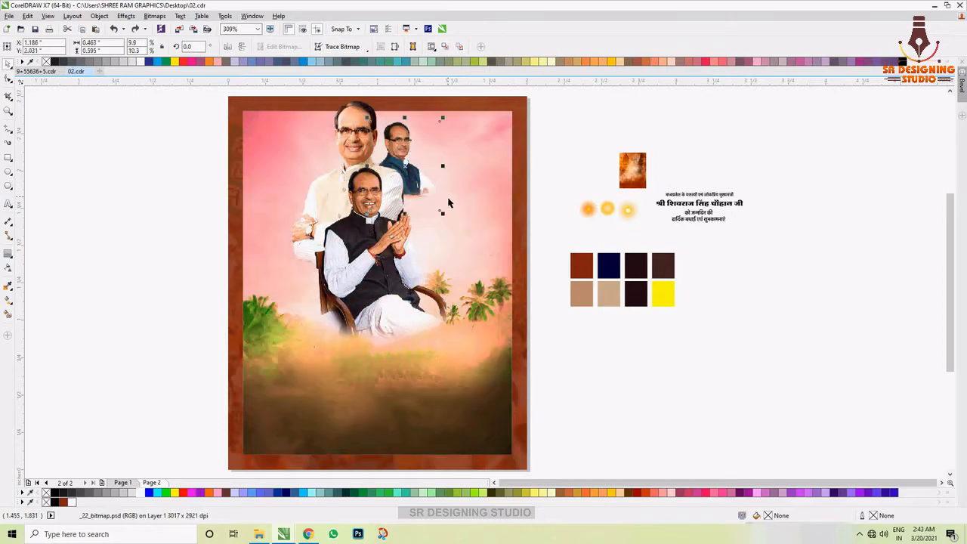
left_click_drag(442, 214, 455, 229)
left_click(374, 253)
left_click_drag(374, 253, 310, 279)
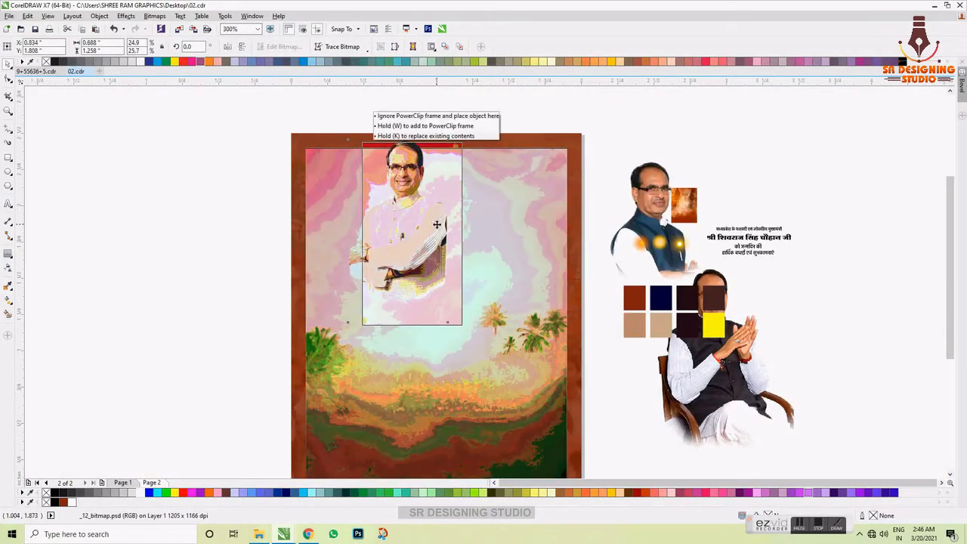
Nudge the beige-vest man's cutout slightly upward so his head overlaps the top border.
left_click_drag(436, 224, 437, 219)
left_click(645, 128)
scroll(549, 174, "up", 1)
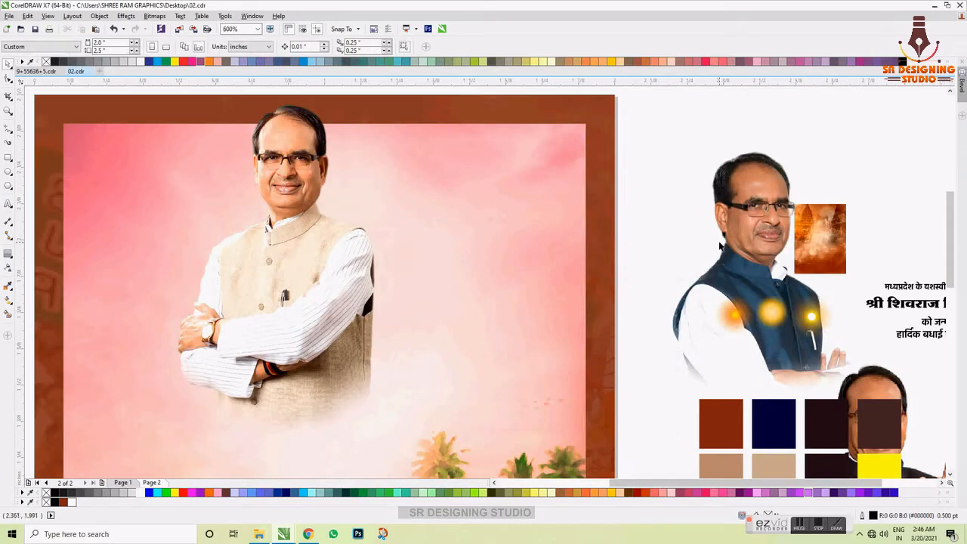
Place the blue-vest man's cutout behind the beige-vest man's shoulder, scaled down to about 0.58 by 0.75 inches.
left_click_drag(745, 288, 399, 282)
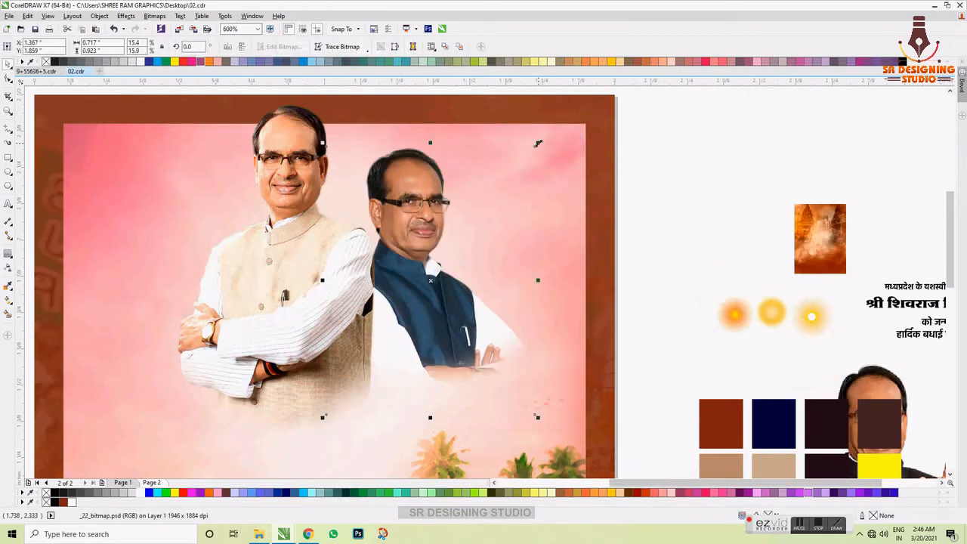
left_click_drag(538, 143, 512, 176)
left_click_drag(435, 250, 454, 165)
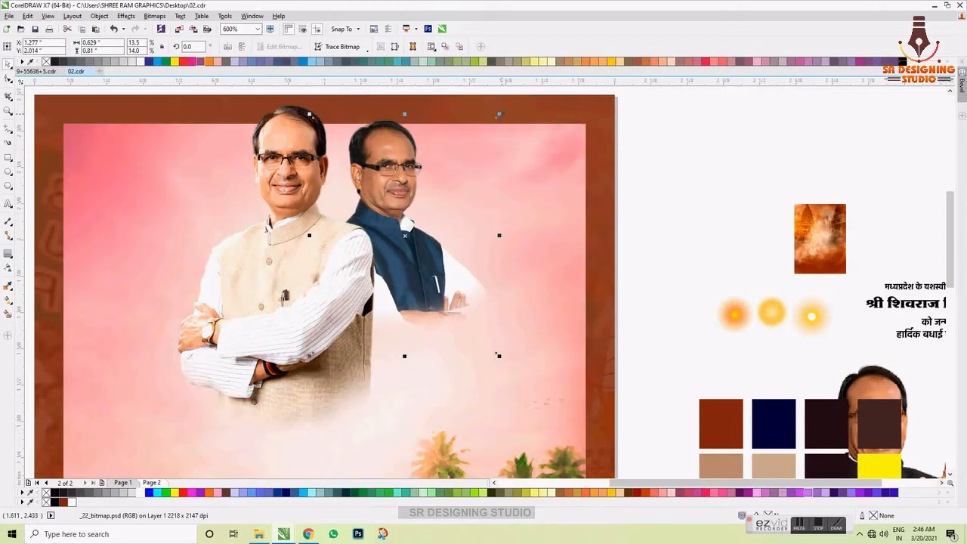
left_click_drag(500, 115, 486, 134)
left_click_drag(398, 228, 396, 212)
key("Up")
key("Up")
key("Left")
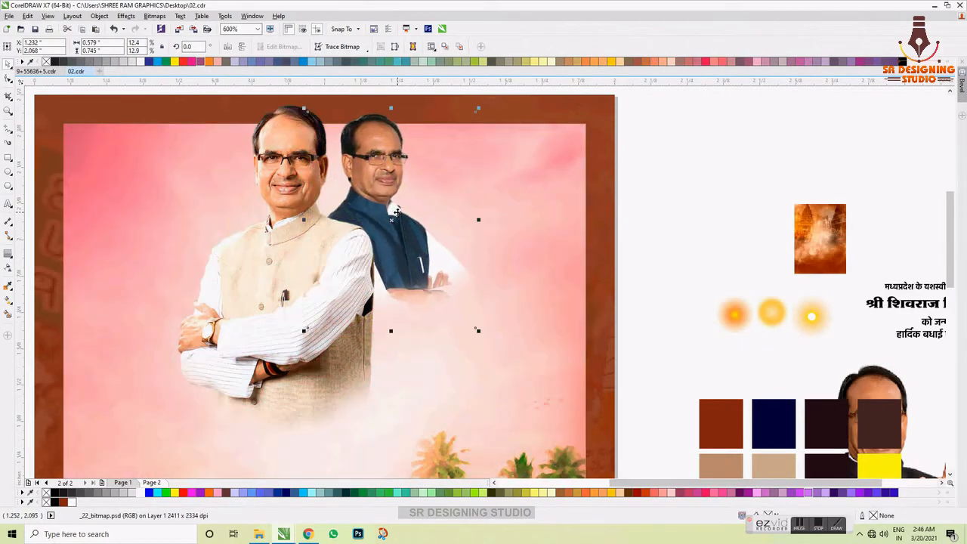
left_click(370, 155)
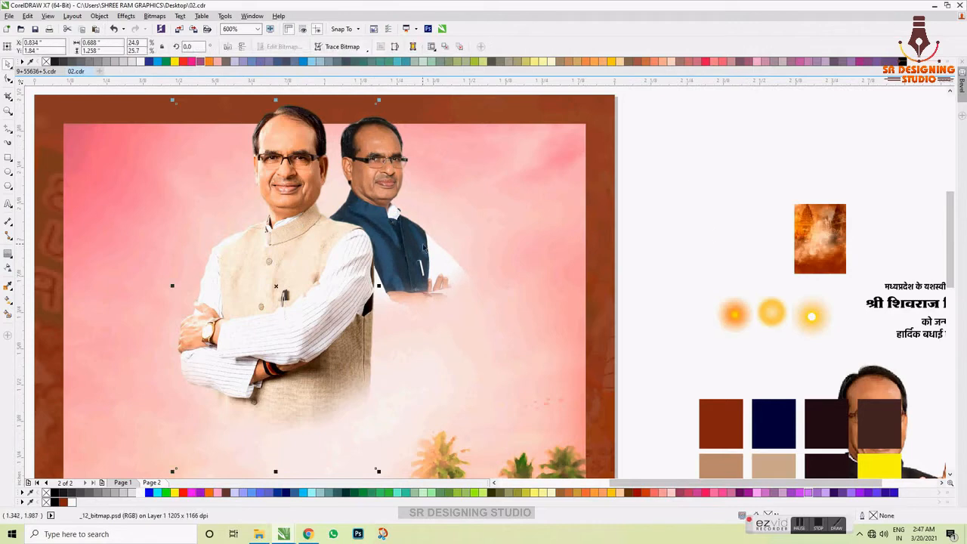
left_click(424, 248)
left_click(729, 160)
Move the seated man's cutout onto the poster, centred in front of the other two men.
scroll(748, 309, "down", 1)
left_click_drag(818, 346, 531, 257)
scroll(589, 284, "up", 1)
scroll(468, 241, "down", 1)
scroll(521, 293, "up", 1)
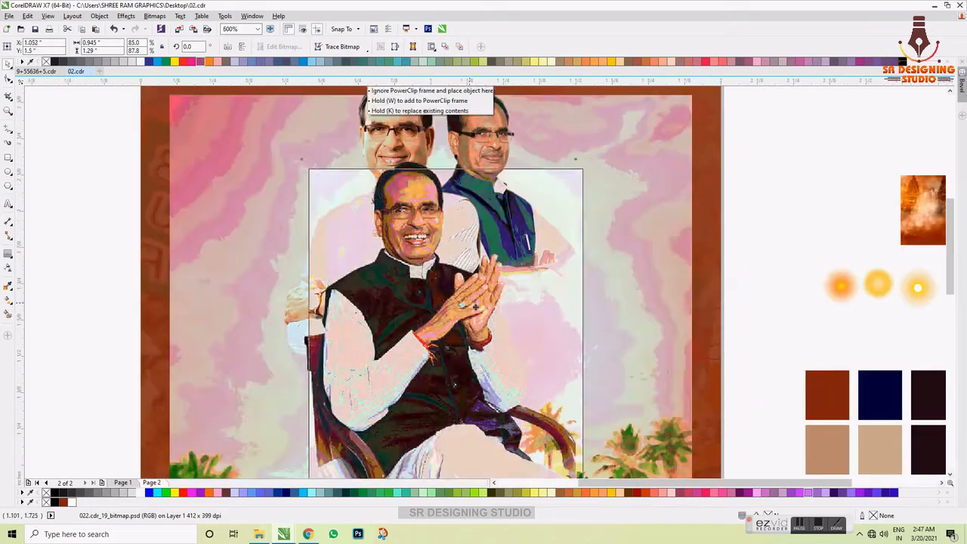
Group the cutouts of the beige-vest man and the blue-vest man.
left_click(390, 170)
scroll(390, 170, "down", 1)
left_click(444, 160, "shift")
key("ctrl+g")
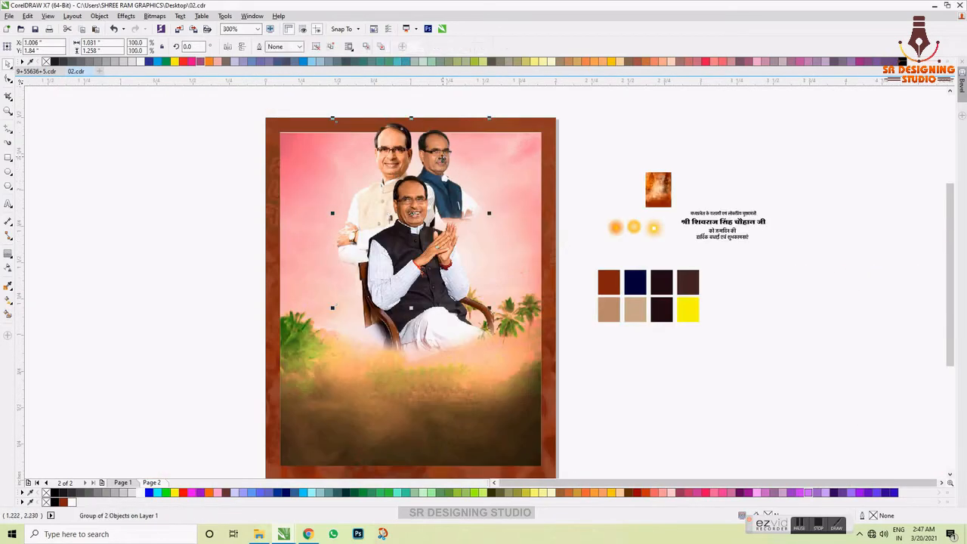
Centre the grouped beige-vest and blue-vest men horizontally on the poster background.
left_click(482, 369, "shift")
key("c")
left_click(568, 181)
Scale the seated man's cutout to about 0.87 by 1.19 inches and shift it slightly right in front of the pair.
scroll(444, 255, "up", 1)
left_click(401, 259)
scroll(404, 253, "down", 1)
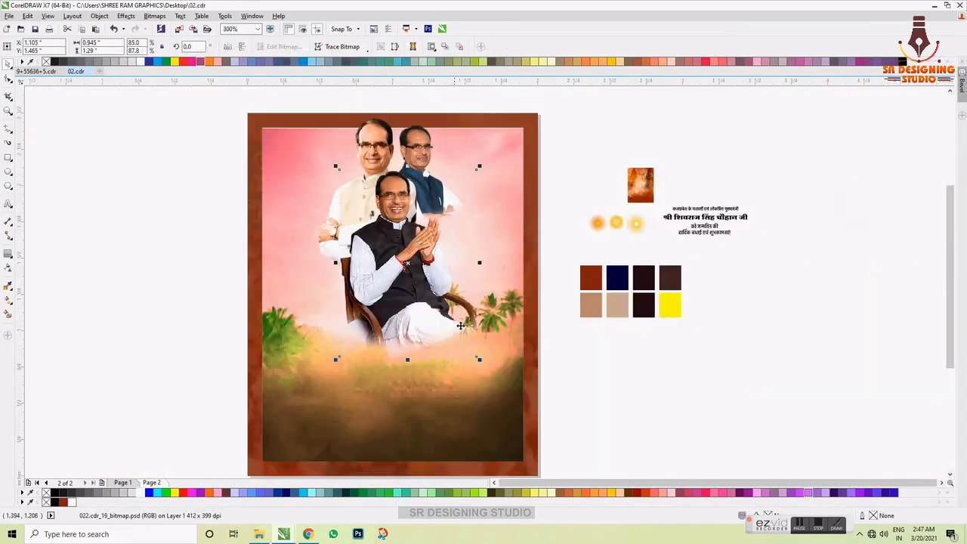
scroll(404, 244, "up", 1)
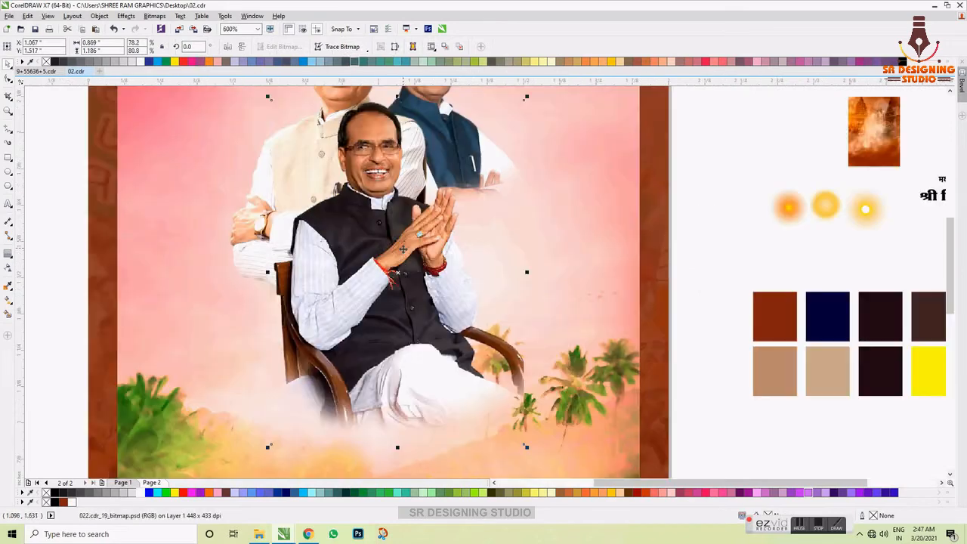
left_click_drag(381, 247, 399, 246)
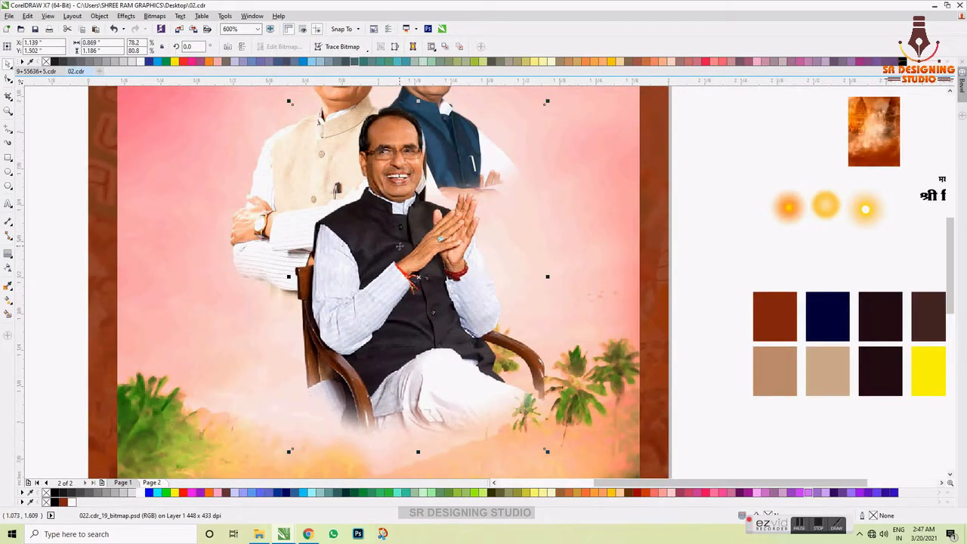
scroll(399, 246, "down", 1)
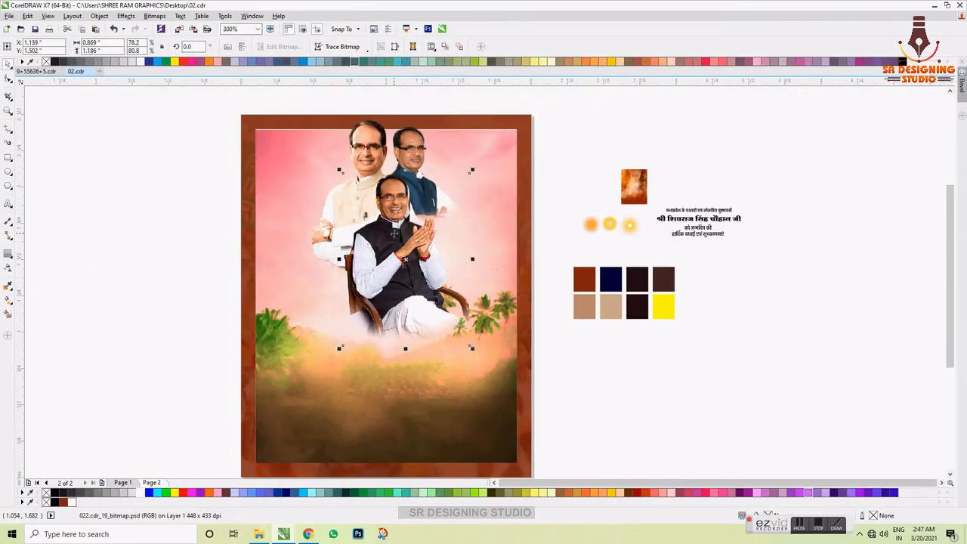
Try to centre the seated man's cutout on the background and on the pair behind him.
left_click(442, 369, "shift")
key("c")
key("ctrl+z")
left_click(545, 360)
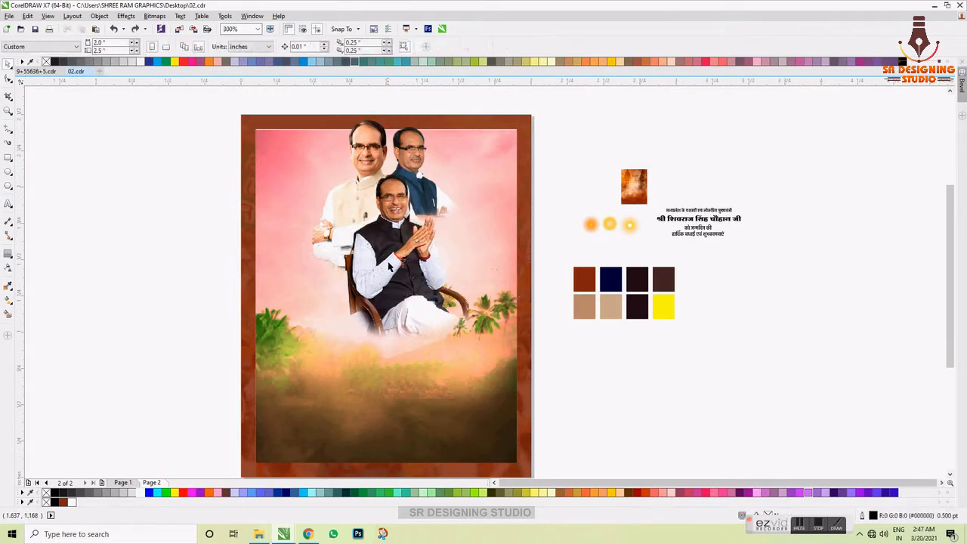
left_click(412, 261)
left_click(419, 151, "shift")
key("c")
key("ctrl+z")
left_click(561, 181)
Enlarge the seated man's cutout slightly and adjust its position in front of the other two men.
left_click(420, 290)
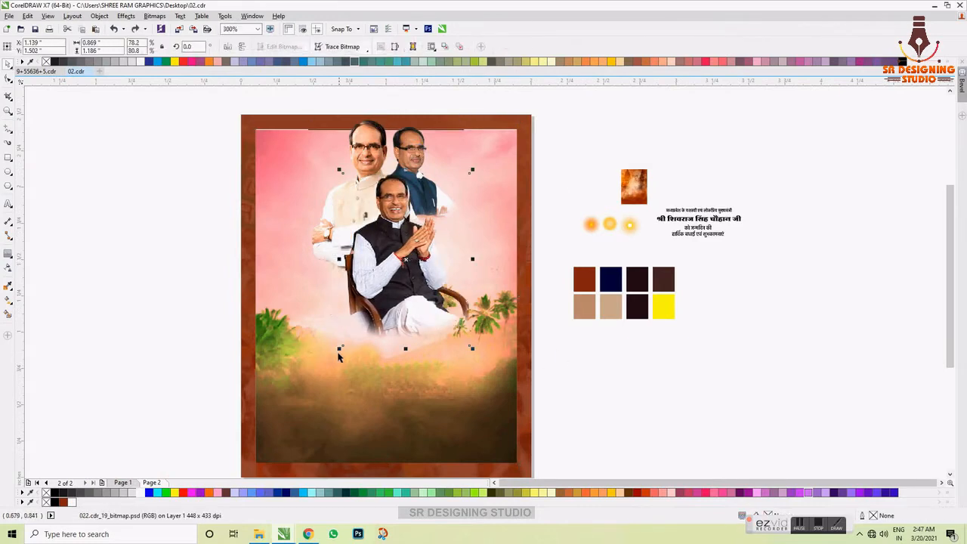
left_click_drag(339, 348, 335, 354)
left_click_drag(388, 269, 391, 270)
left_click(596, 147)
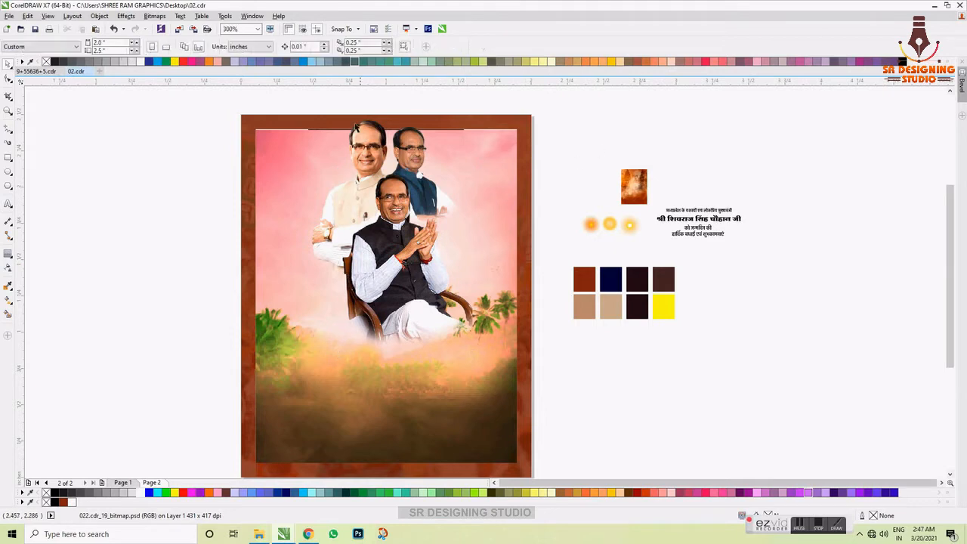
Group all three portraits and enlarge the group to about 1.3 inches wide, moving it lower on the poster.
left_click_drag(507, 402, 508, 402)
key("ctrl+g")
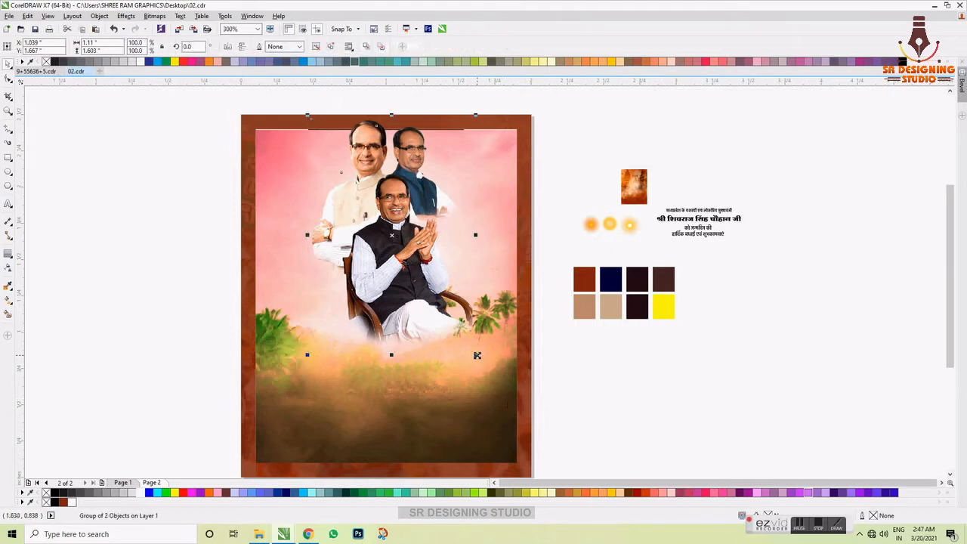
left_click_drag(476, 355, 495, 383)
left_click_drag(435, 305, 430, 328)
left_click_drag(459, 359, 463, 374)
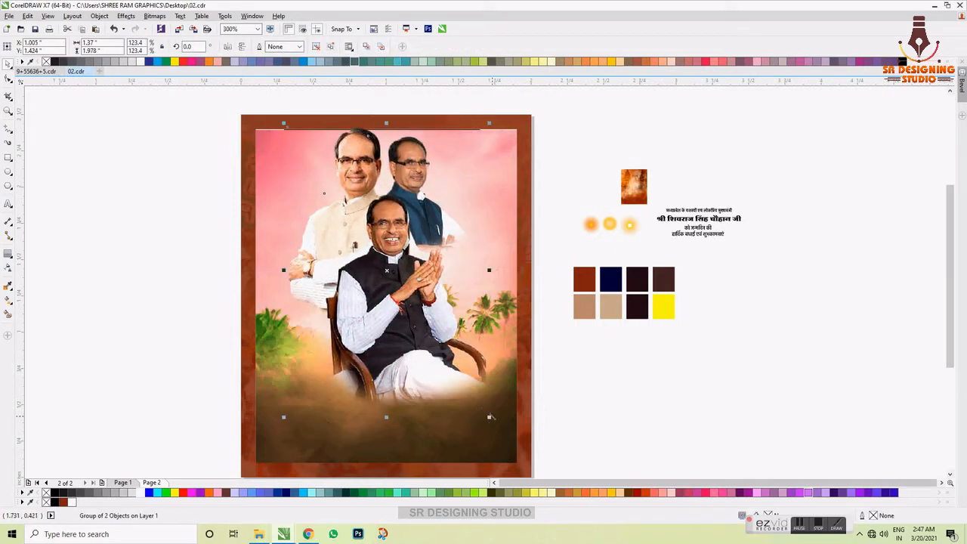
left_click_drag(490, 417, 479, 403)
left_click_drag(439, 355, 438, 364)
Nudge the seated man's cutout upward within the portrait group.
left_click(420, 349, "ctrl")
key("Up")
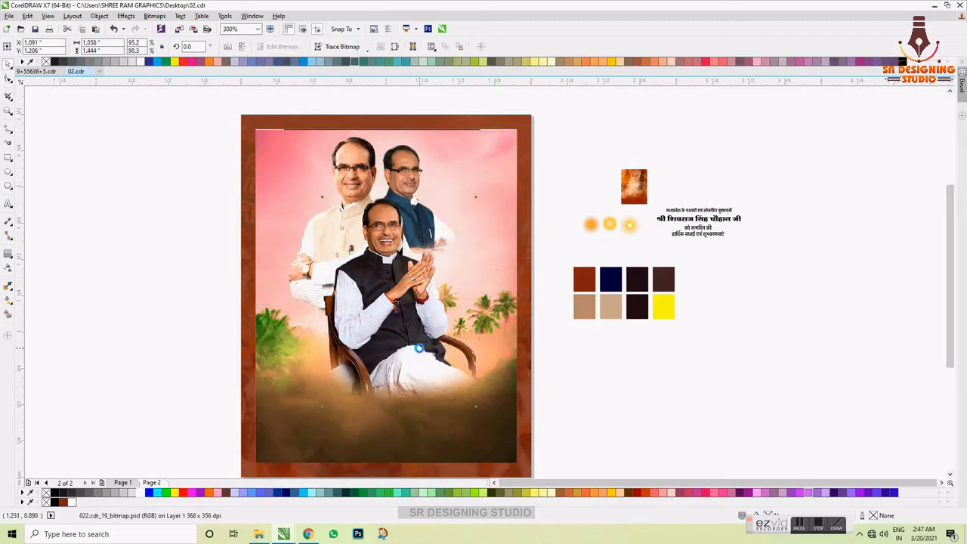
key("Up")
key("Up")
key("Up")
key("Down")
left_click(535, 225)
Shift the portrait group slightly upward and centre it horizontally on the poster background.
left_click_drag(420, 219, 423, 217)
left_click(492, 249, "shift")
key("c")
left_click(593, 382)
Nudge the portrait group a little up and to the right, and check the whole poster.
left_click(432, 341)
key("Up")
key("Up")
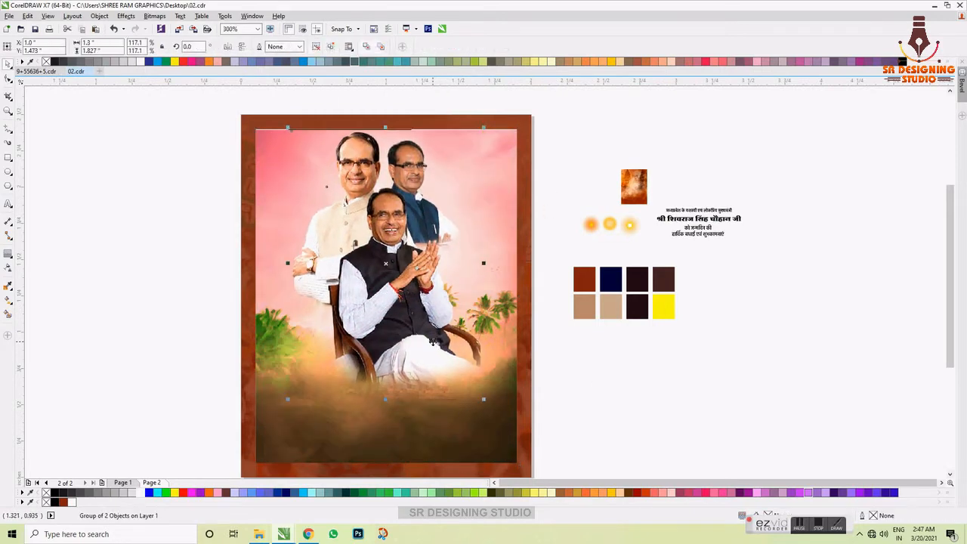
key("Right")
left_click(690, 361)
key("F4")
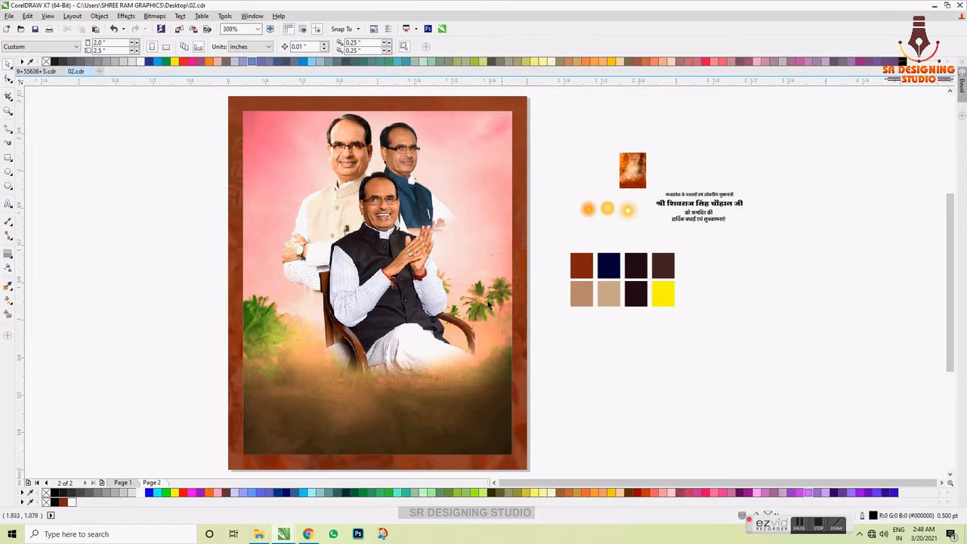
Raise the portrait group so the tallest head overlaps the top border, and recentre it horizontally on the background.
scroll(455, 329, "down", 2)
scroll(447, 318, "up", 2)
left_click(429, 306)
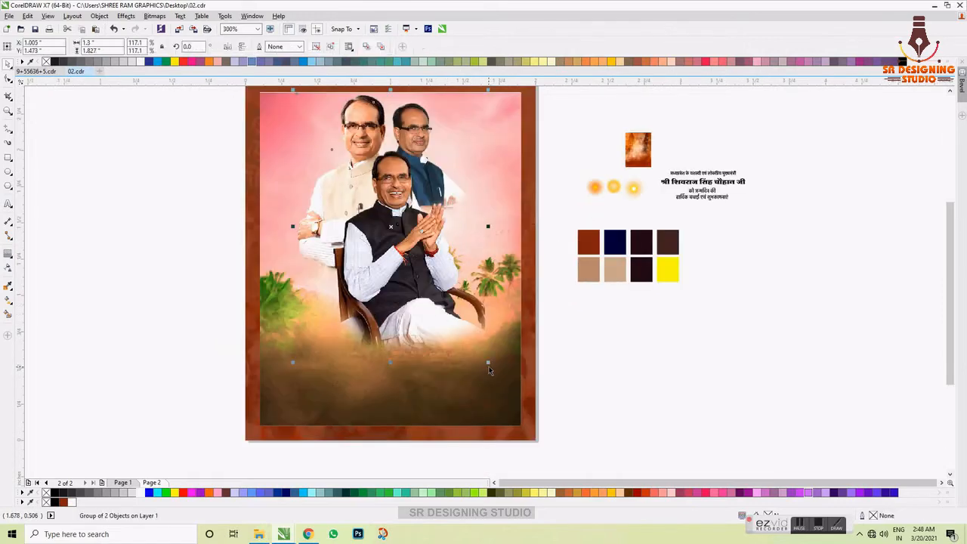
left_click_drag(418, 305, 415, 299)
left_click(416, 355, "shift")
key("c")
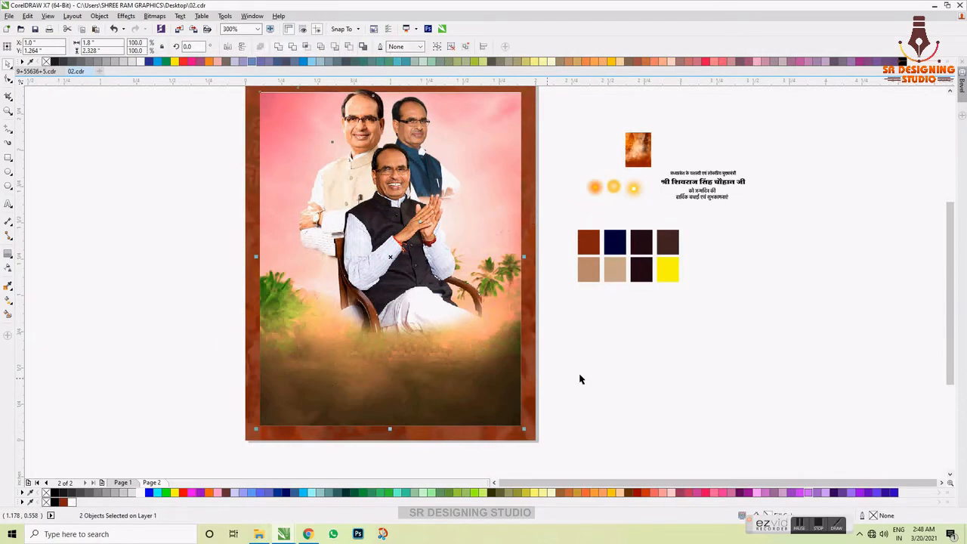
left_click(579, 377)
scroll(401, 314, "down", 1)
scroll(408, 284, "up", 1)
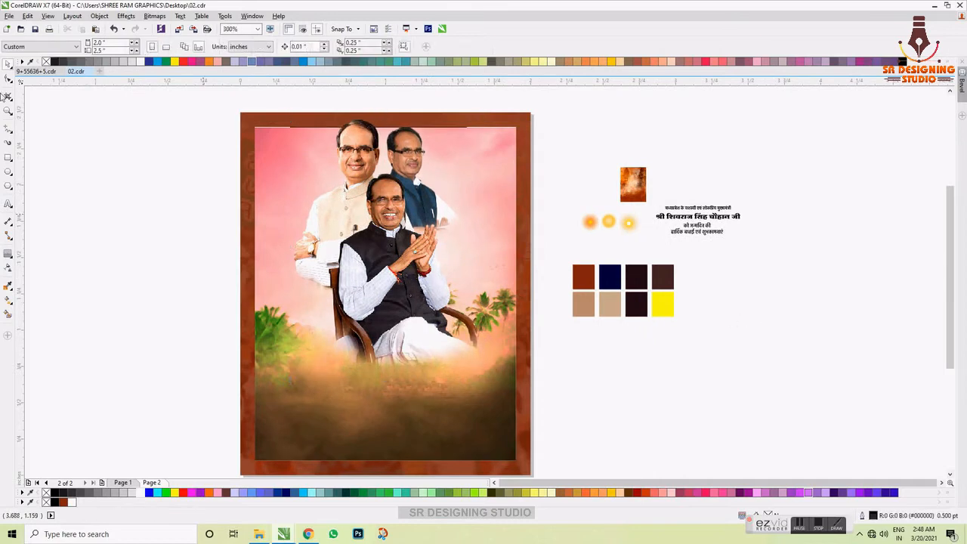
Replace the pink landscape in the poster's inner frame with the orange temple picture as PowerClip content filling the frame.
double_click(498, 380)
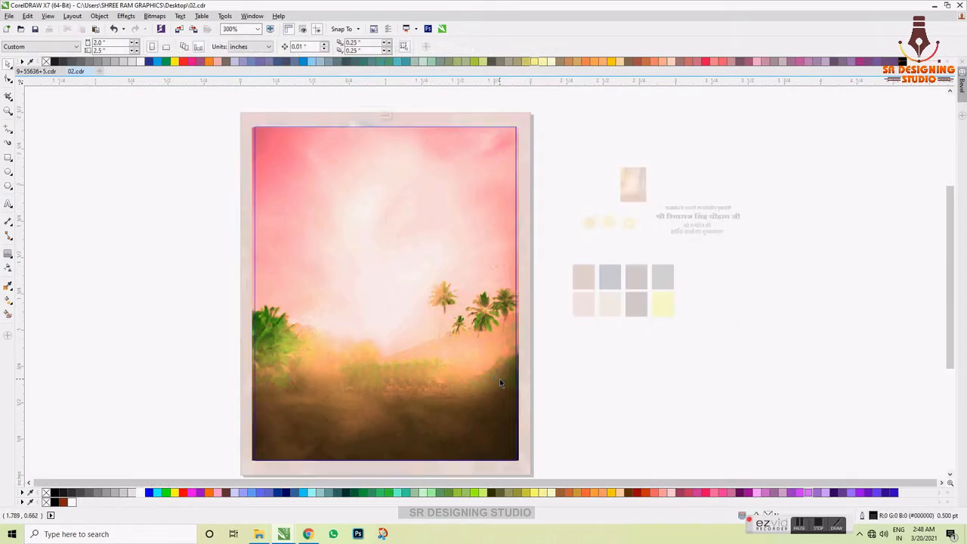
left_click(724, 364, "ctrl")
left_click(632, 183)
right_click(632, 181)
left_click(661, 187)
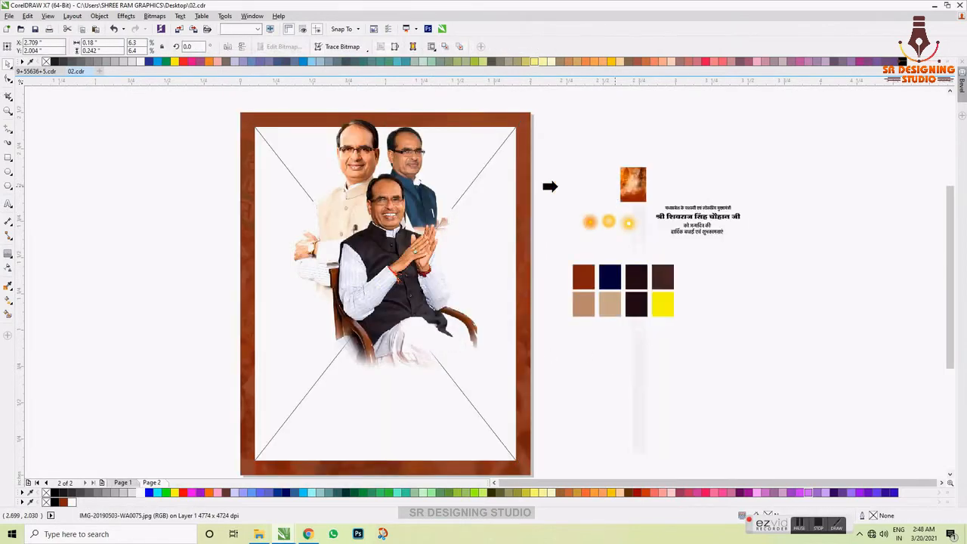
left_click(475, 427)
scroll(443, 285, "down", 1)
left_click(451, 422)
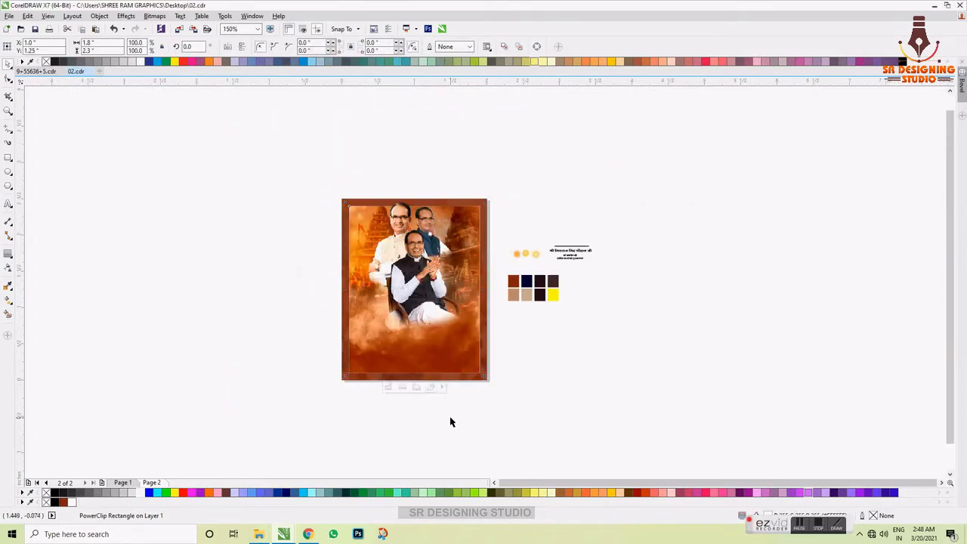
Set the contrast of the temple background inside the frame to 25.
double_click(438, 345)
key("ctrl+b")
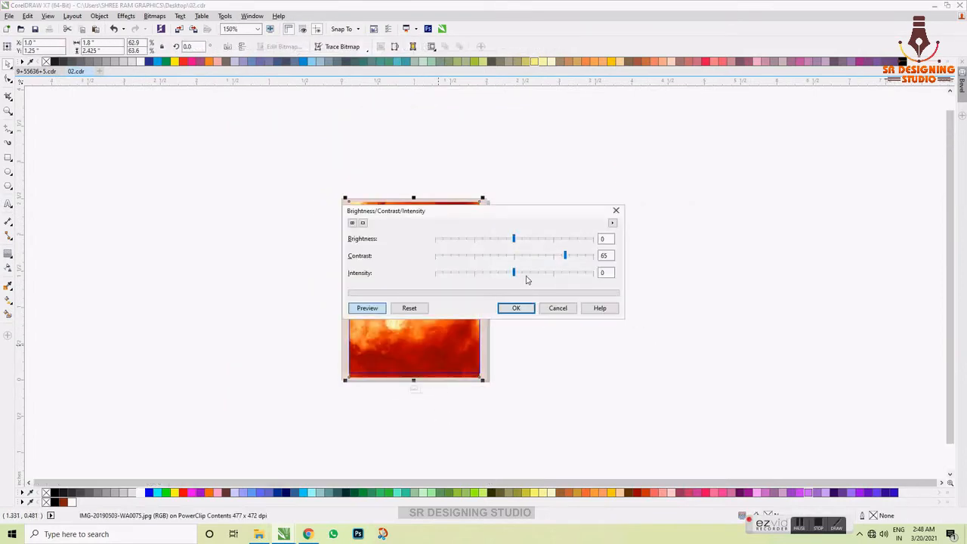
left_click_drag(563, 259, 548, 265)
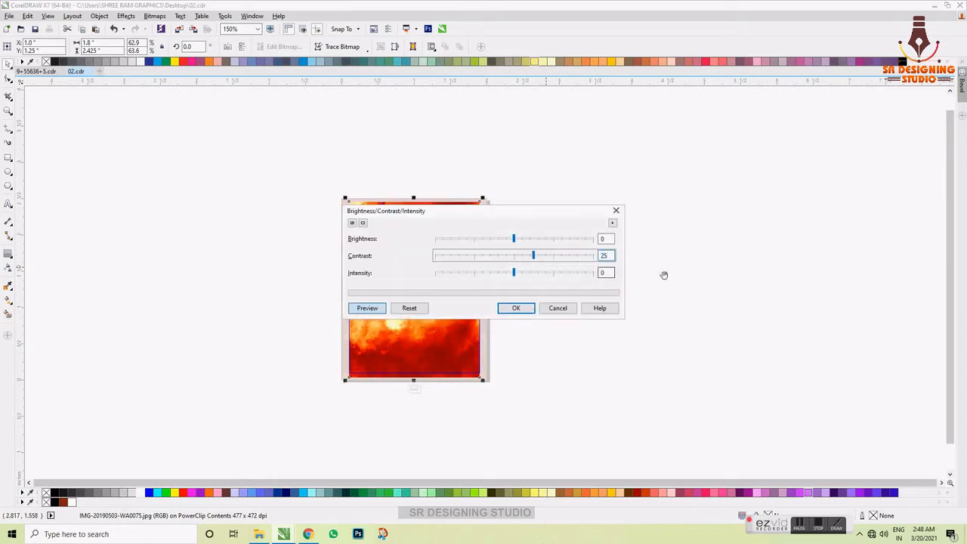
left_click(521, 308)
left_click(550, 333, "ctrl")
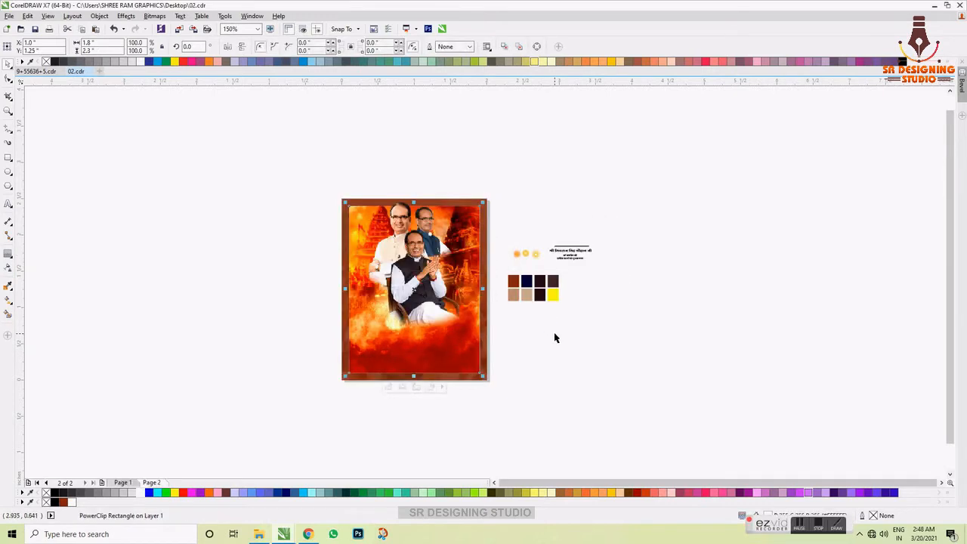
Discard a further contrast adjustment of the temple background and undo the previous one.
double_click(466, 342)
key("ctrl+b")
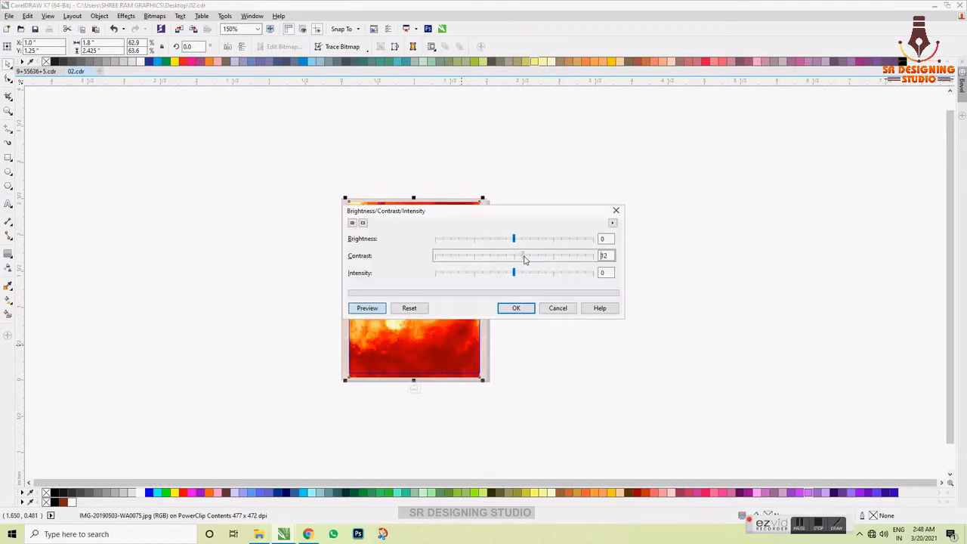
left_click(412, 308)
left_click(559, 310)
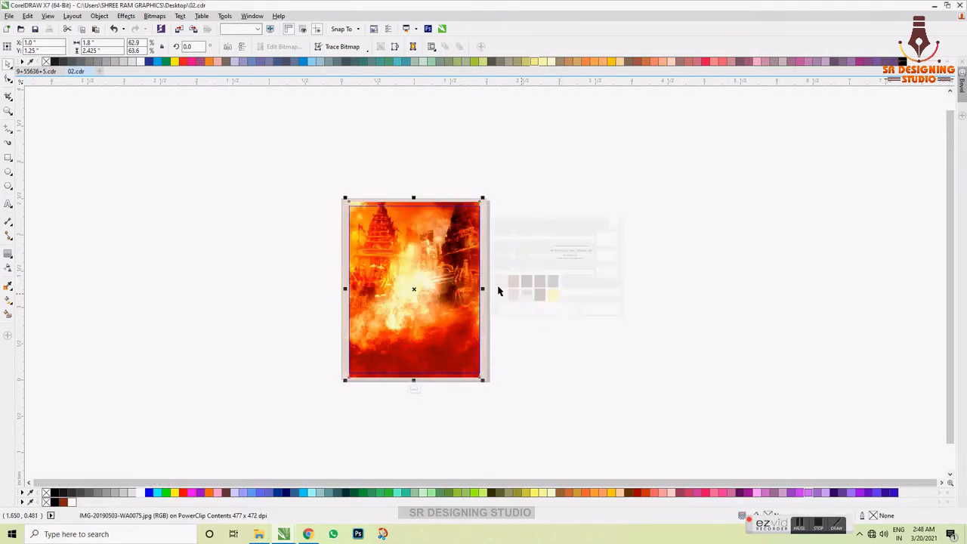
scroll(498, 287, "up", 2)
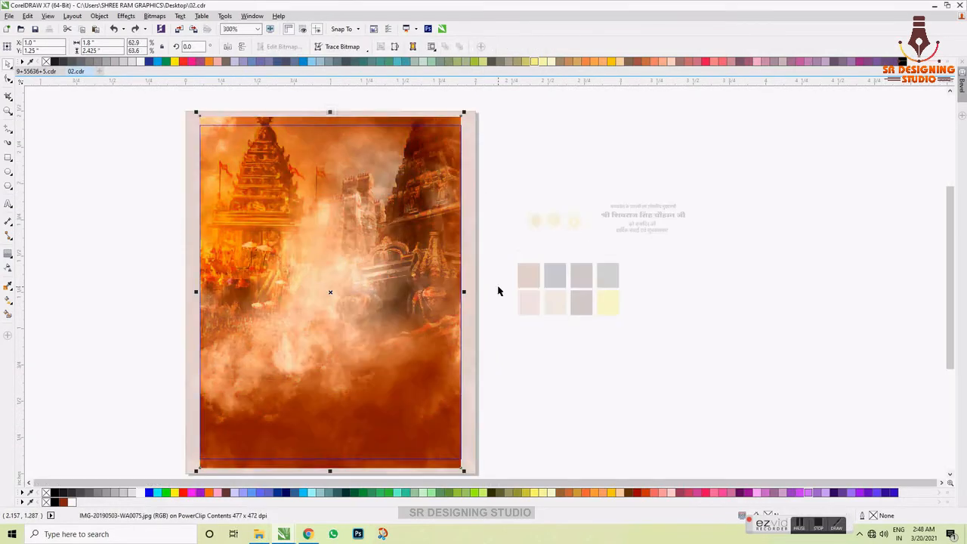
Set the temple background's contrast to 10 and finish editing the frame contents.
key("ctrl+b")
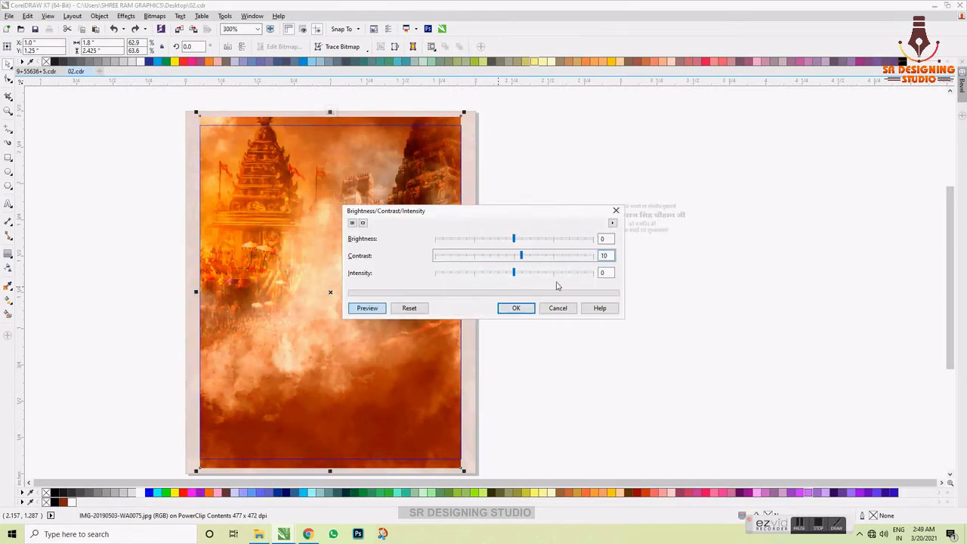
left_click(522, 309)
left_click(613, 365, "ctrl")
left_click(618, 368)
scroll(557, 345, "down", 1)
scroll(530, 342, "up", 1)
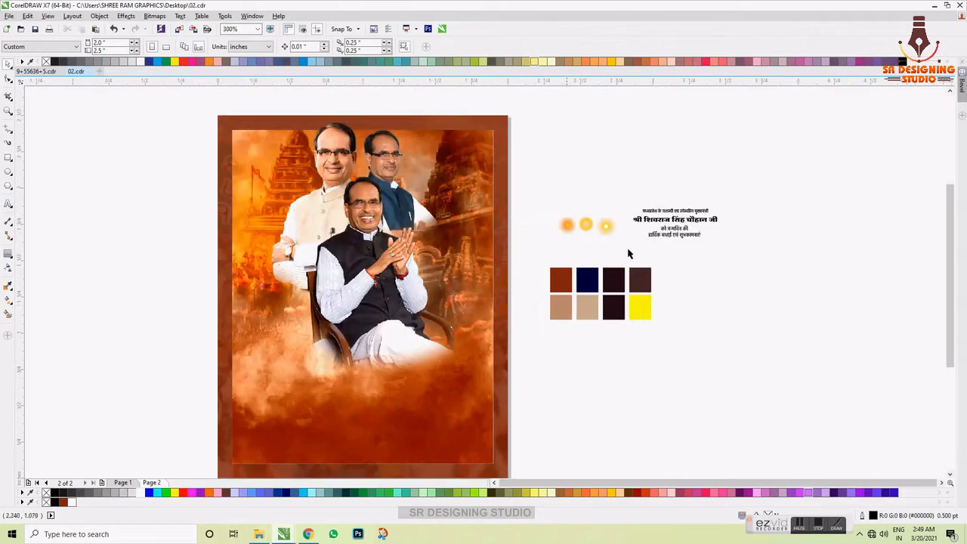
Try to PowerClip the white-centred yellow glow into the poster frame.
left_click_drag(605, 225, 600, 174)
right_click(600, 174)
left_click(616, 181)
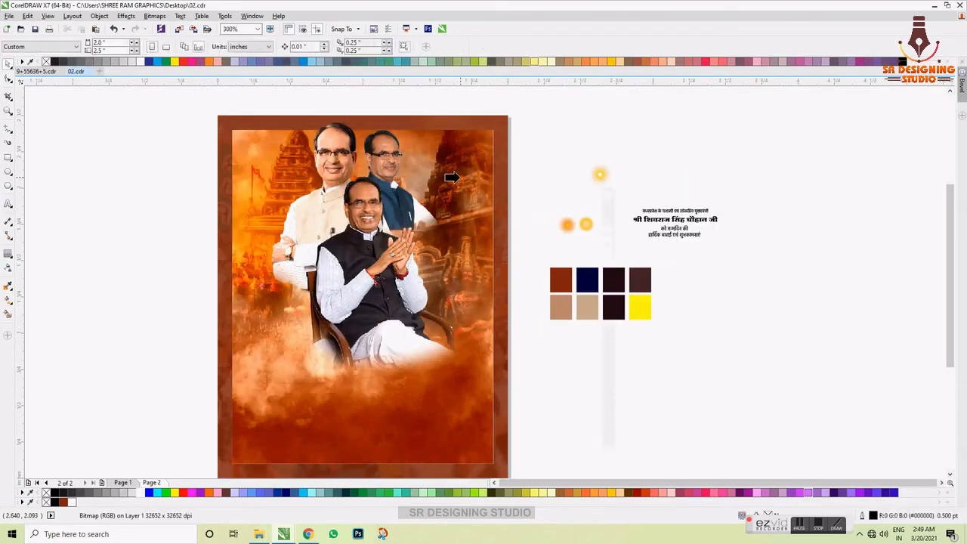
key("space")
key("space")
Enlarge the white-centred yellow glow, move it onto the poster near the heads and order it behind the portraits.
left_click(607, 179)
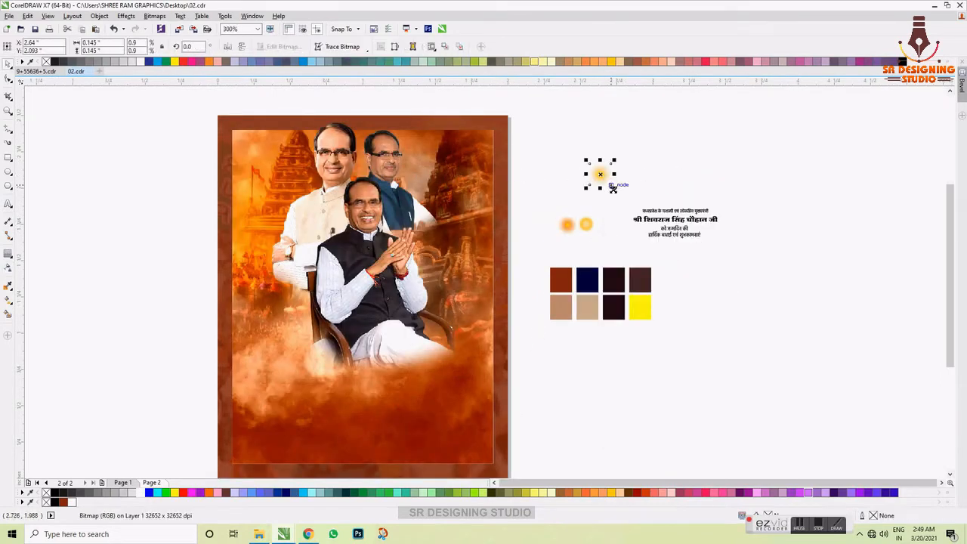
left_click_drag(613, 188, 639, 212)
left_click_drag(603, 183, 356, 176)
key("shift+Page_Down")
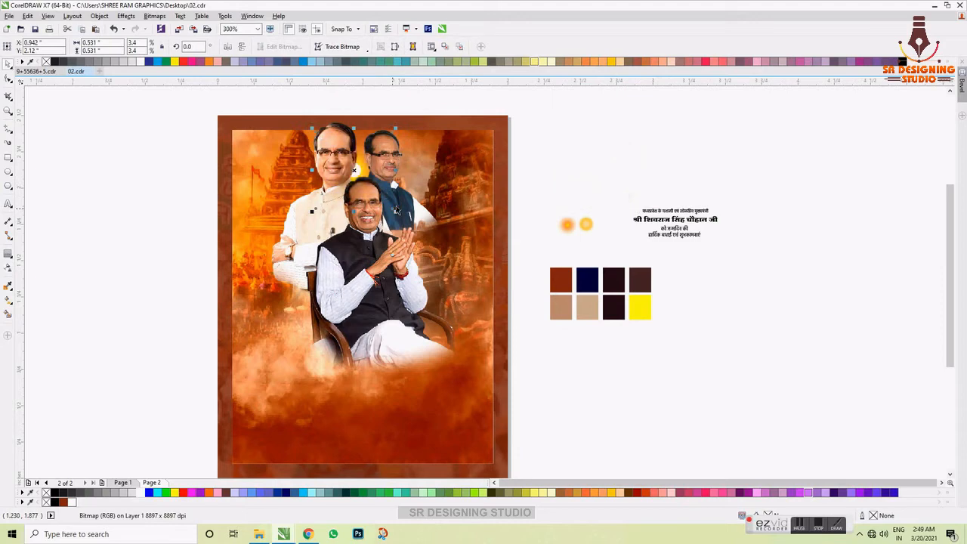
Enlarge the glow to about 2.04 inches across and position it behind the seated man's head.
left_click_drag(397, 130, 429, 95)
left_click_drag(355, 171, 367, 204)
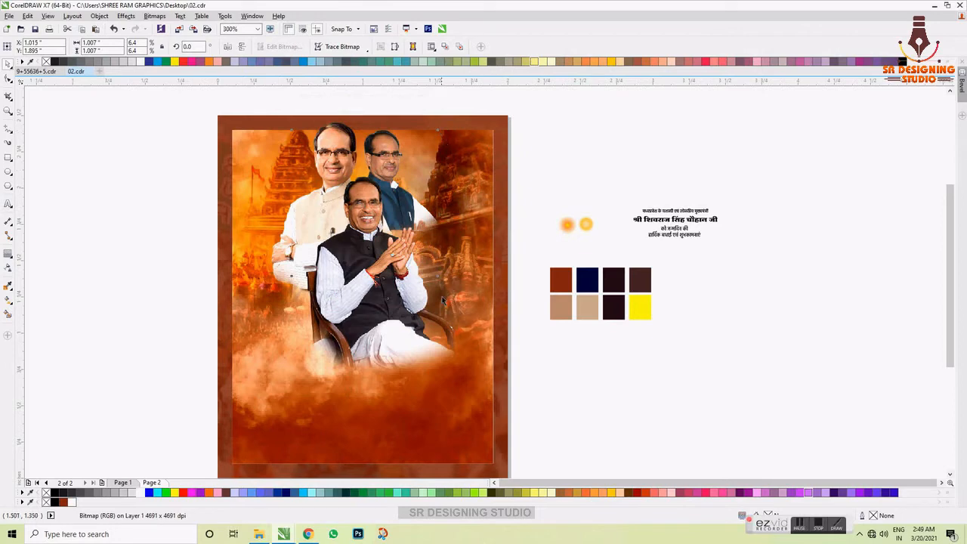
left_click_drag(439, 277, 462, 316)
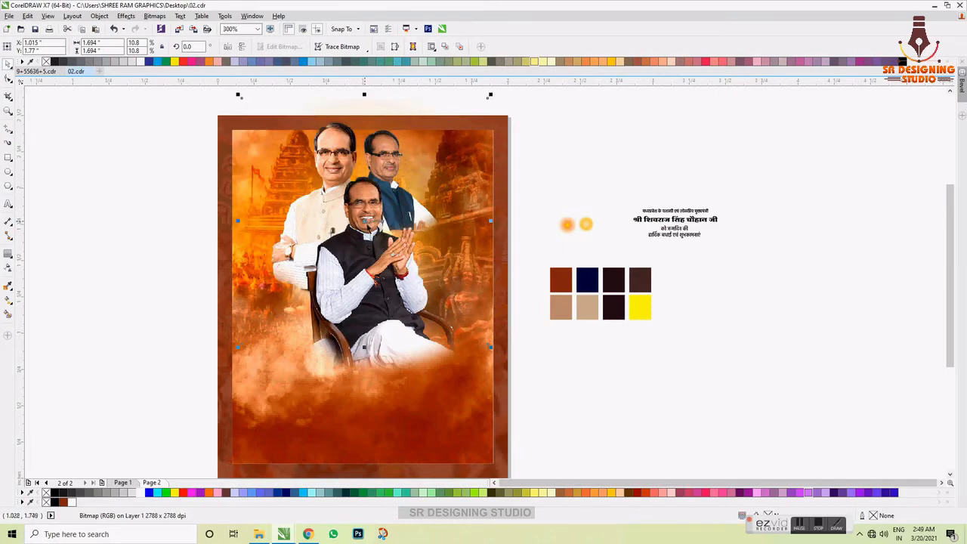
left_click_drag(364, 225, 370, 271)
left_click_drag(491, 389, 515, 410)
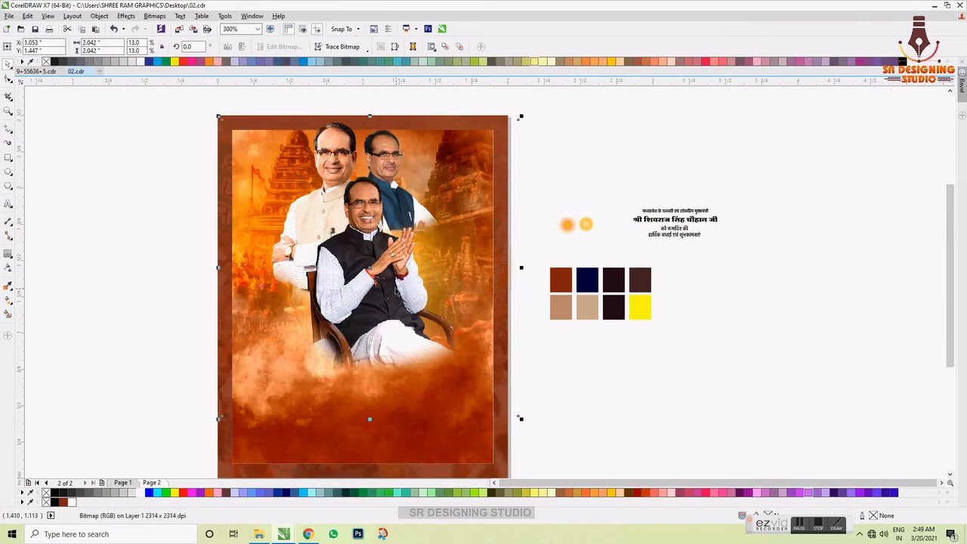
left_click_drag(372, 267, 364, 242)
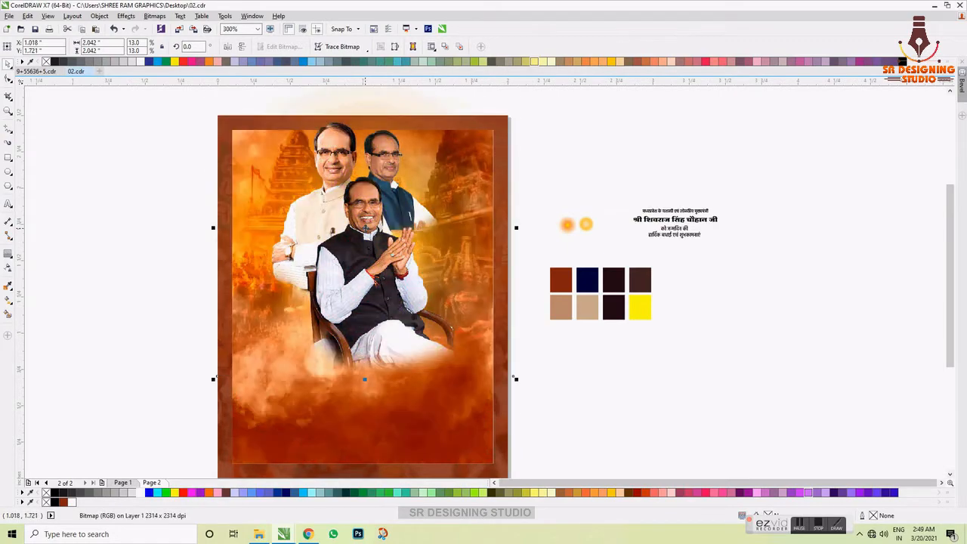
PowerClip the glow inside the poster's inner frame and open the frame's contents for editing.
right_click(364, 228)
left_click(396, 234)
left_click(478, 386)
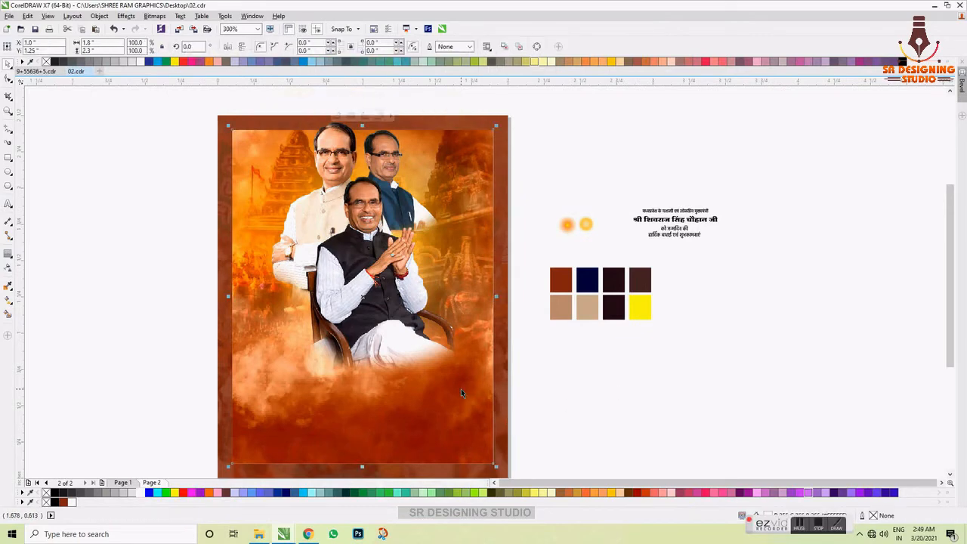
double_click(289, 373)
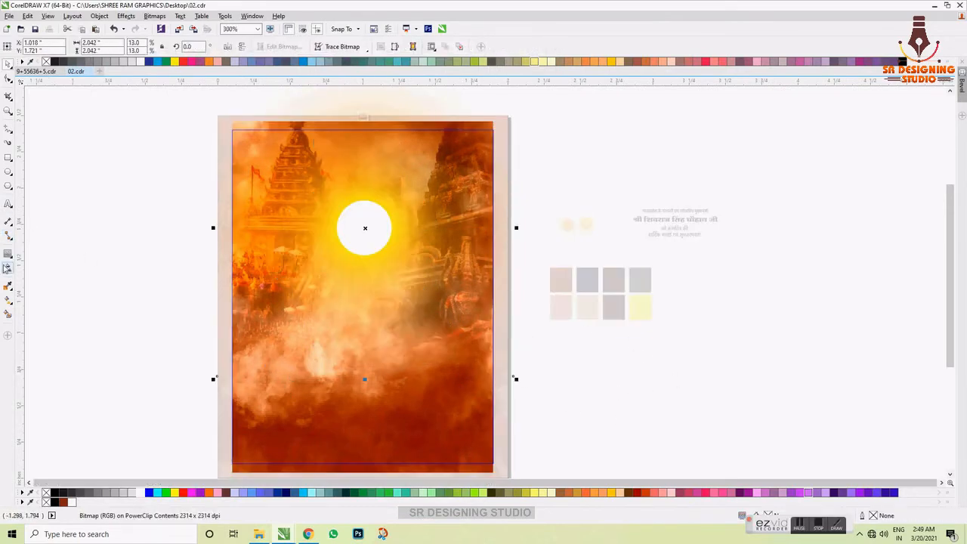
Fade the white-centred yellow glow inside the frame with a linear transparency at -90°.
left_click(7, 268)
left_click(350, 387)
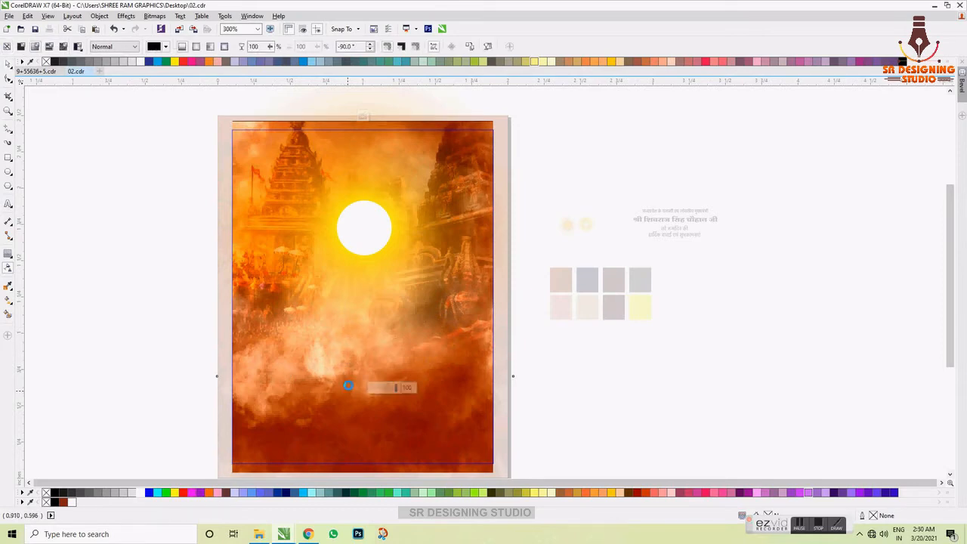
key("space")
left_click_drag(416, 335, 457, 302)
left_click_drag(255, 369, 230, 385)
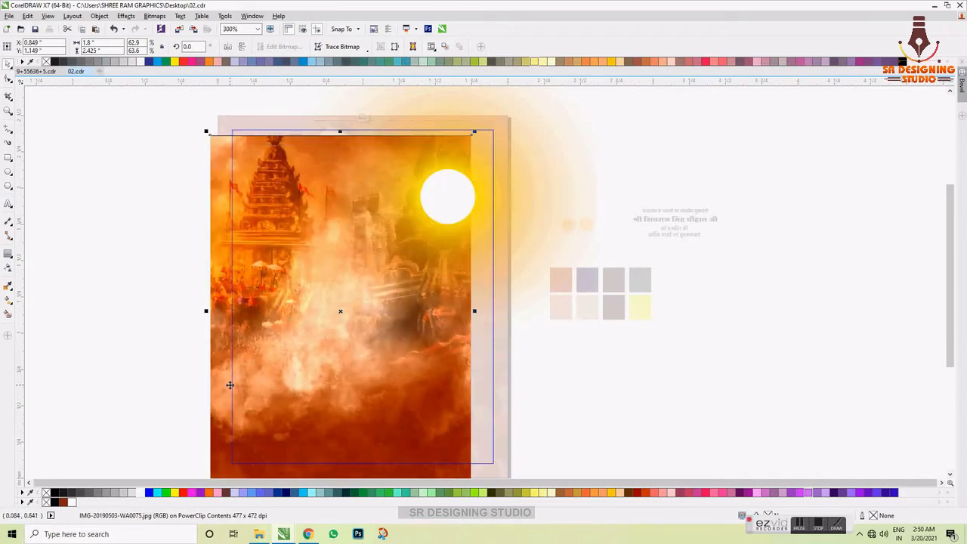
key("ctrl+z")
key("ctrl+z")
key("ctrl+z")
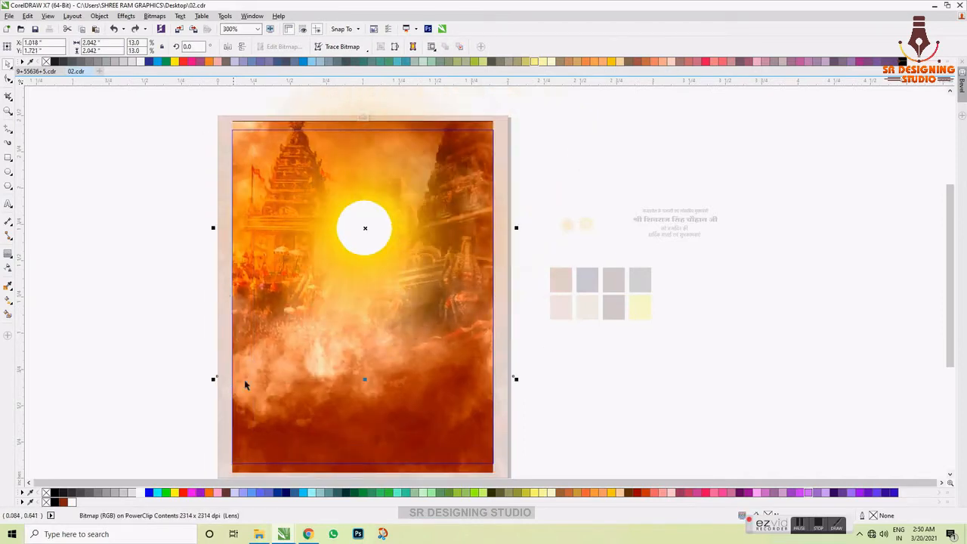
Finish editing the frame's contents, enlarge the spare orange glow to about 0.62 inches wide and place it behind the standing man's head.
left_click(602, 388, "ctrl")
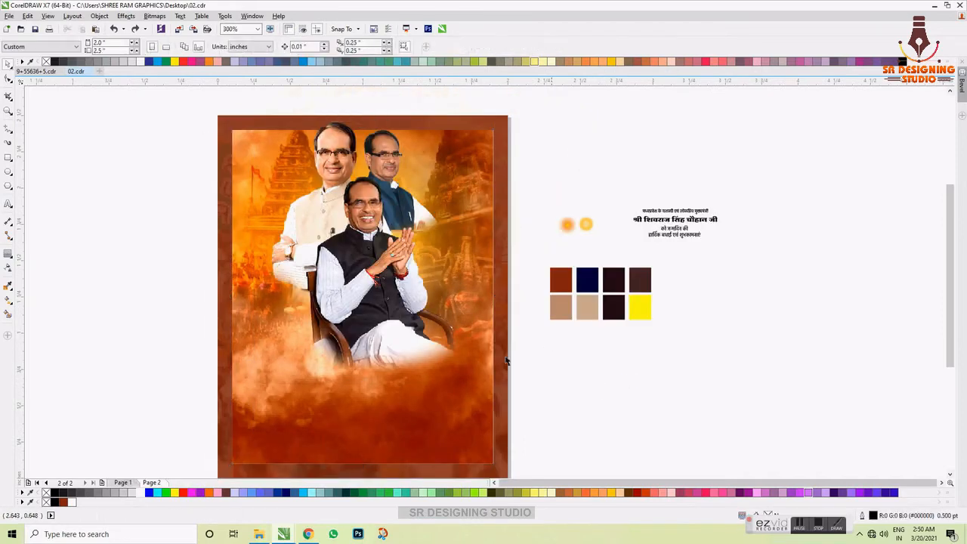
left_click(592, 232)
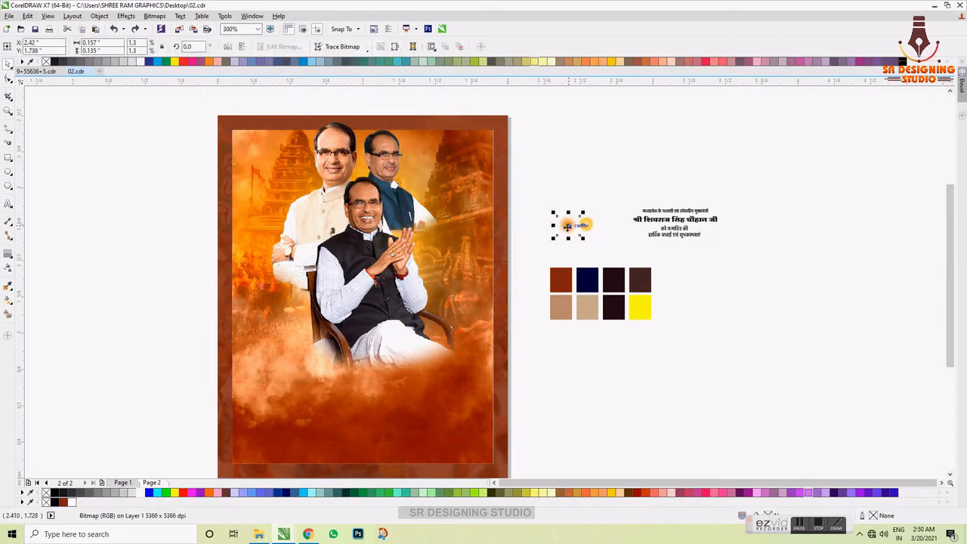
left_click_drag(583, 240, 616, 268)
left_click_drag(325, 175, 329, 178)
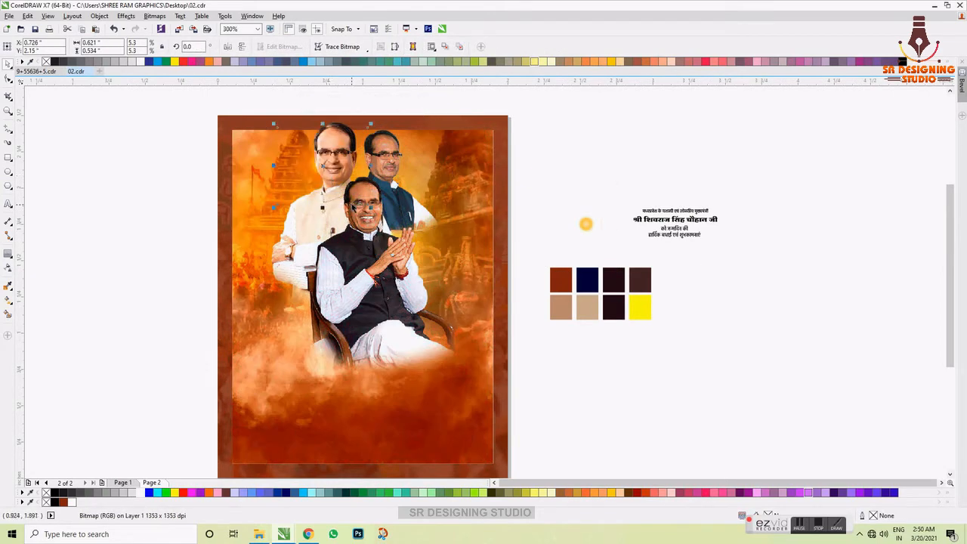
key("Escape")
left_click(305, 177)
key("Escape")
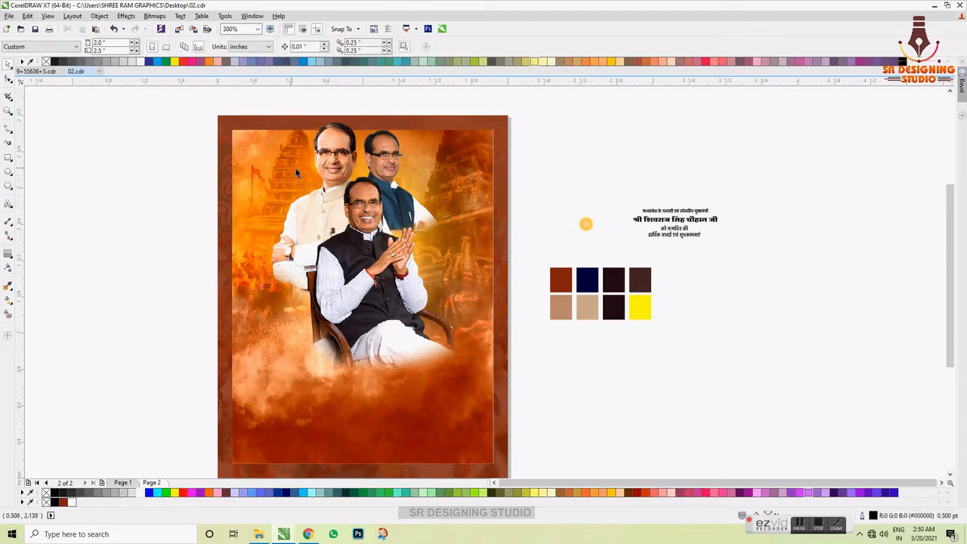
left_click(306, 177)
left_click(309, 177, "ctrl")
left_click(310, 177)
left_click_drag(308, 177, 269, 179)
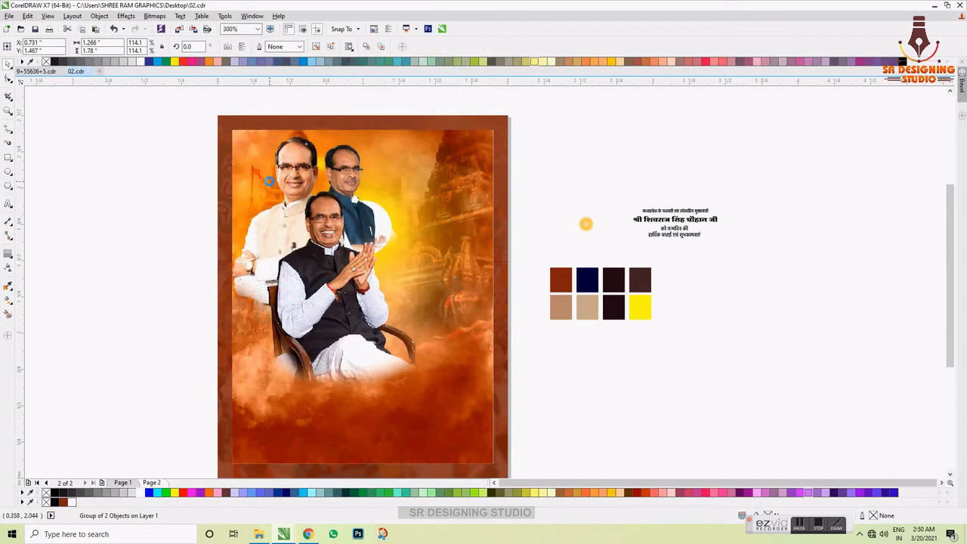
key("ctrl+z")
Enlarge the orange glow to about 1.07 inches wide and position it behind the portraits' upper bodies.
left_click(157, 112)
left_click(341, 254)
left_click_drag(365, 216, 333, 193)
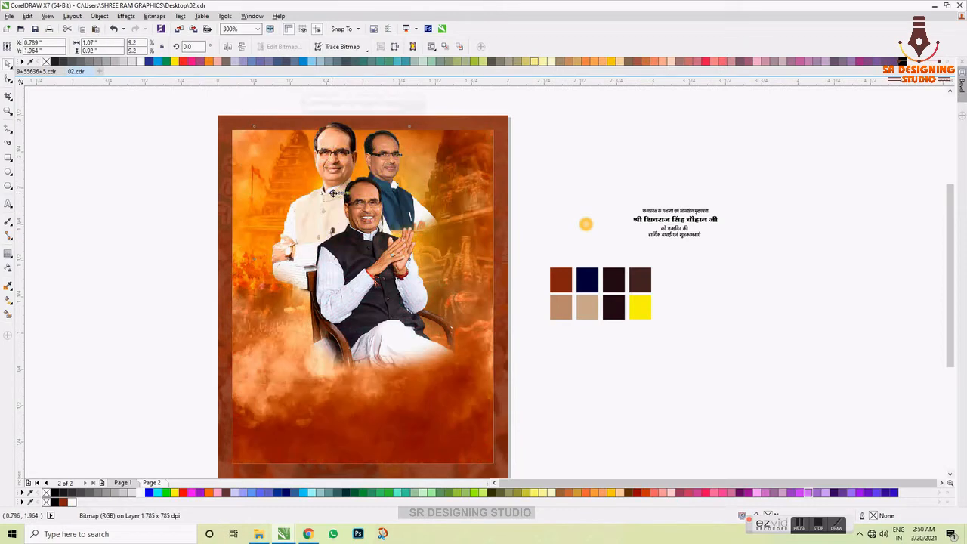
left_click(130, 189)
left_click_drag(129, 111, 425, 275)
mouse_move(332, 193)
left_mouse_down()
mouse_move(329, 205)
mouse_move(360, 179)
mouse_move(358, 190)
mouse_move(331, 202)
left_mouse_up()
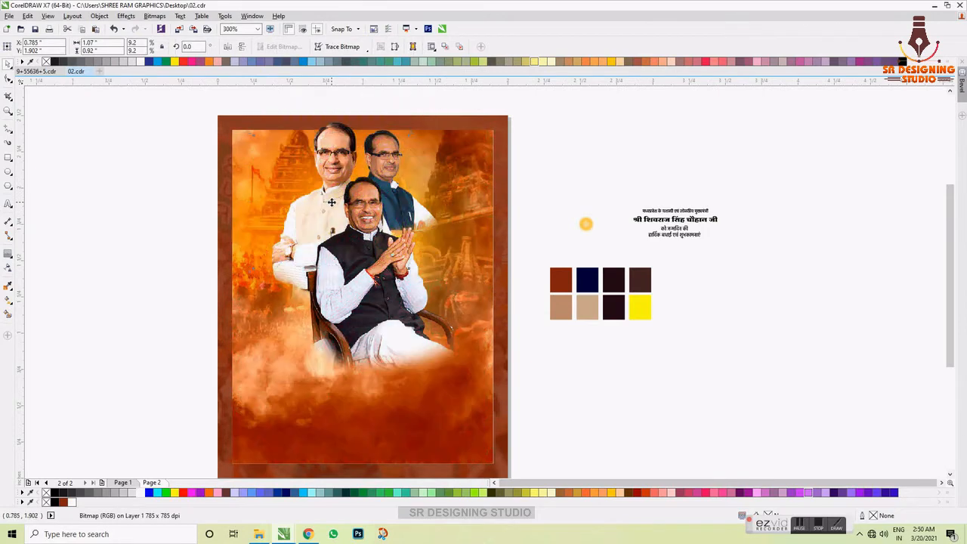
Move the orange glow out beside the head of the man in the blue jacket, in front of the temple.
left_click(298, 185)
left_click_drag(151, 118, 480, 305)
left_click_drag(330, 203, 390, 214)
left_click_drag(379, 213, 444, 185)
Set the orange glow's transparency merge mode to Multiply.
left_click(9, 268)
left_click(113, 46)
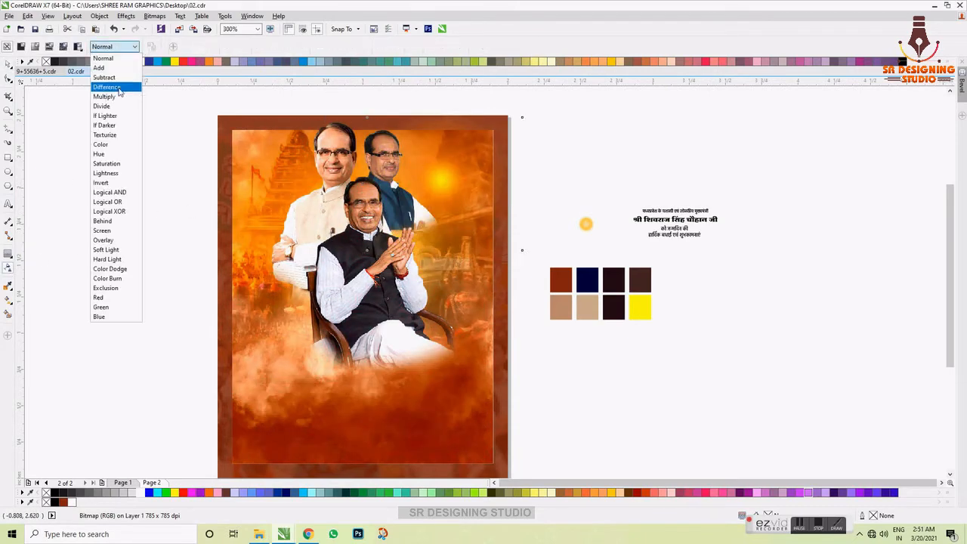
left_click(113, 95)
left_click(554, 179)
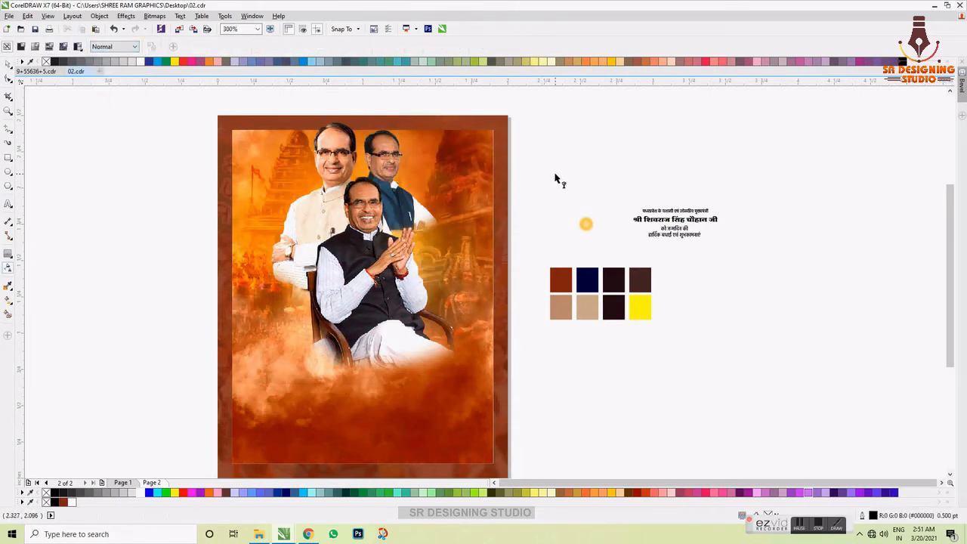
Search the poster area around the portraits for the blended orange glow.
key("space")
left_click(437, 184)
left_click_drag(610, 81, 346, 241)
scroll(349, 237, "down", 1)
left_click_drag(243, 112, 531, 259)
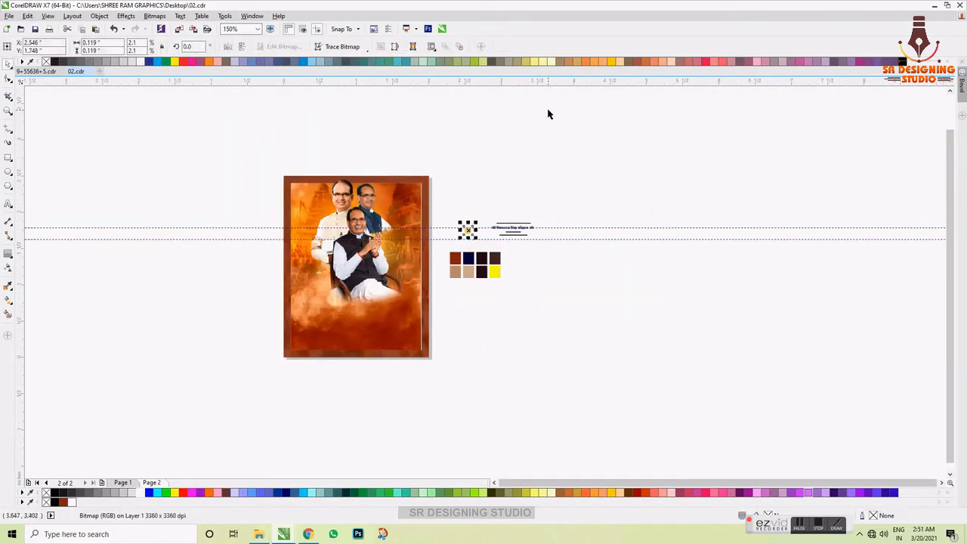
mouse_move(548, 110)
left_mouse_down()
mouse_move(368, 233)
mouse_move(431, 160)
left_mouse_up()
left_click_drag(366, 148, 432, 245)
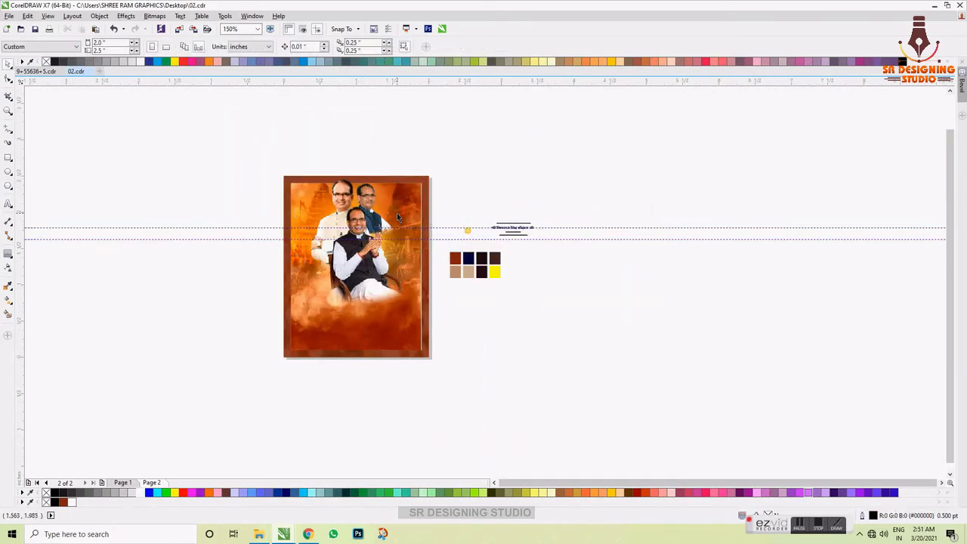
left_click(397, 214)
left_click(436, 197)
left_click(482, 163)
Delete the two horizontal guidelines crossing the page.
scroll(388, 209, "up", 1)
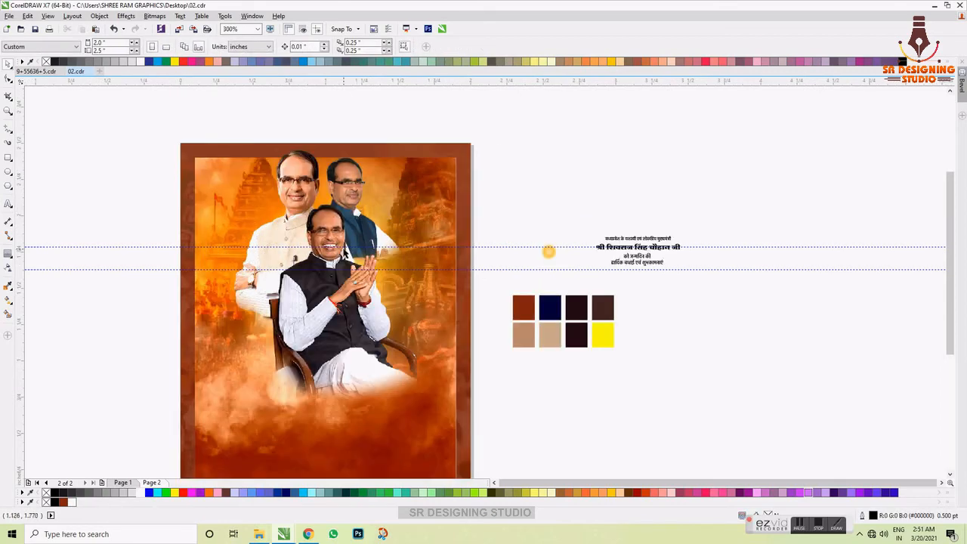
left_click(352, 246)
key("Delete")
left_click(361, 270)
key("Delete")
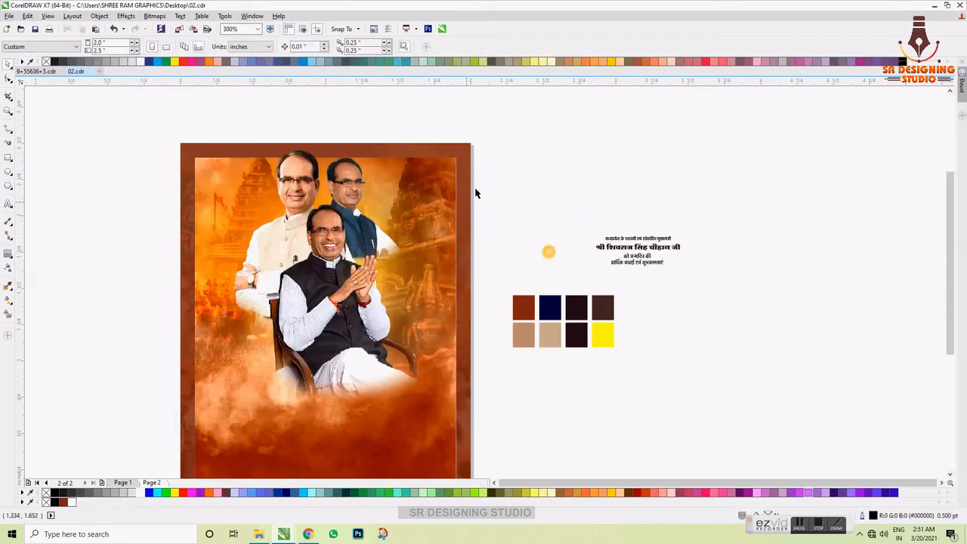
Delete the spare yellow glow lying beside the poster.
key("F4")
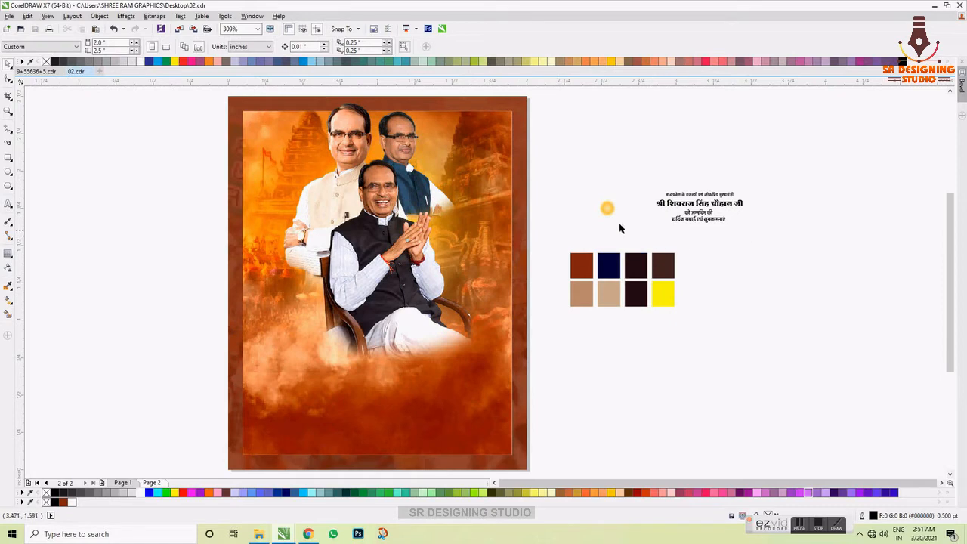
left_click(607, 209)
key("Delete")
Nudge the grouped portraits down to a vertical position of 1.548 inches.
left_click(414, 347)
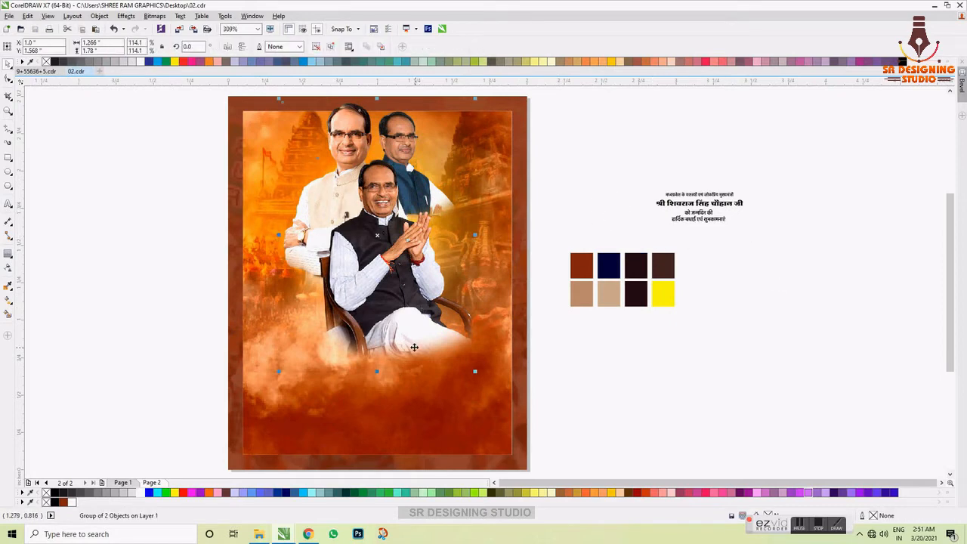
key("Down")
left_click_drag(476, 375, 479, 377)
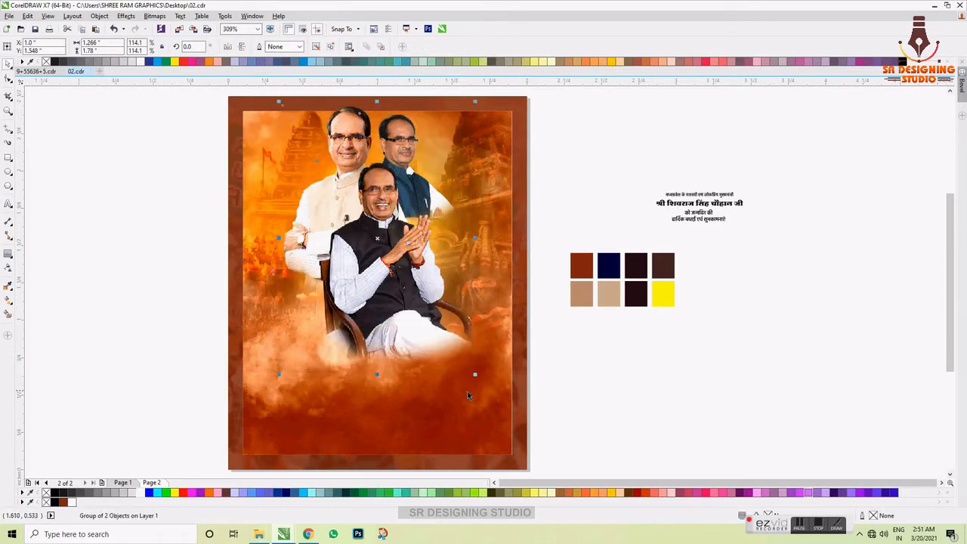
left_click(468, 393, "shift")
left_click(568, 330)
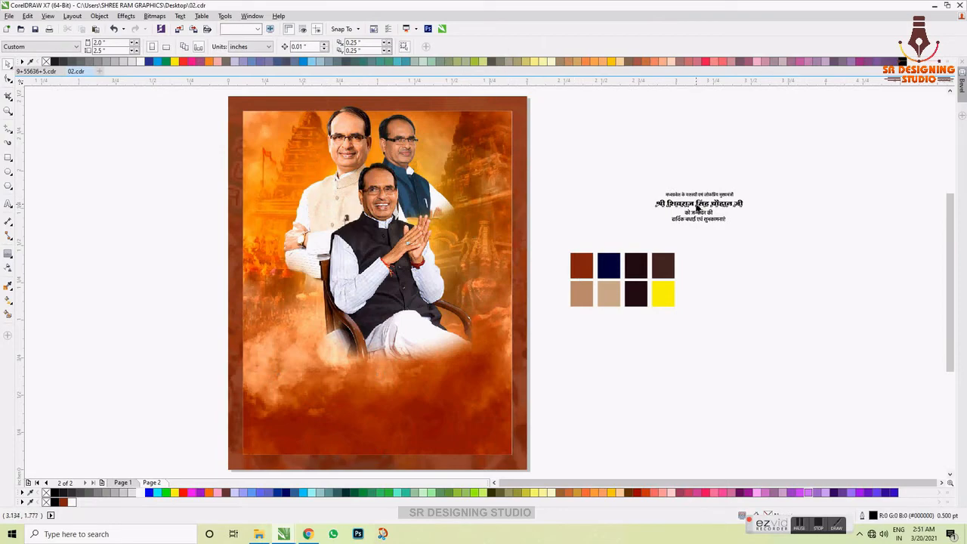
Move the leader's name and the chief minister title line onto the dark lower area of the poster.
left_click_drag(697, 208, 381, 407)
left_click_drag(693, 199, 387, 392)
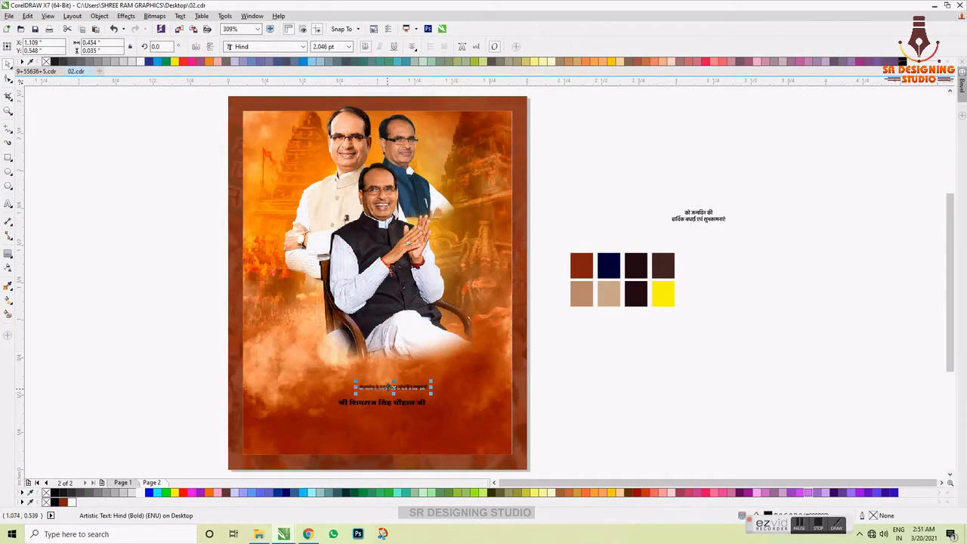
scroll(387, 408, "down", 2)
scroll(385, 411, "up", 5)
scroll(378, 293, "down", 2)
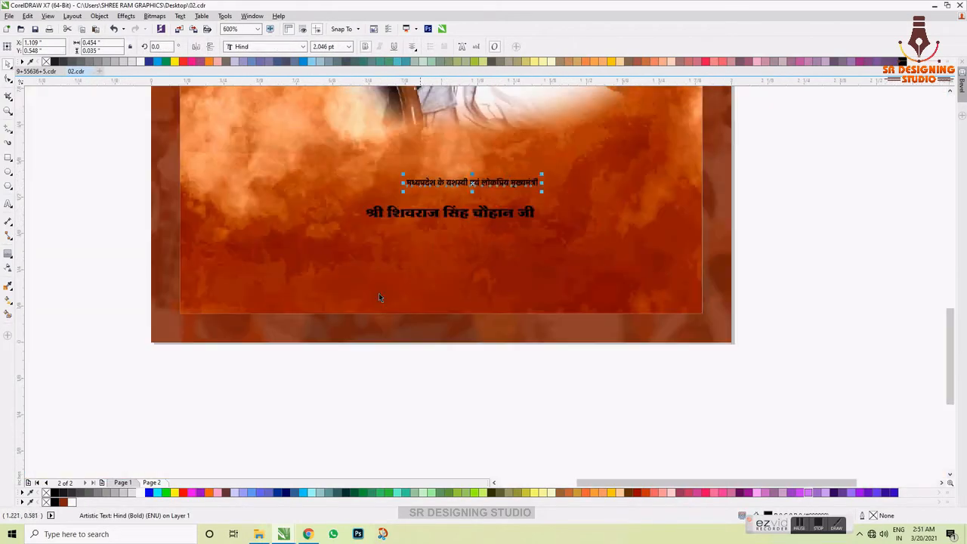
Enlarge the chief minister title line, fill it white and centre it horizontally in the inner frame.
left_click_drag(542, 195, 623, 222)
left_click(586, 244)
key("ctrl+z")
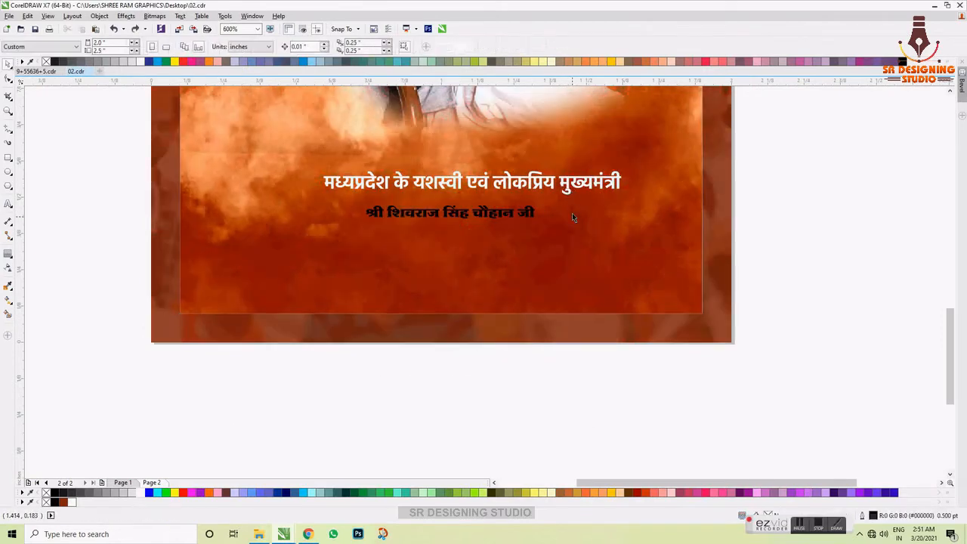
left_click_drag(557, 183, 522, 180)
left_click(543, 260, "shift")
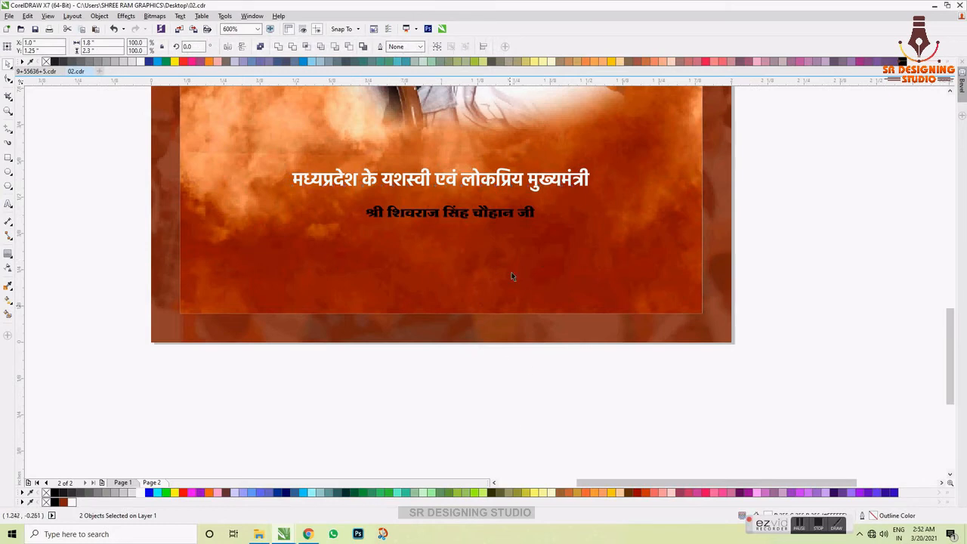
Enlarge the leader's name to about 10.3 pt and break it into two lines.
left_click(513, 215)
left_click_drag(539, 223, 684, 234)
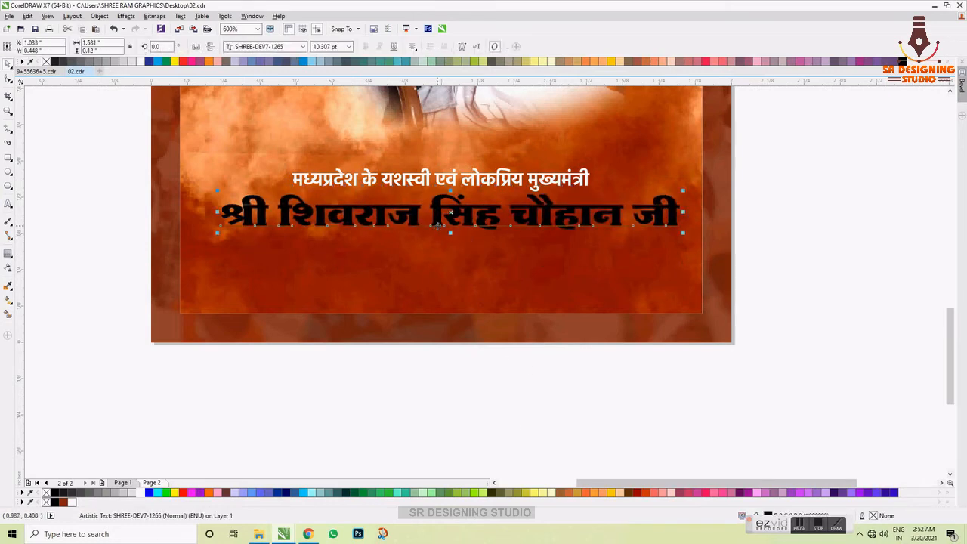
key("BackSpace")
key("Return")
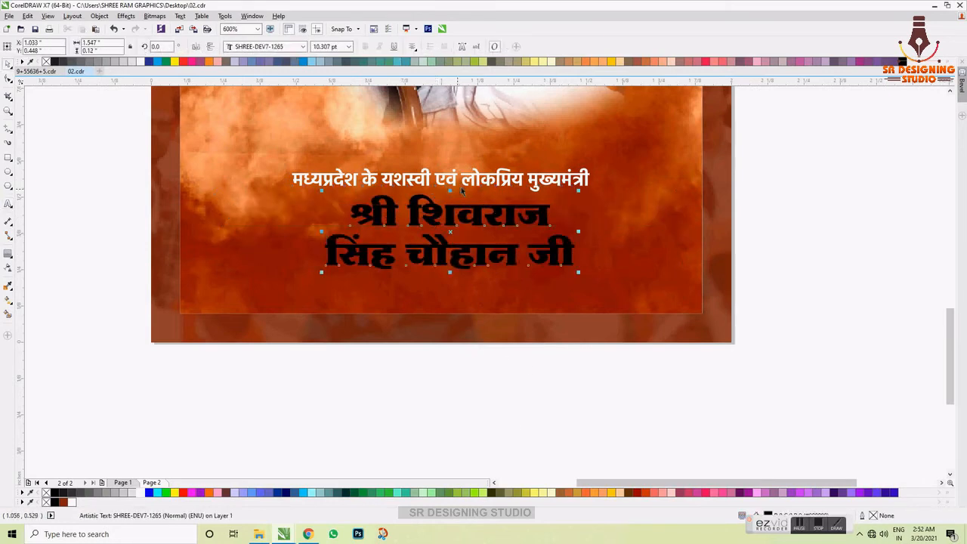
Reduce the title line to about 3.9 pt, raise it above the name and centre both texts horizontally in the frame.
left_click(461, 191)
left_click_drag(590, 194, 546, 196)
left_click_drag(488, 181, 500, 167)
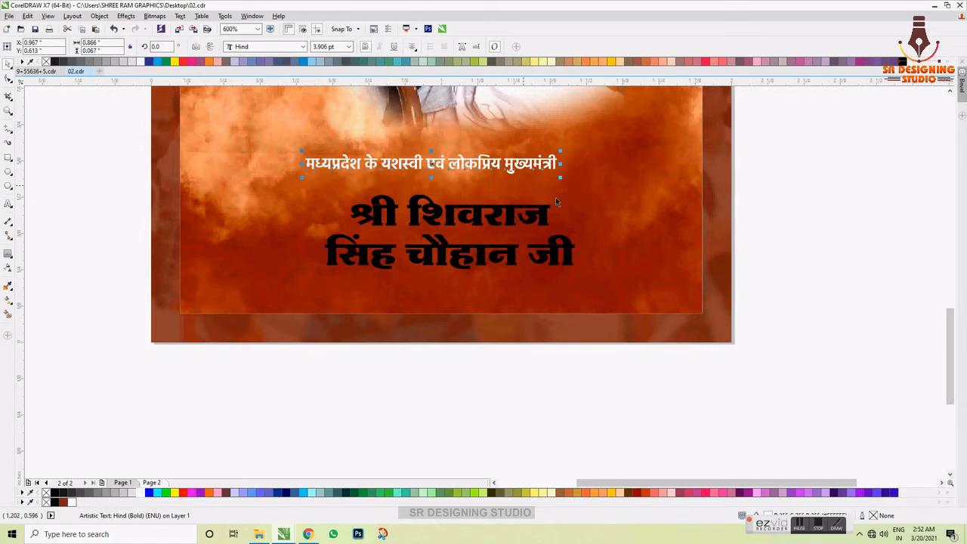
left_click(584, 205, "shift")
key("c")
left_click(538, 388)
Place the birthday greeting text below the name, fill it white and enlarge it to about 3.7 pt.
left_click_drag(532, 220, 499, 196)
scroll(416, 385, "down", 4)
left_click(382, 334)
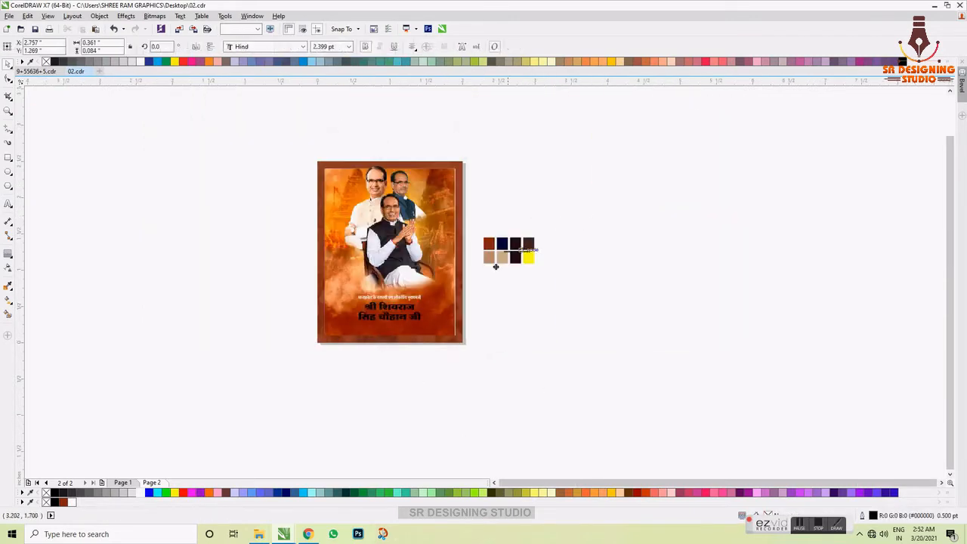
scroll(381, 336, "up", 4)
left_click(138, 493)
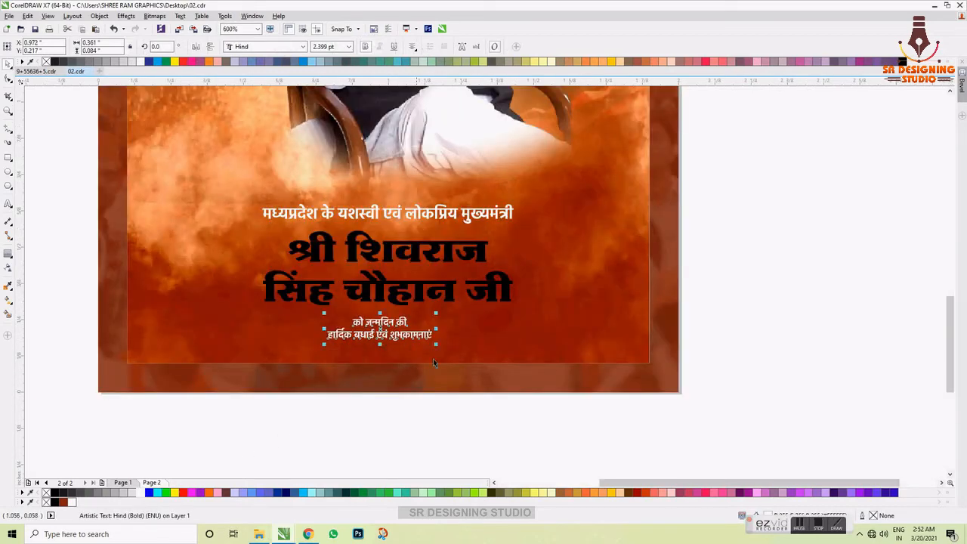
left_click_drag(450, 352, 465, 358)
left_click_drag(361, 337, 363, 343)
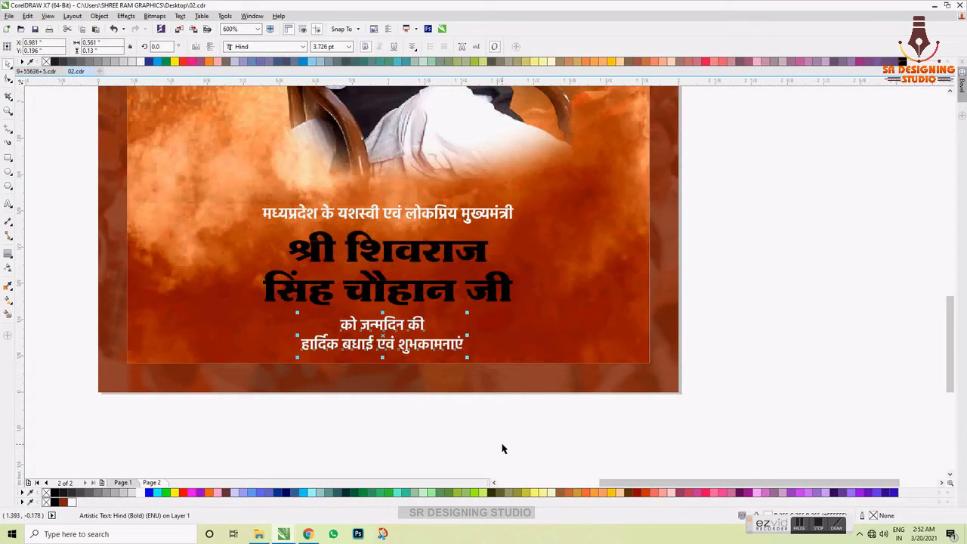
left_click(503, 448)
Apply an interactive gradient fill between white and yellow to the two-line name.
left_click(434, 297)
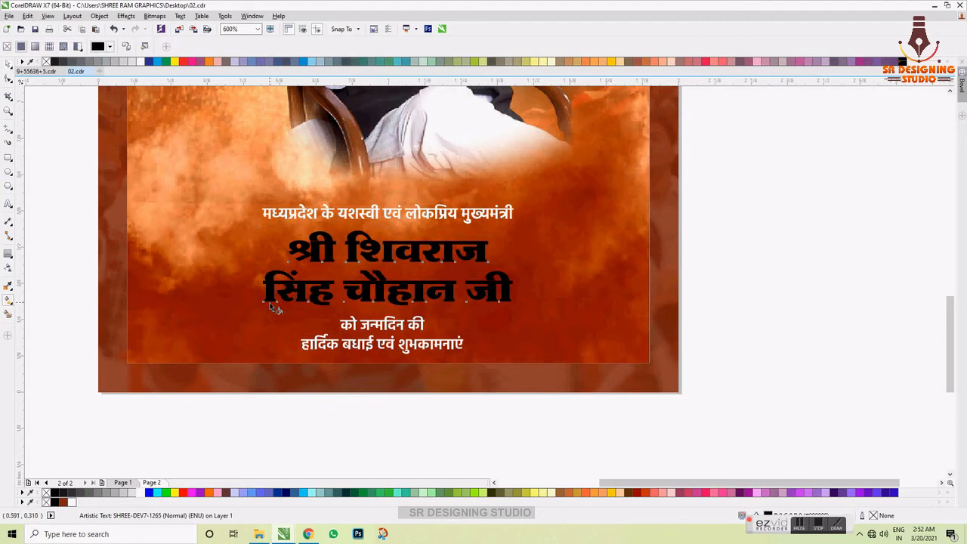
left_click_drag(288, 277, 285, 274)
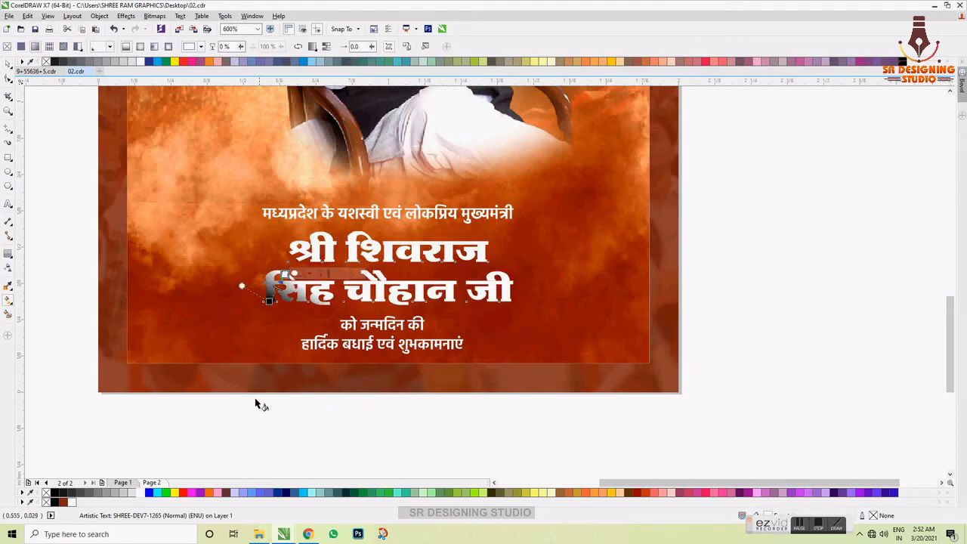
left_click(175, 493)
left_click(142, 493)
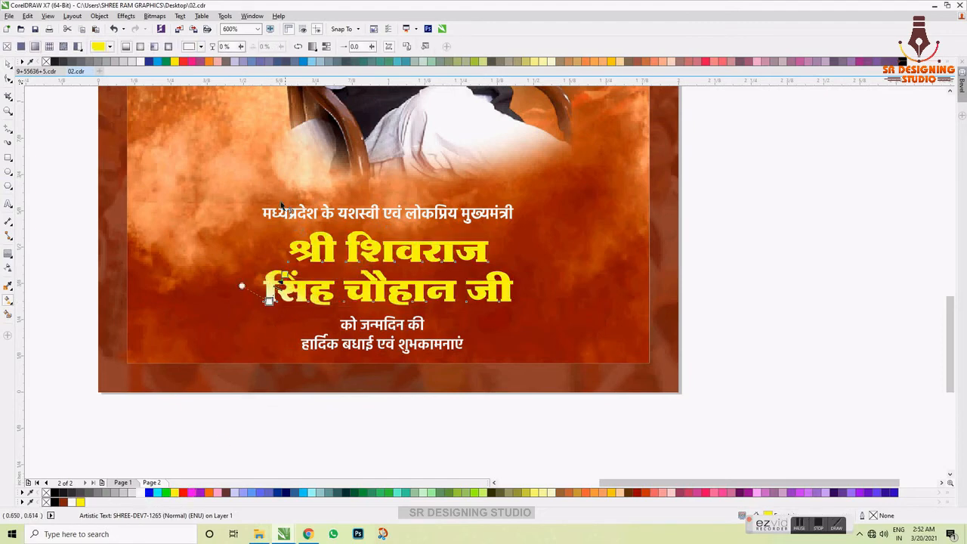
Adjust the direction and spread of the white-to-yellow gradient across the two-line name.
scroll(244, 343, "up", 2)
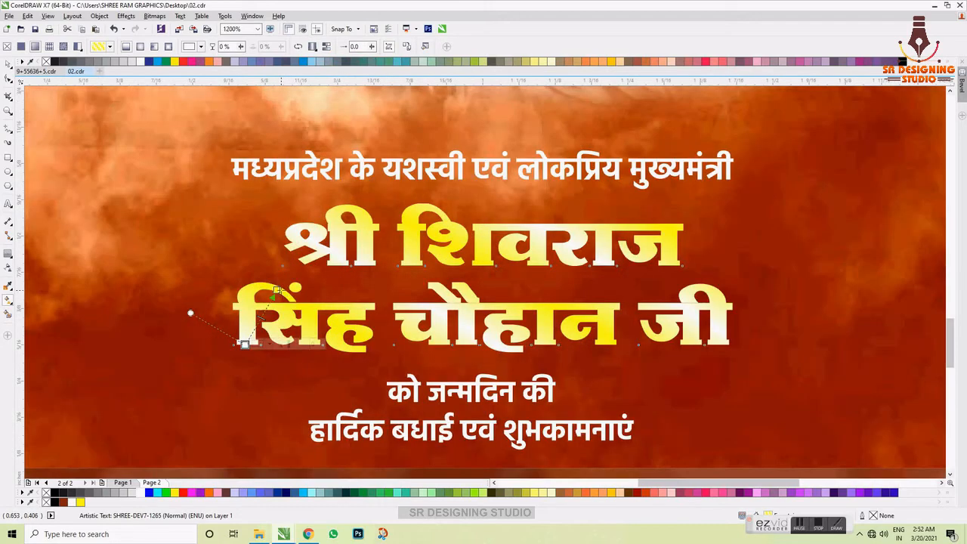
mouse_move(220, 317)
left_mouse_down()
mouse_move(211, 319)
mouse_move(236, 312)
left_mouse_up()
left_click_drag(277, 337, 277, 337)
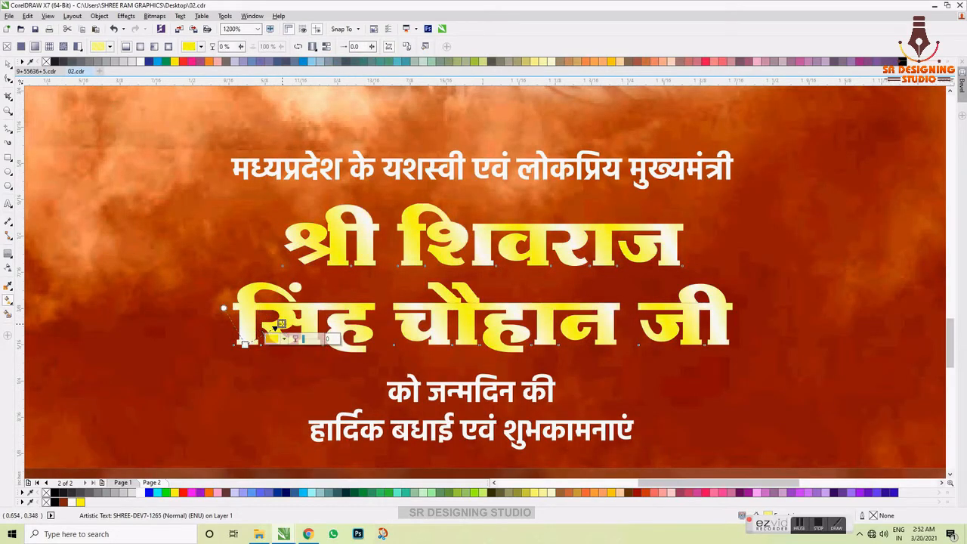
Try a 1 pt black outline behind the fill of the two-line name.
scroll(244, 330, "down", 2)
key("space")
key("F12")
type("2")
key("Return")
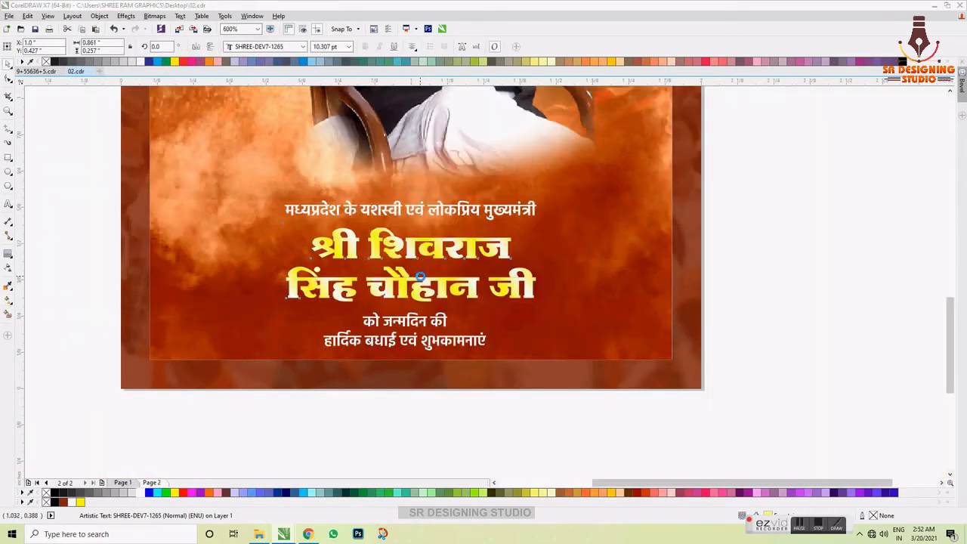
key("F12")
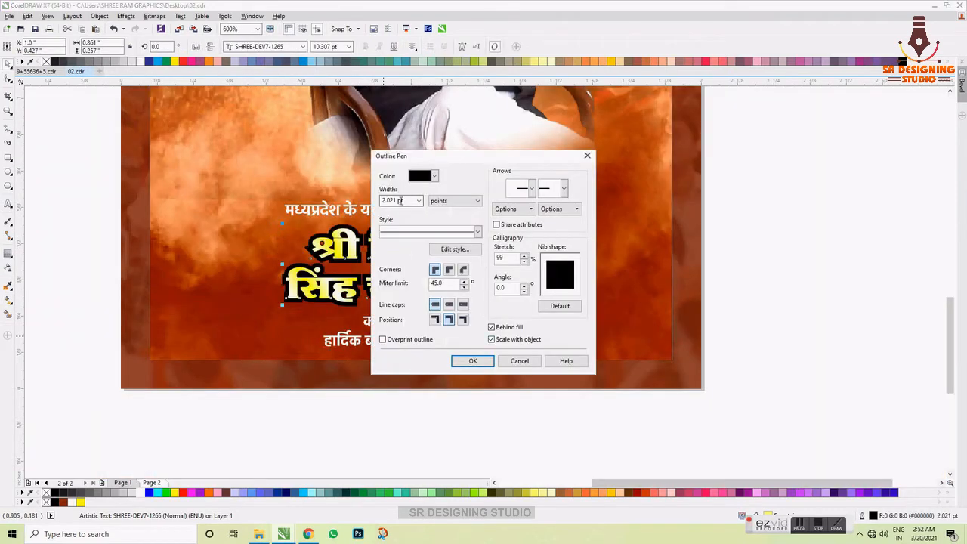
type("1")
key("Return")
Recolour the name's outline to the dark red-brown from the document's colours.
scroll(484, 323, "down", 4)
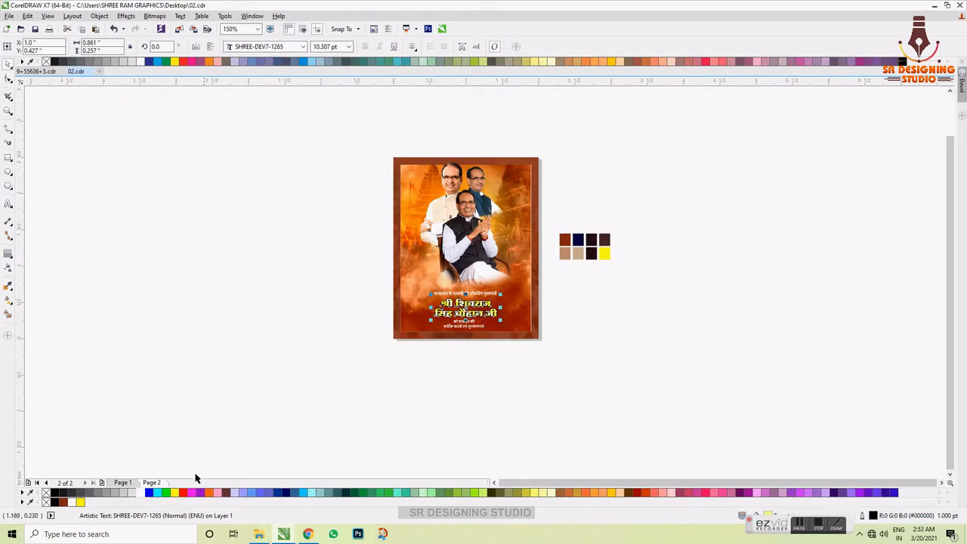
scroll(583, 297, "up", 2)
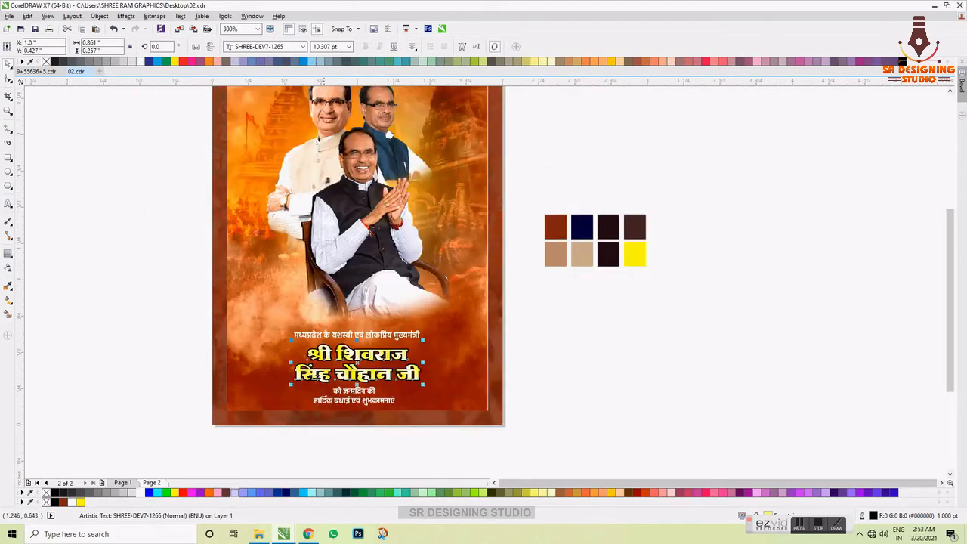
double_click(64, 503)
left_click(482, 393)
Enlarge the two-line name to about 12.8 pt and remove its outline.
scroll(435, 384, "up", 2)
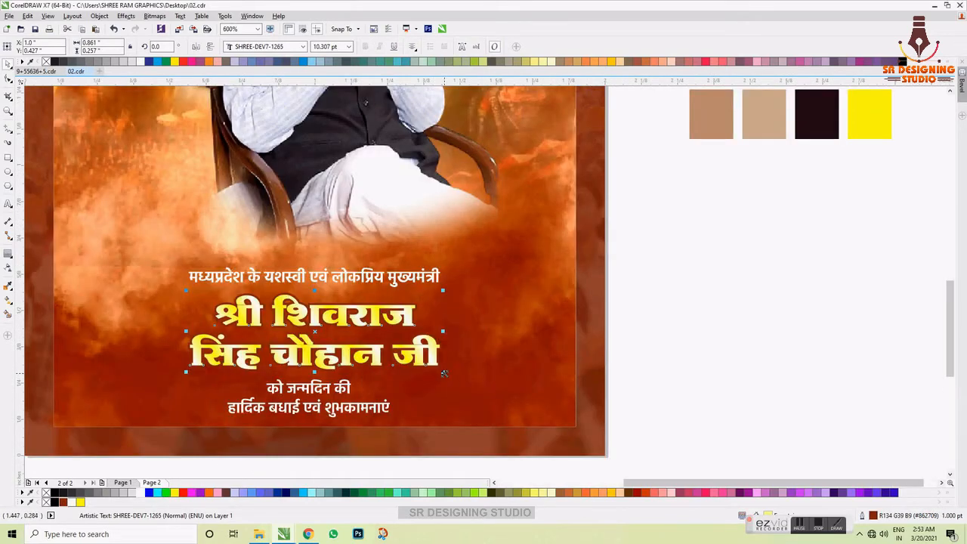
left_click_drag(444, 373, 473, 382)
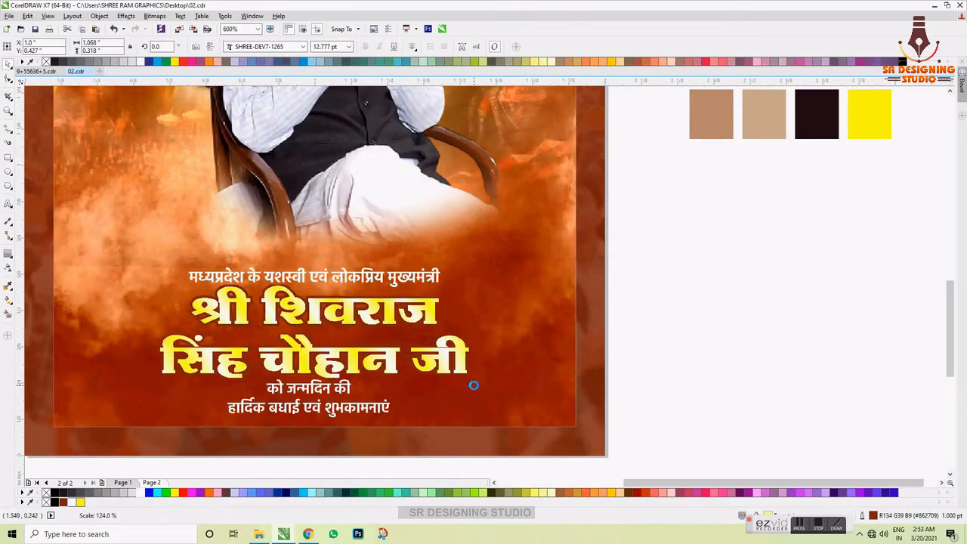
right_click(140, 494)
right_click(45, 493)
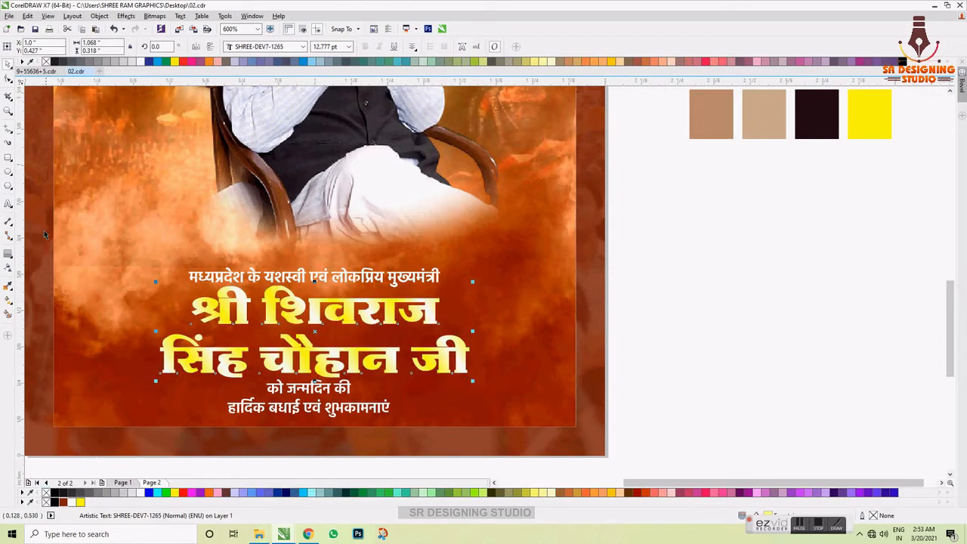
Apply a black Multiply drop shadow with opacity 22 and feathering 2 to the name.
left_click(7, 257)
left_click(34, 254)
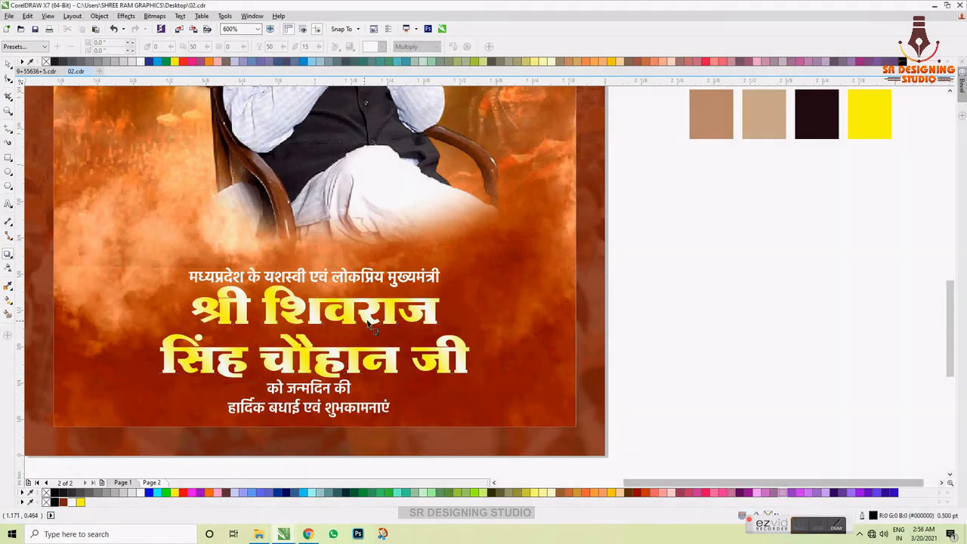
key("space")
left_click(368, 323)
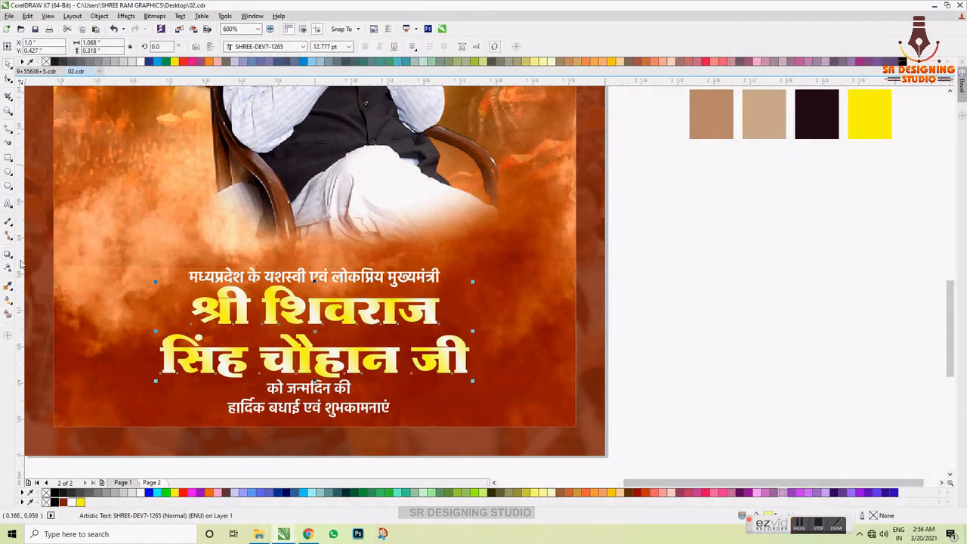
left_click(9, 254)
left_click(33, 46)
left_click(38, 64)
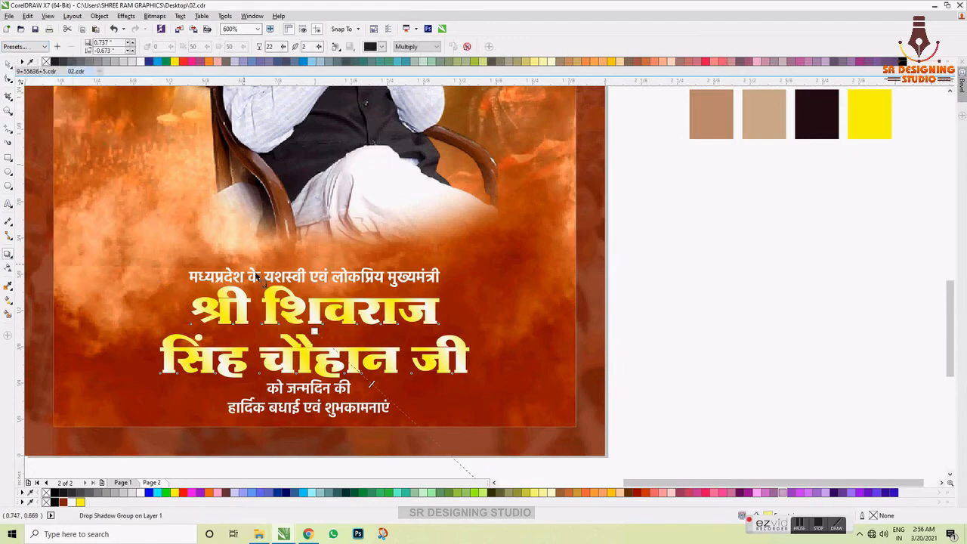
Pull the name's drop shadow close behind the letters, offset about 0.006" horizontally and -0.004" vertically.
scroll(247, 239, "down", 1)
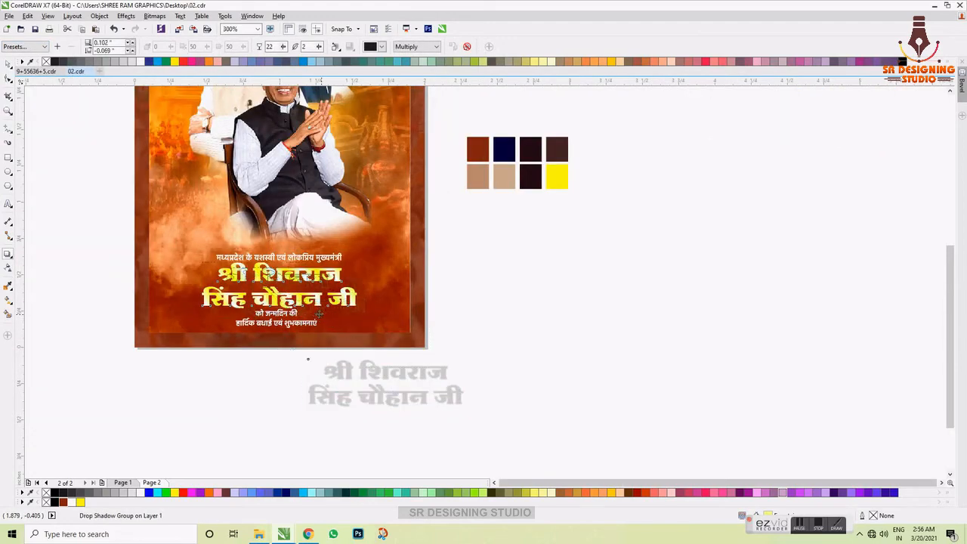
scroll(295, 305, "up", 2)
left_click(294, 306)
scroll(346, 256, "down", 1)
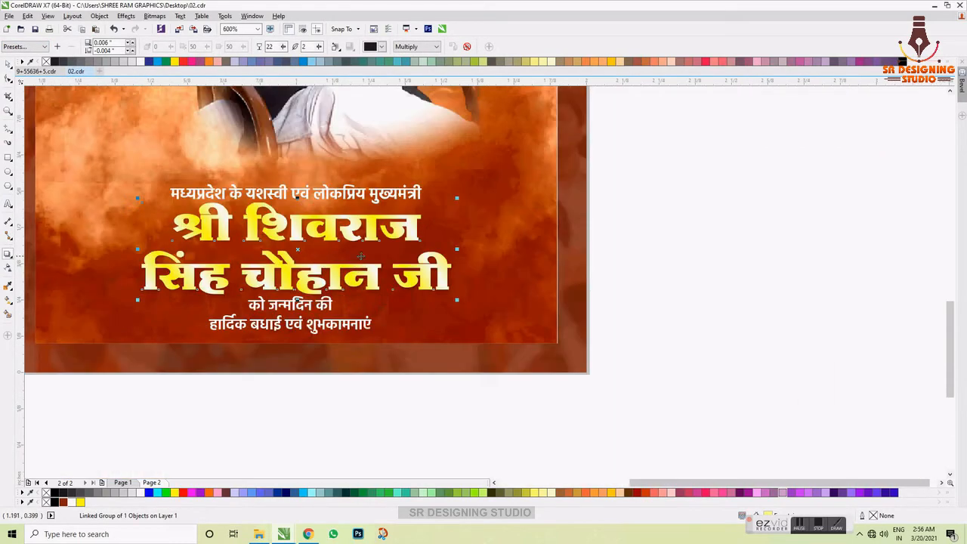
key("Escape")
Enlarge the title line above the name to about 4.8 pt and break it into two lines after "मध्यप्रदेश के".
key("space")
scroll(487, 270, "down", 1)
scroll(453, 261, "up", 1)
left_click_drag(454, 261, 444, 243)
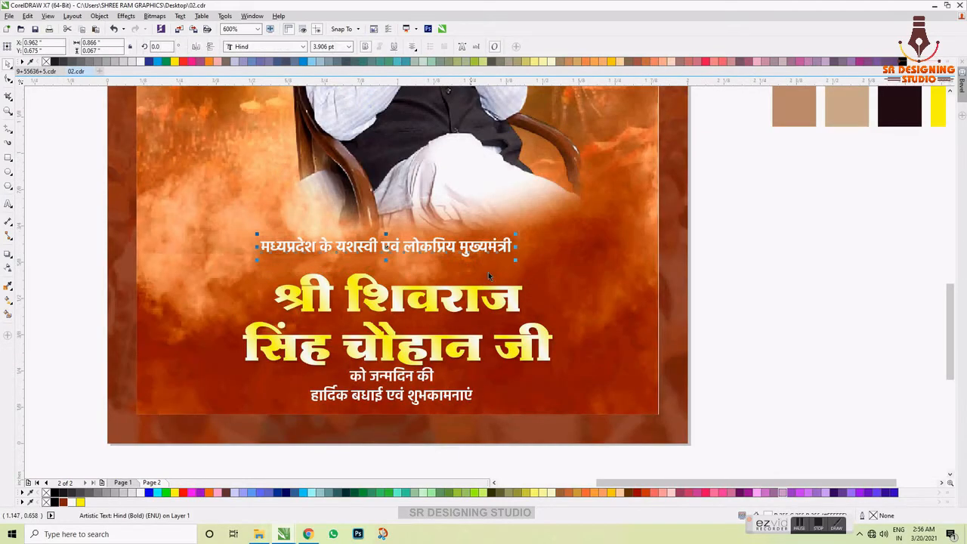
left_click_drag(514, 260, 543, 262)
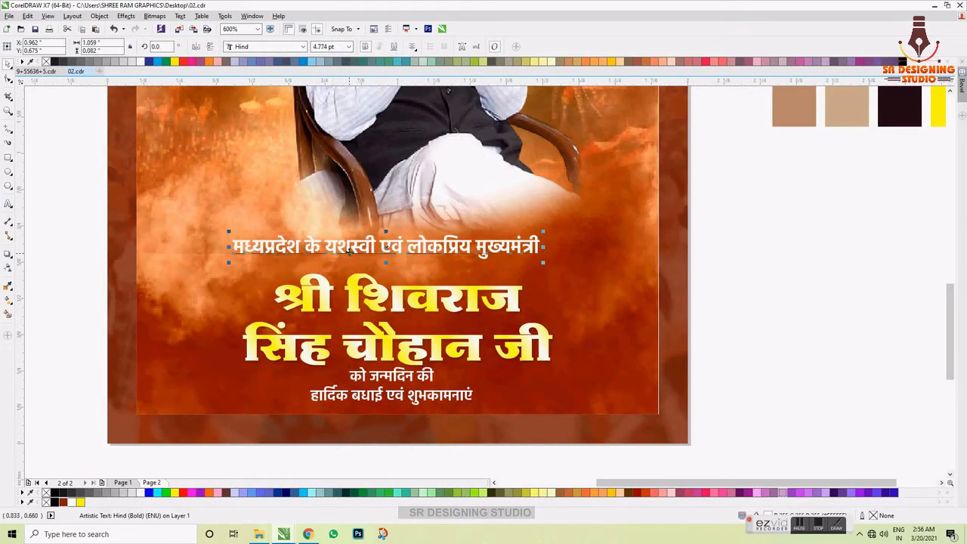
left_click(330, 249)
key("Return")
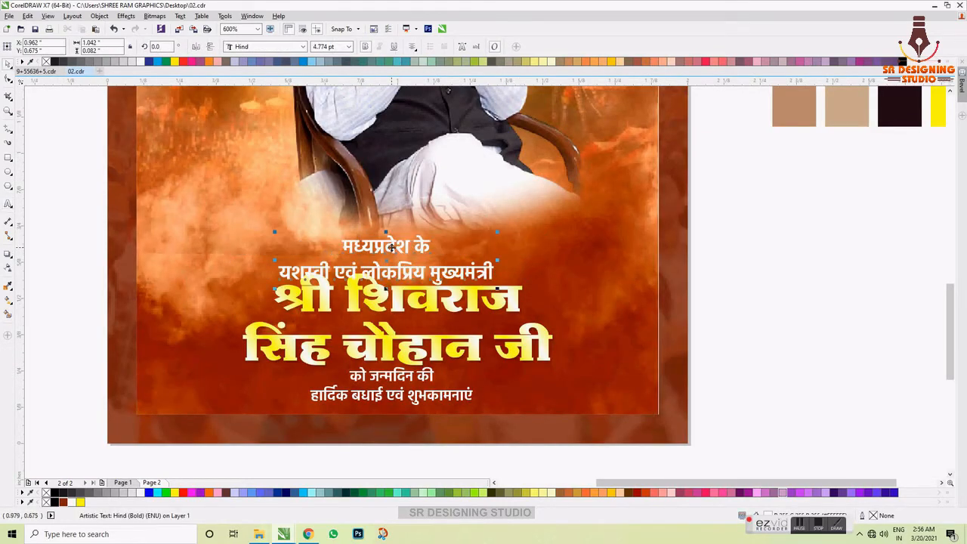
Raise the two-line title clear of the name and centre it horizontally in the frame.
left_click_drag(391, 247, 391, 232)
left_click(554, 294, "shift")
key("c")
left_click(712, 180)
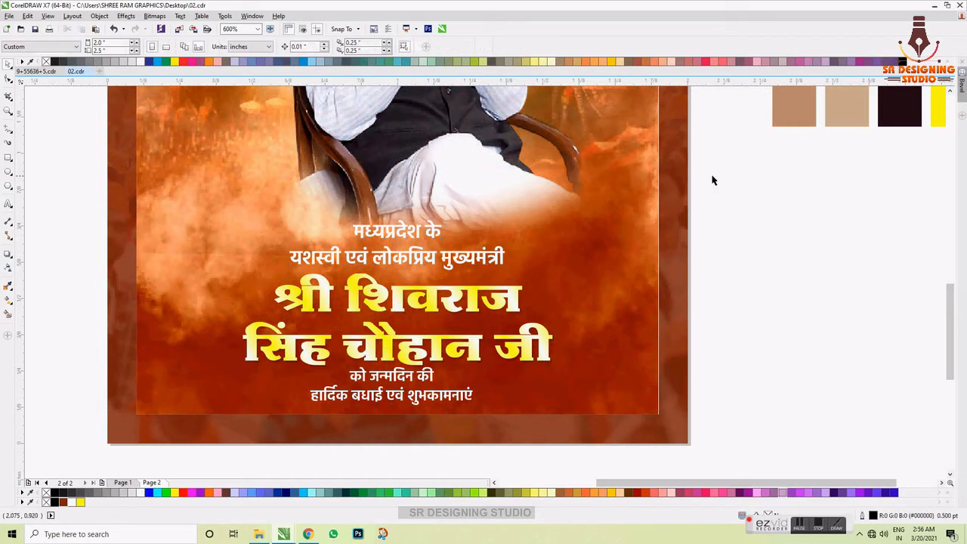
Set the font size of both the birthday greeting and the title text to 5 pt.
left_click(420, 384)
double_click(323, 50)
type("5")
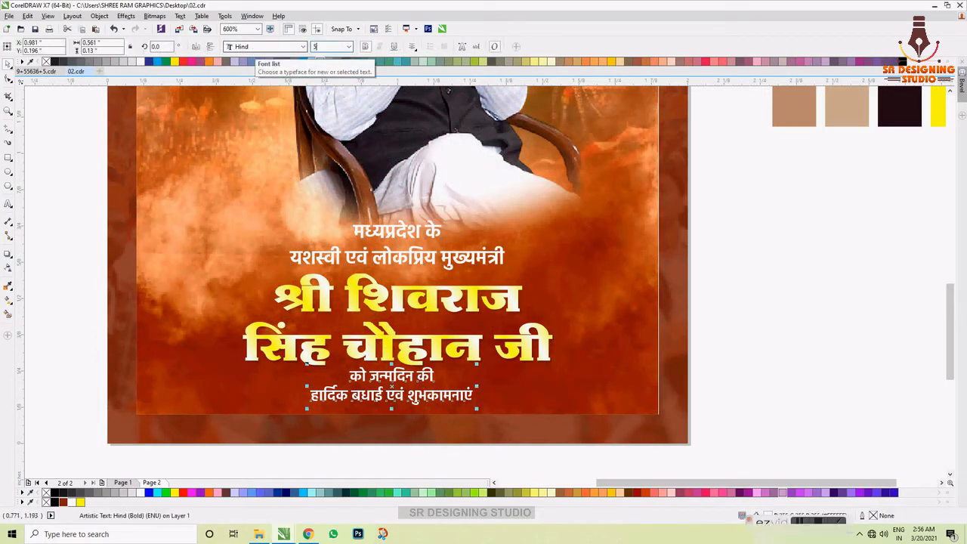
key("Return")
left_click(408, 257)
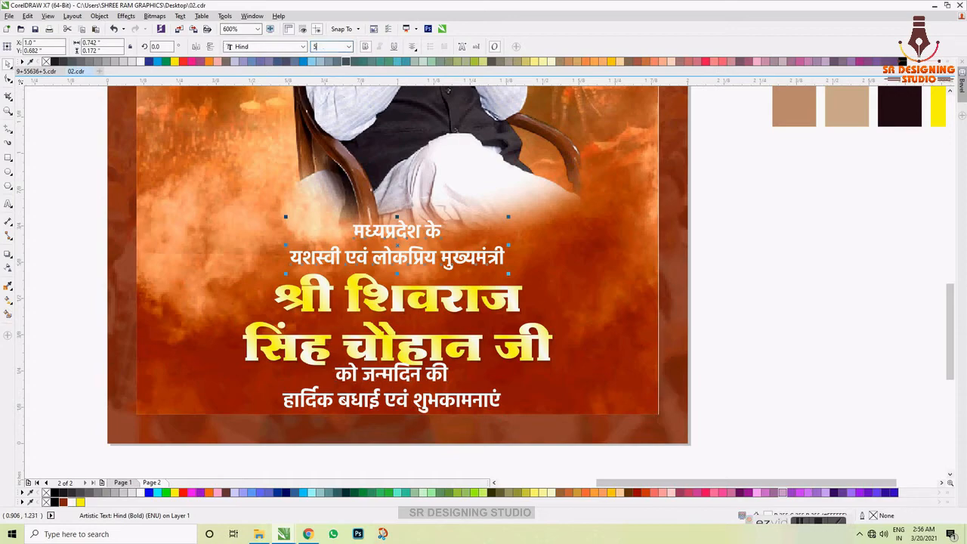
type("5")
key("Return")
Align the title, name and greeting on a common vertical centre line and adjust their vertical spacing.
left_click_drag(404, 211, 400, 364)
left_click_drag(753, 147, 172, 413)
key("shift+c")
key("c")
key("Down")
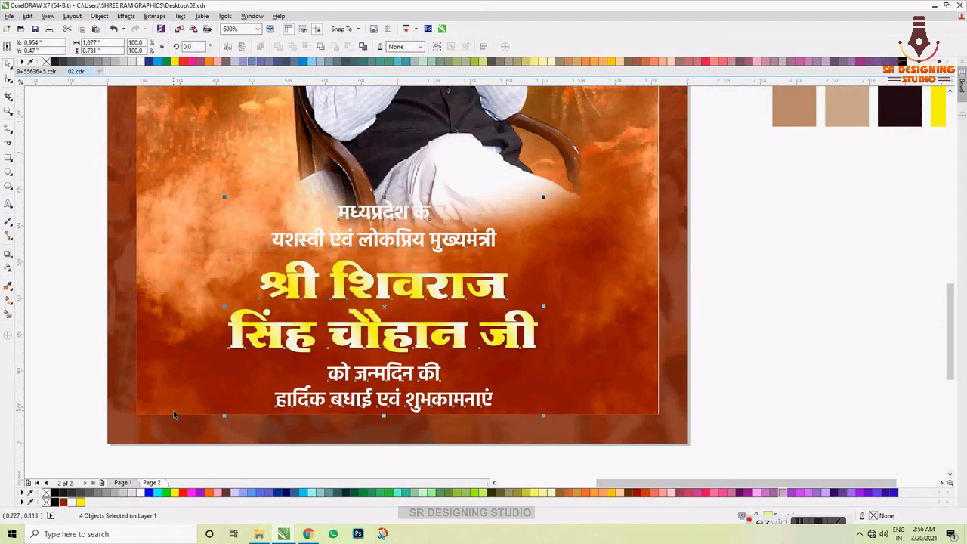
Set the two-line name to 11.5 pt and shift it down slightly between the title and greeting.
left_click(506, 333)
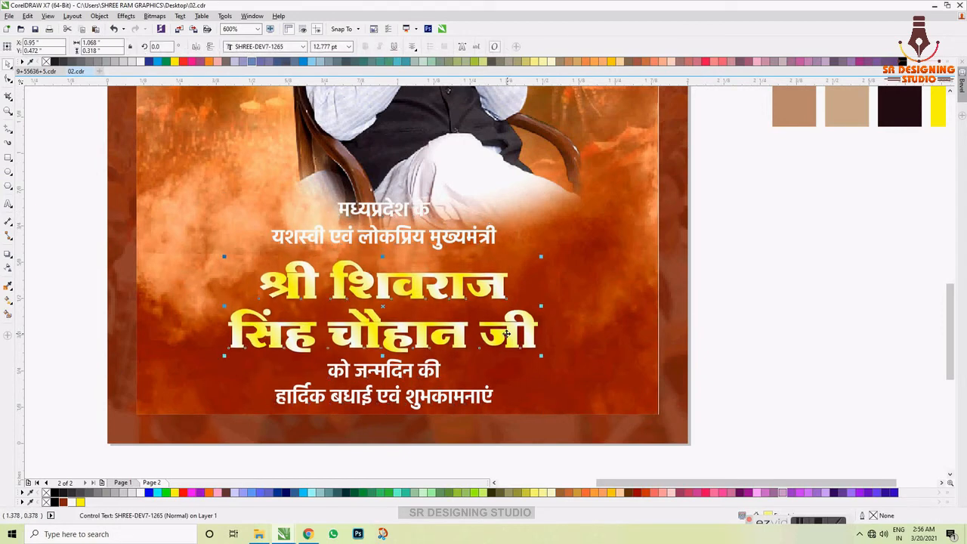
type("11")
key("Return")
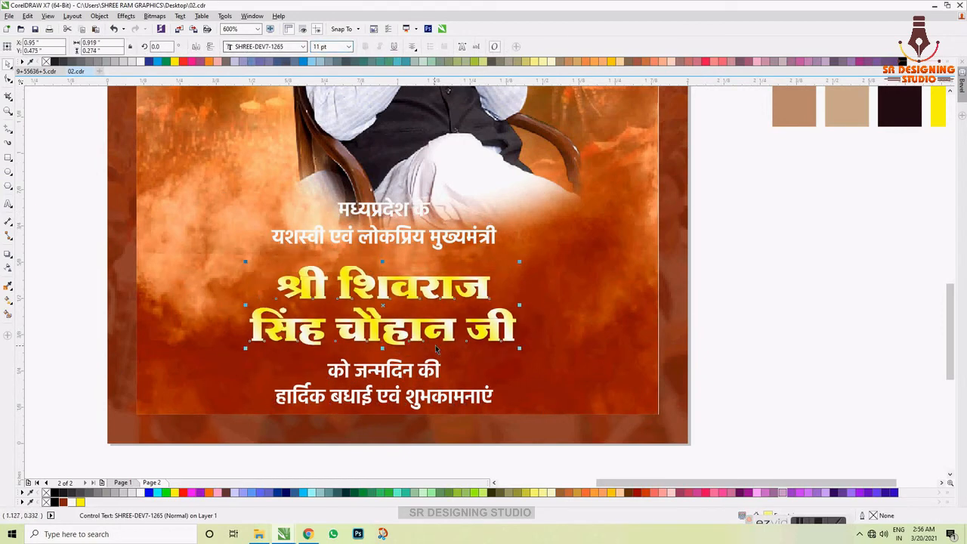
left_click_drag(435, 333, 432, 337)
left_click_drag(330, 47, 278, 49)
type("11.5")
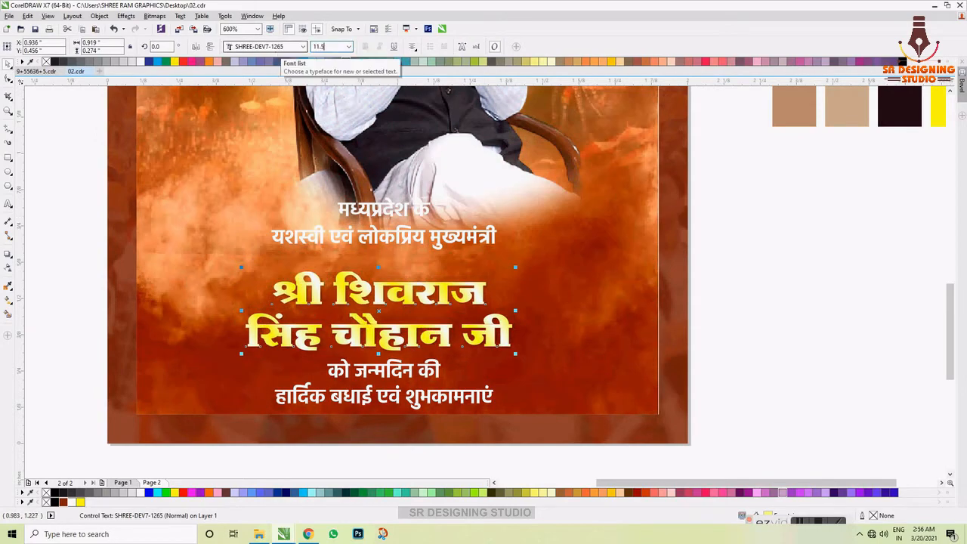
key("Return")
Nudge the name upward and centre it horizontally in the frame.
left_click_drag(410, 348, 409, 345)
left_click(619, 367, "shift")
key("c")
left_click(704, 341)
Move the two-line title down closer to the name and in line with its centre.
left_click_drag(435, 249, 437, 252)
left_click(762, 250)
left_click(462, 237)
left_click_drag(500, 253, 470, 257)
Scale the name up again and raise the title to leave a gap above it.
left_click(506, 338)
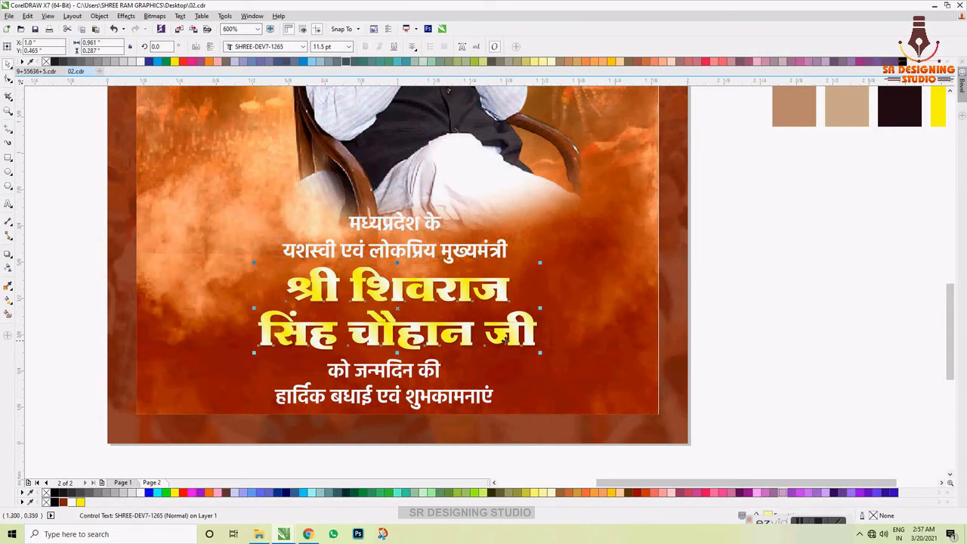
left_click_drag(542, 355, 516, 343)
left_click(471, 249)
left_click_drag(470, 248, 462, 236)
scroll(478, 263, "down", 1)
left_click_drag(248, 200, 548, 352)
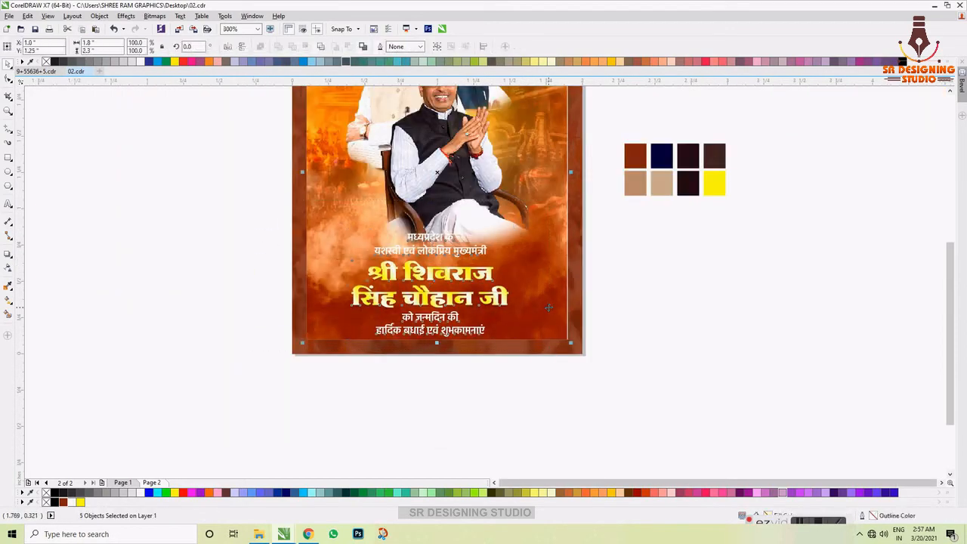
key("Escape")
Refine the spacing between the title and name and align the text blocks on the same vertical centre line.
scroll(487, 282, "up", 1)
left_click_drag(425, 219, 423, 221)
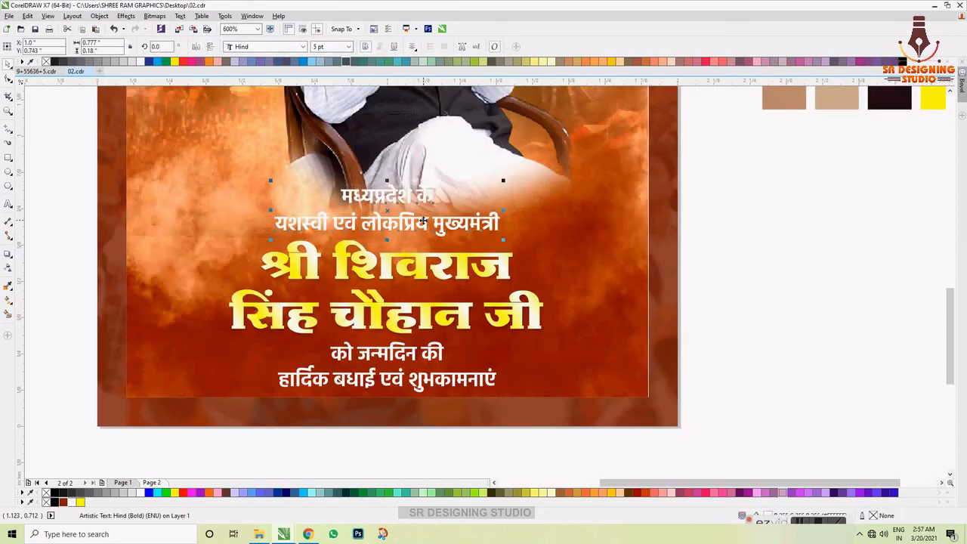
left_click(430, 324, "shift")
left_click(430, 352, "shift")
key("c")
left_click(548, 305)
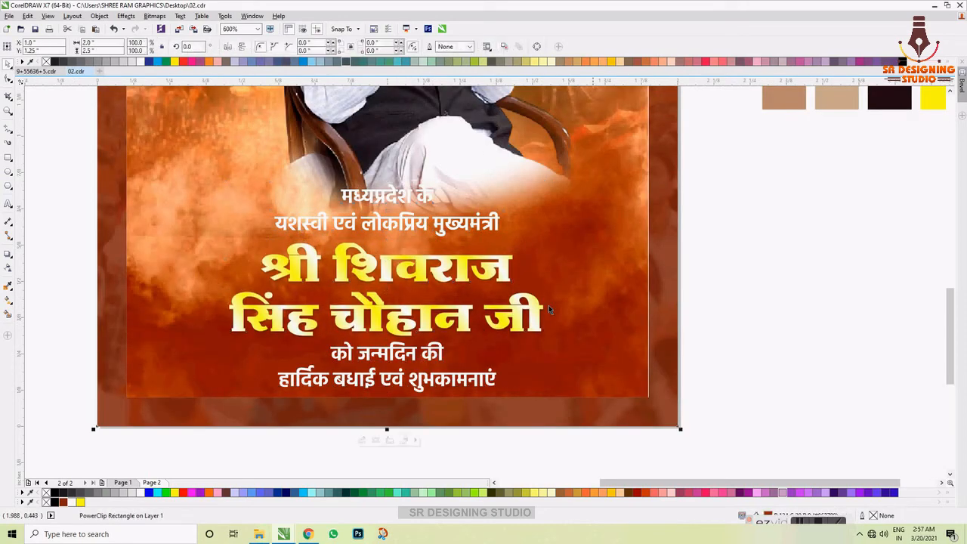
Fill the two-line title with the navy blue of the colour swatch beside the page.
scroll(487, 307, "down", 1)
left_click(662, 168)
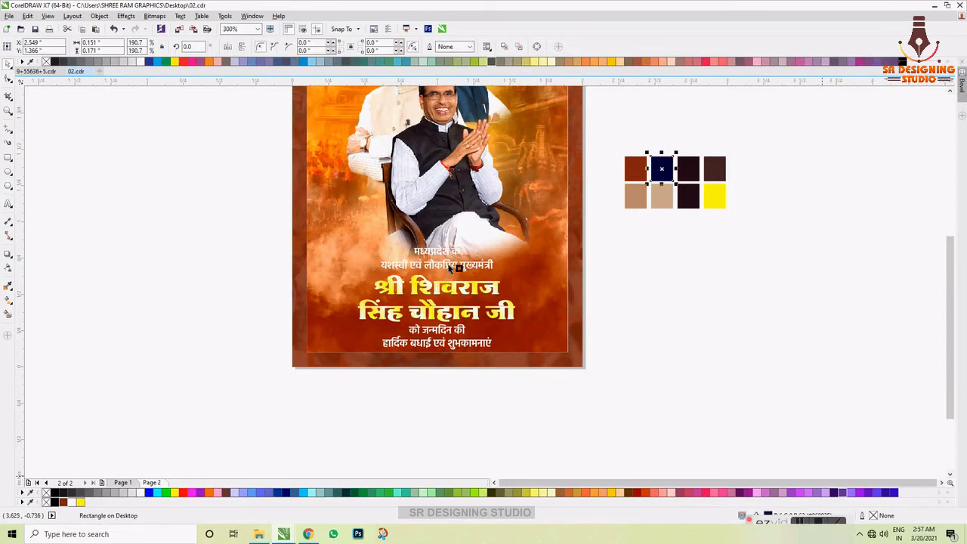
left_click_drag(452, 269, 451, 266)
scroll(451, 265, "up", 1)
left_click(451, 269)
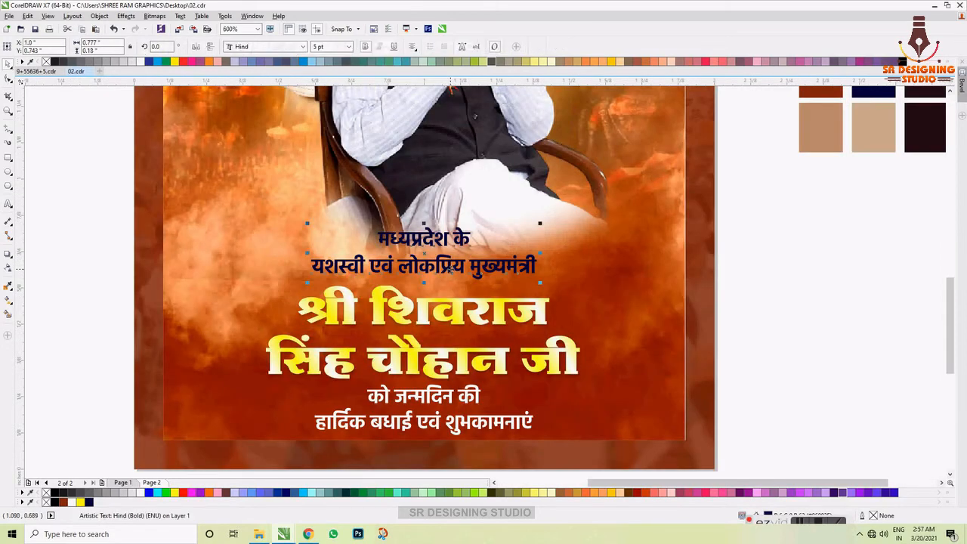
Give the navy title a white 1 pt outline behind its fill.
key("F12")
type("2")
key("Return")
key("F12")
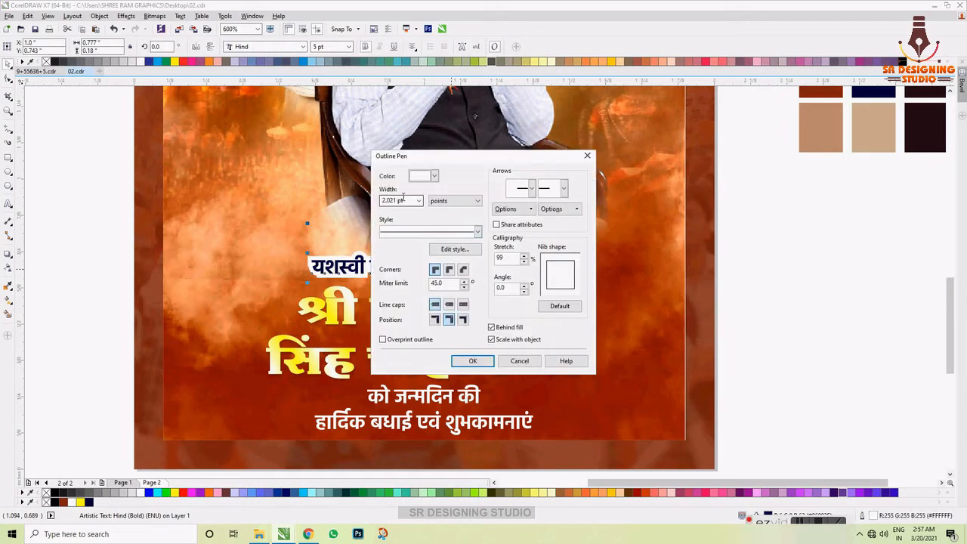
type("1")
key("Return")
Choose a thinner preset width for the title's white outline.
key("F12")
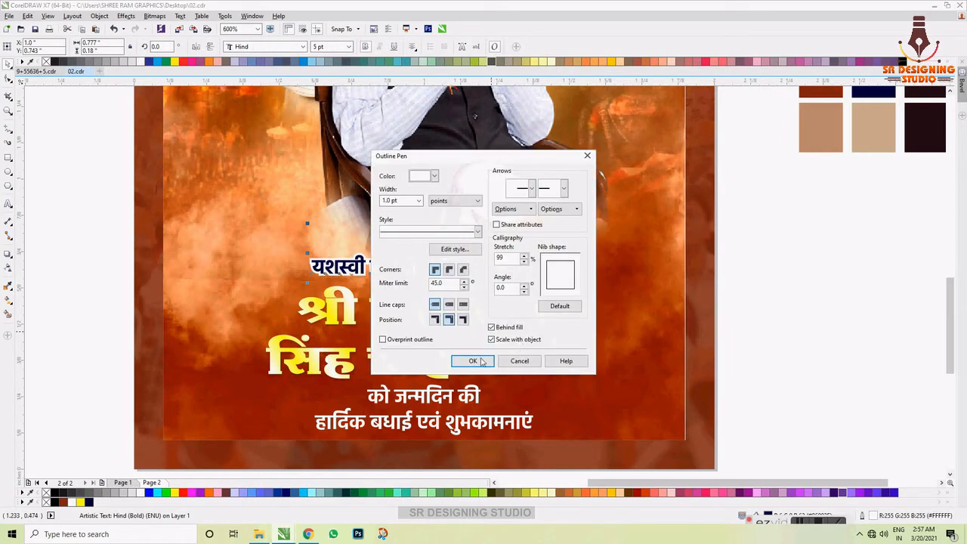
left_click(419, 201)
left_click(401, 233)
left_click(468, 361)
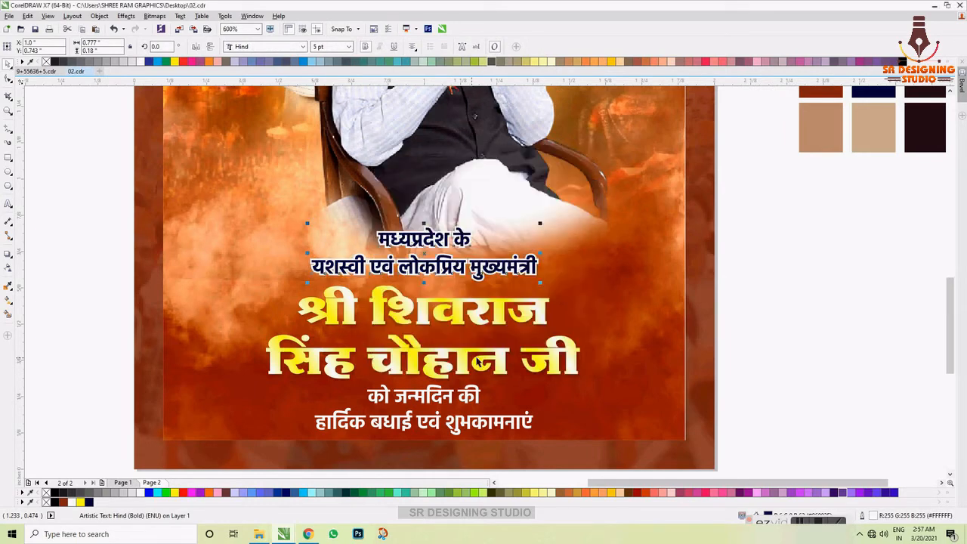
Copy the title's white outline onto the birthday greeting and fill the greeting navy blue.
left_click_drag(452, 277, 403, 400)
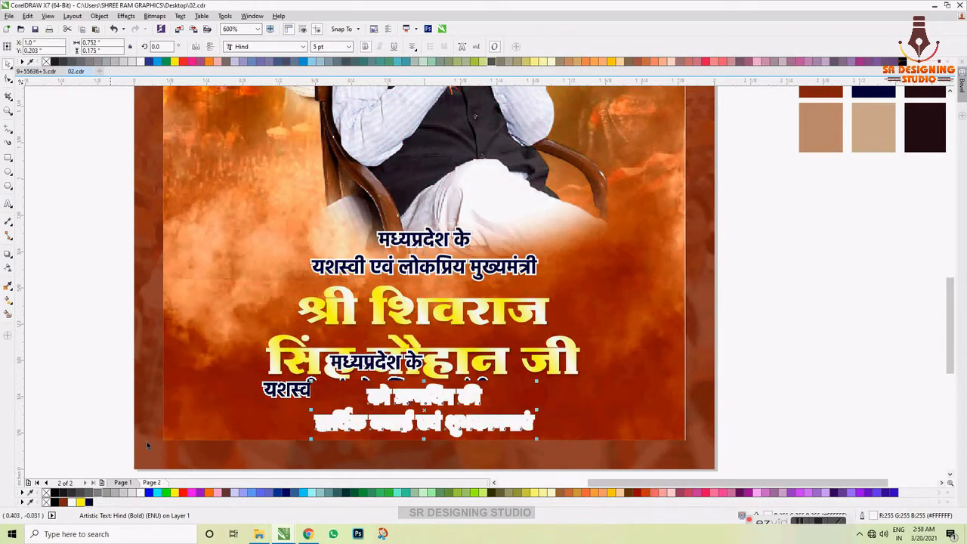
left_click(88, 502)
scroll(425, 301, "down", 1)
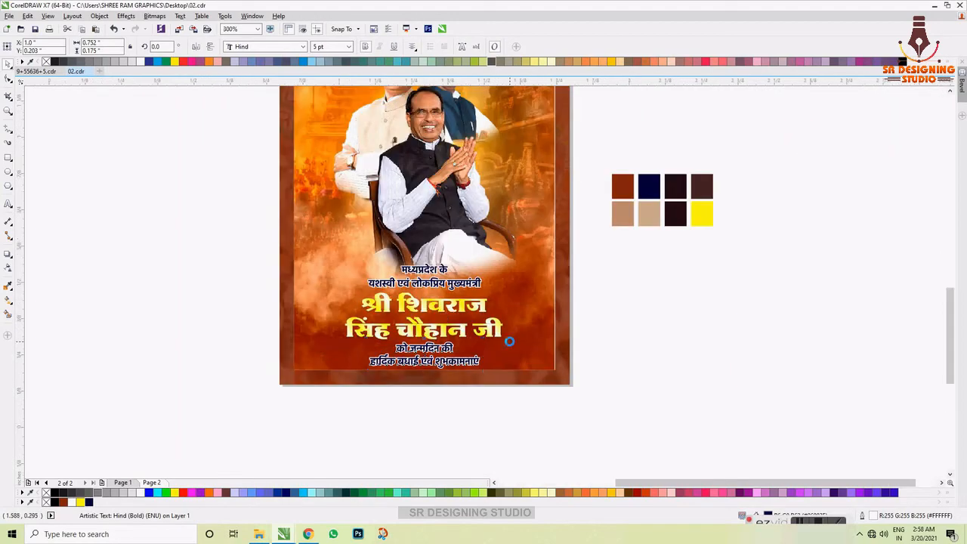
Set the drop shadow of the yellow two-line name to 40 opacity and the Normal merge mode.
scroll(510, 340, "up", 1)
scroll(491, 262, "down", 2)
left_click(574, 304)
scroll(574, 303, "up", 1)
left_click_drag(111, 155, 463, 304)
scroll(366, 232, "up", 1)
left_click(346, 273)
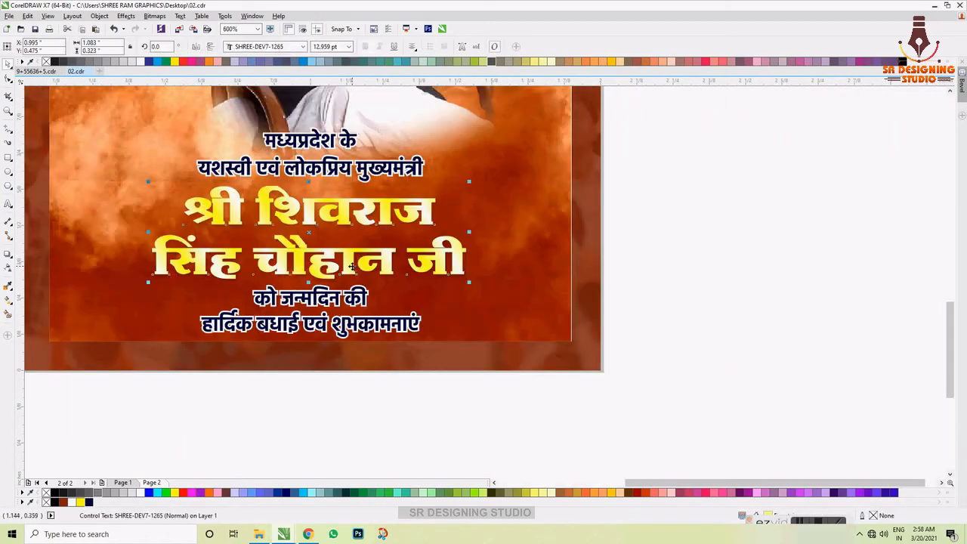
left_click(7, 257)
double_click(273, 46)
type("40")
key("Return")
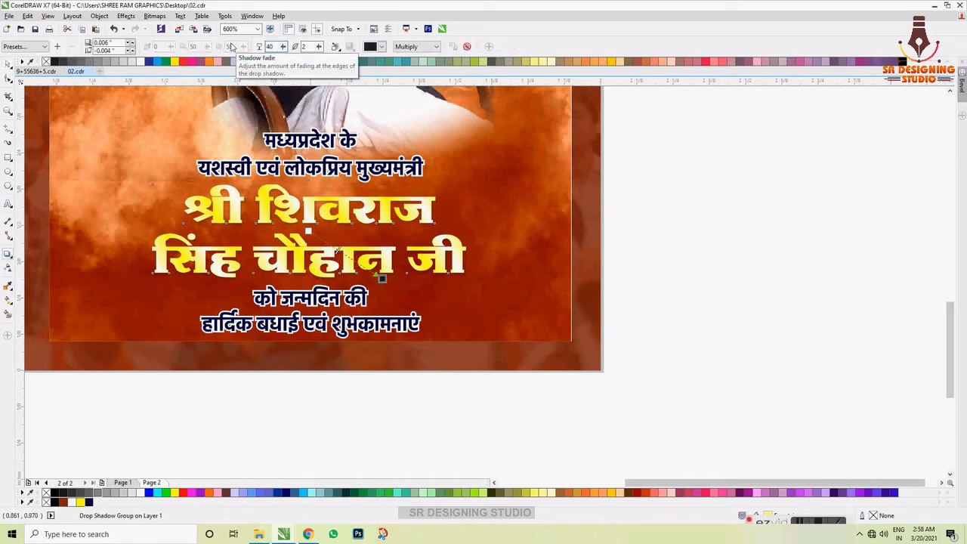
left_click(404, 48)
left_click(405, 57)
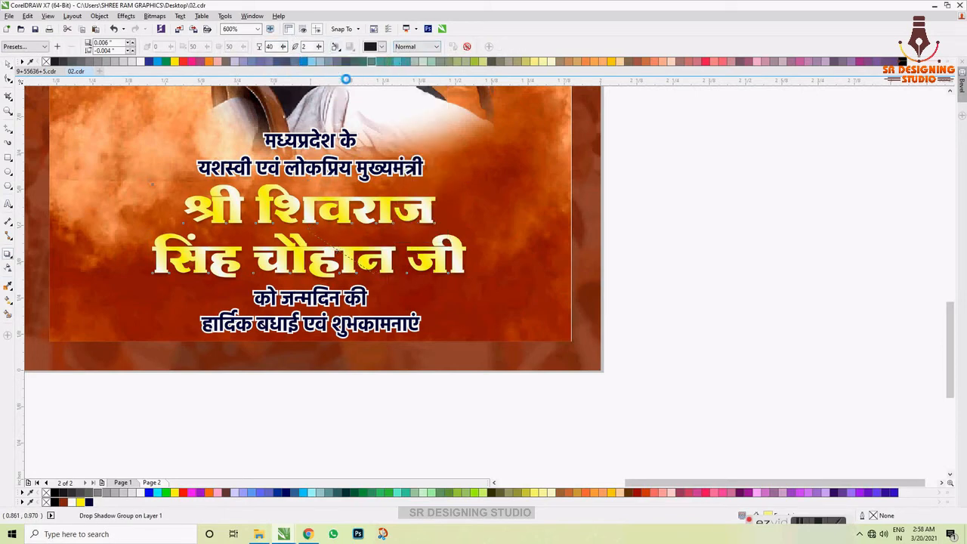
Try the Average, Middle, Outside and Inside feathering directions on the name's shadow and settle on Middle.
left_click(336, 49)
left_click(353, 93)
left_click(336, 47)
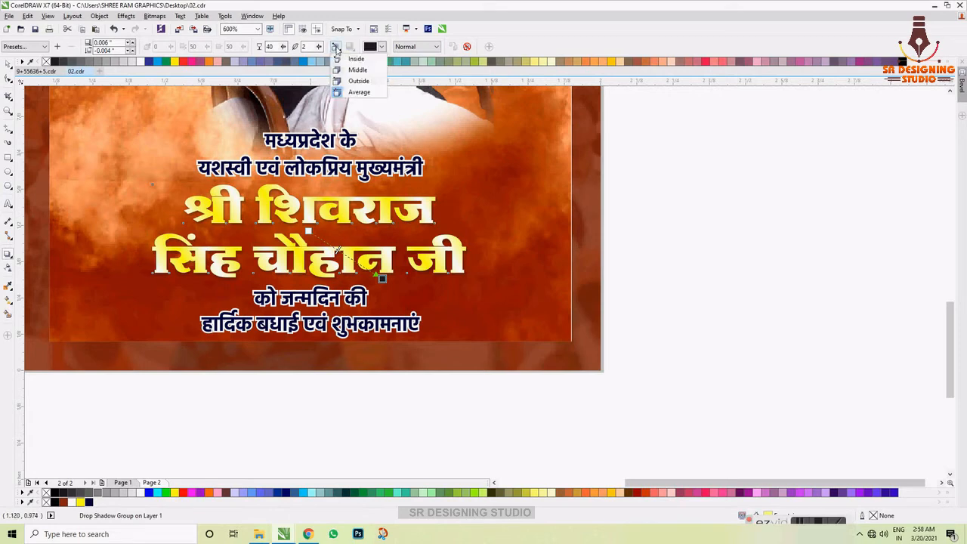
left_click(347, 71)
left_click(336, 48)
left_click(343, 77)
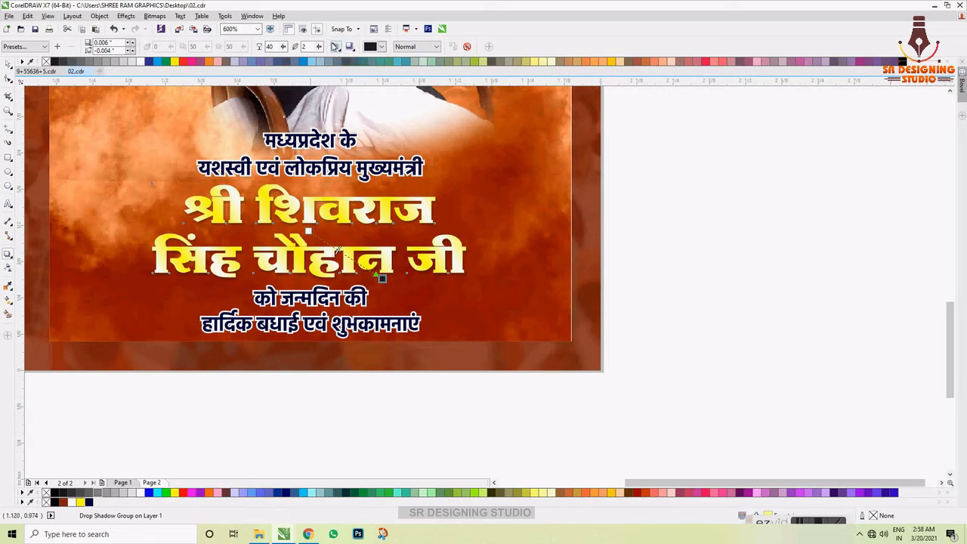
left_click(337, 47)
left_click(342, 61)
left_click(336, 47)
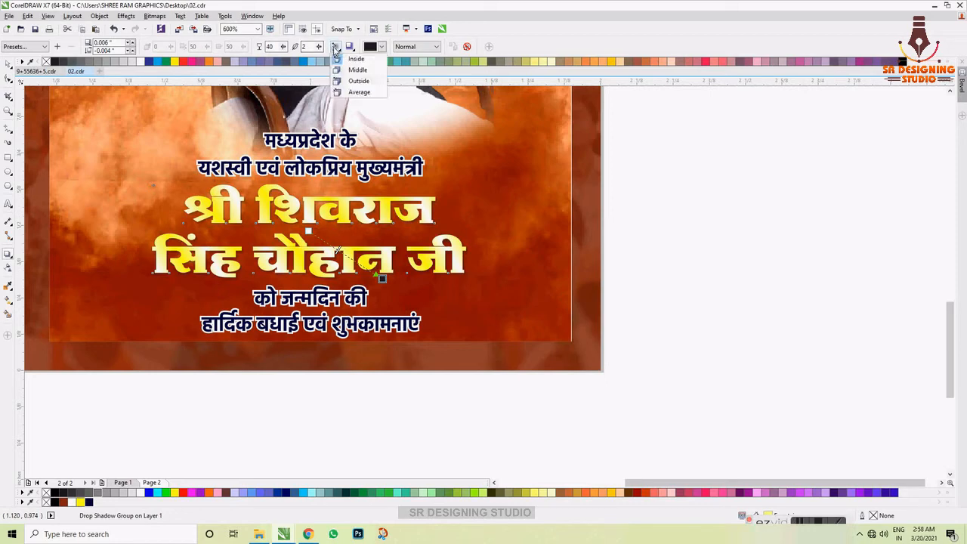
left_click(346, 73)
Choose a different feathering edge for the name's drop shadow and set its opacity to 45.
left_click(349, 47)
left_click(363, 78)
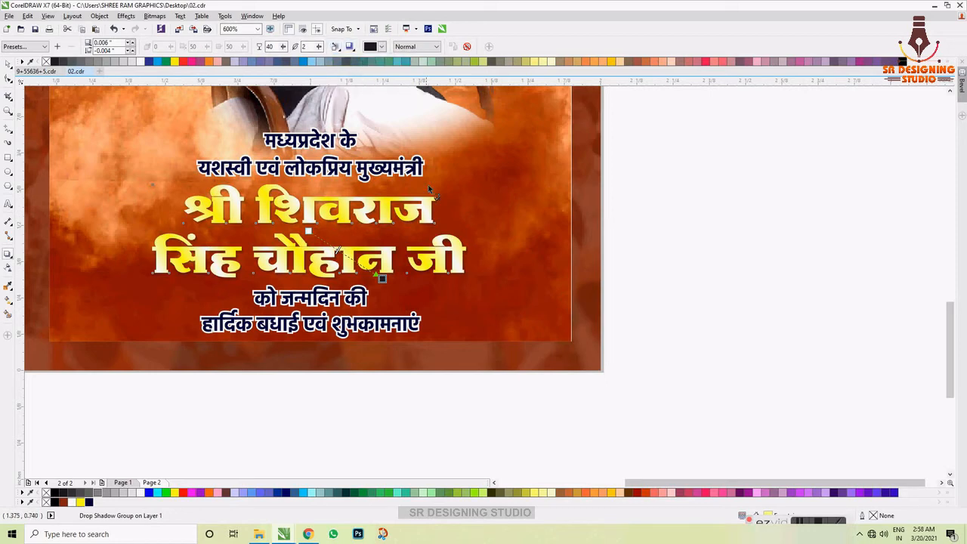
key("space")
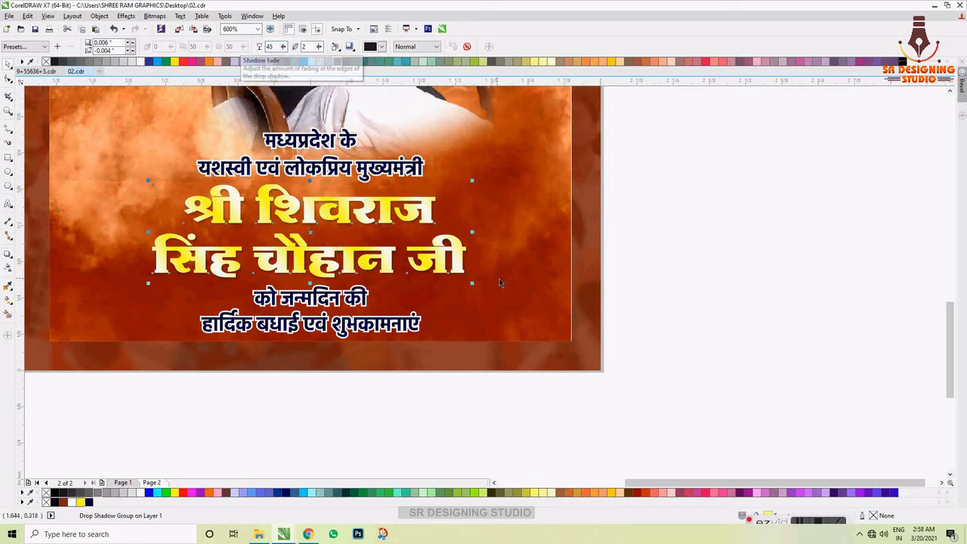
left_click(506, 280, "shift")
key("Escape")
Give the yellow name a black hairline outline.
left_click(458, 263)
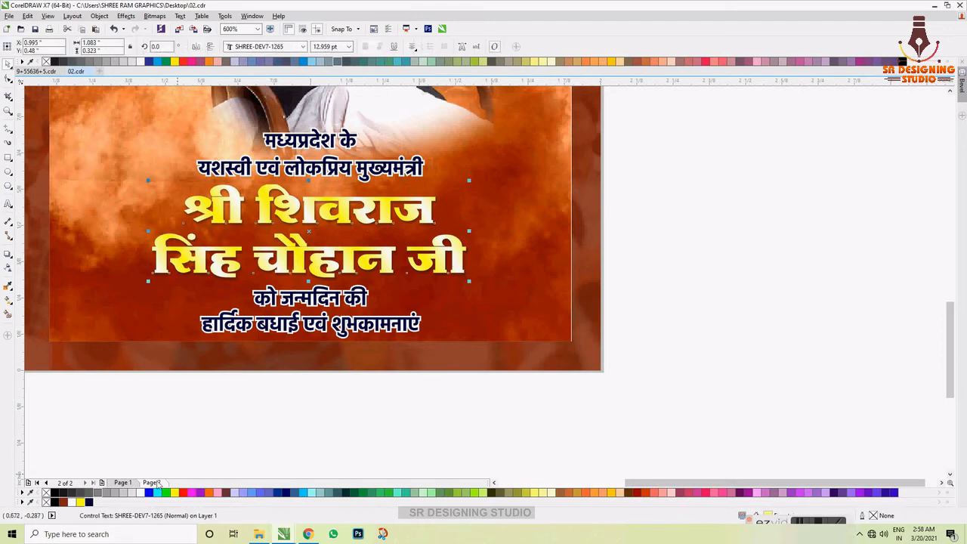
right_click(65, 504)
right_click(55, 502)
Add the dark maroon of the lower dark swatch beside the page to the document's colour palette.
scroll(305, 396, "down", 1)
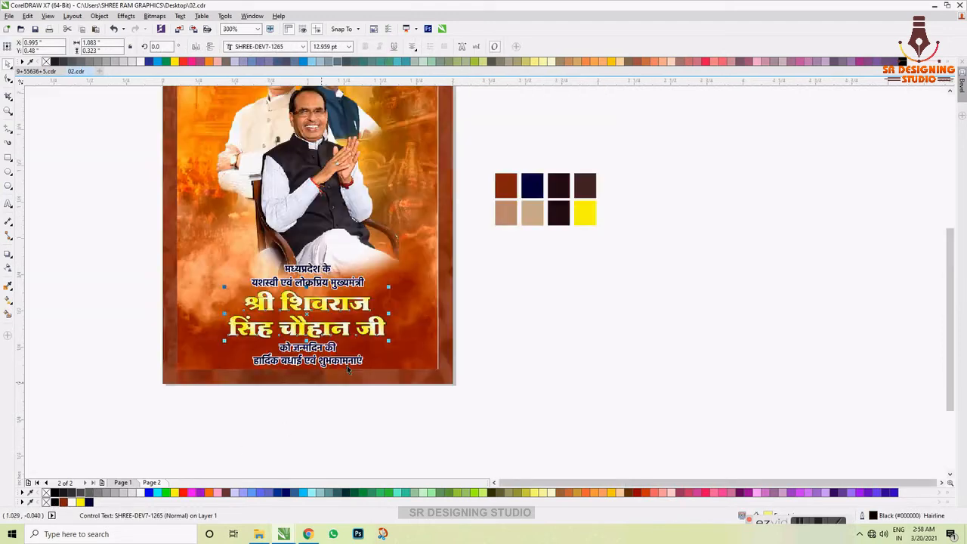
left_click(552, 219)
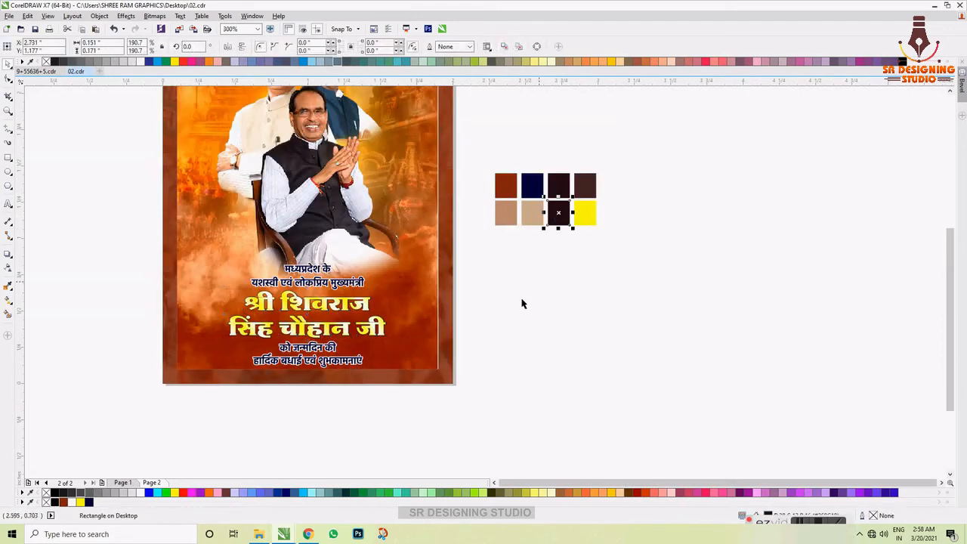
left_click(8, 287)
left_click(565, 216)
key("space")
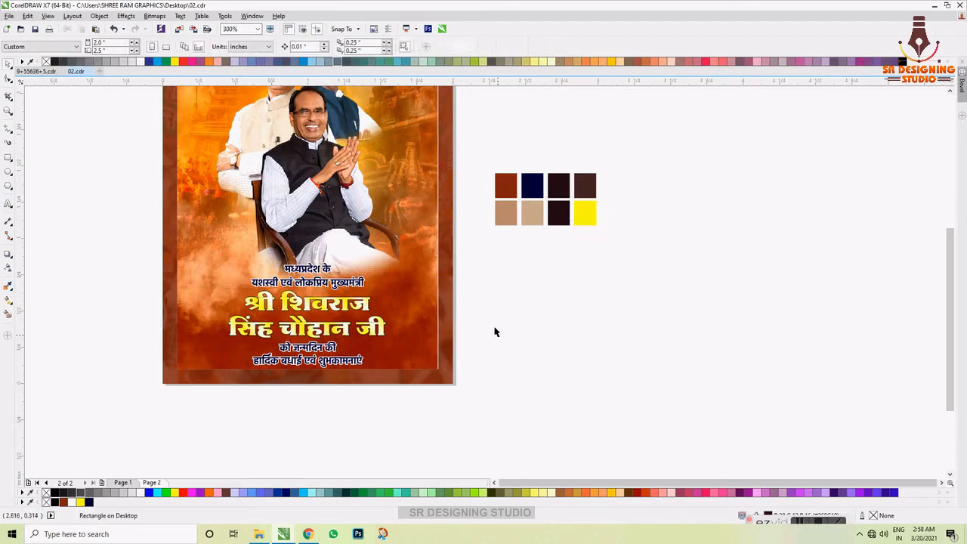
left_click(557, 217)
left_click_drag(126, 505, 123, 504)
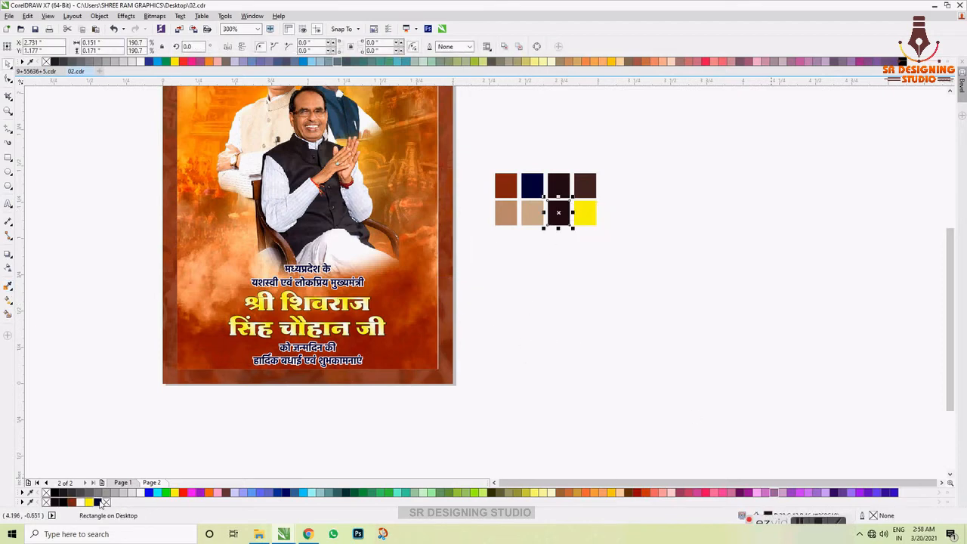
Outline the yellow name in dark maroon #260C10 with a preset width and centre it horizontally on the inner background.
left_click(260, 332)
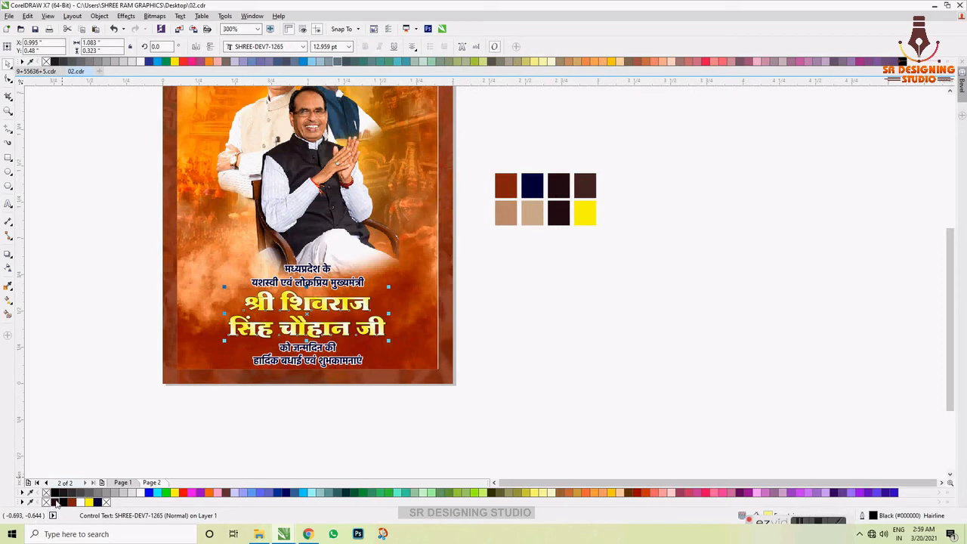
scroll(279, 361, "up", 1)
key("F12")
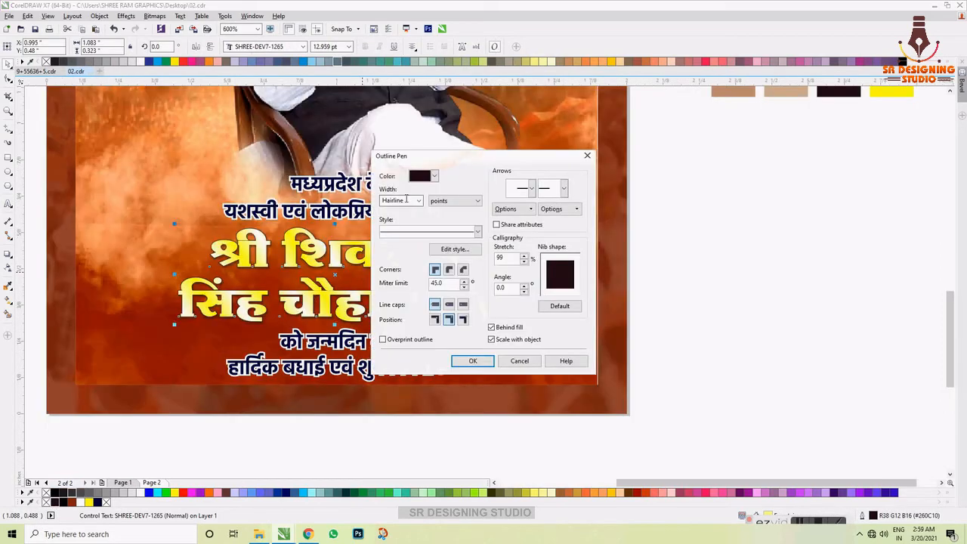
double_click(404, 201)
left_click(420, 201)
left_click(410, 231)
left_click(472, 361)
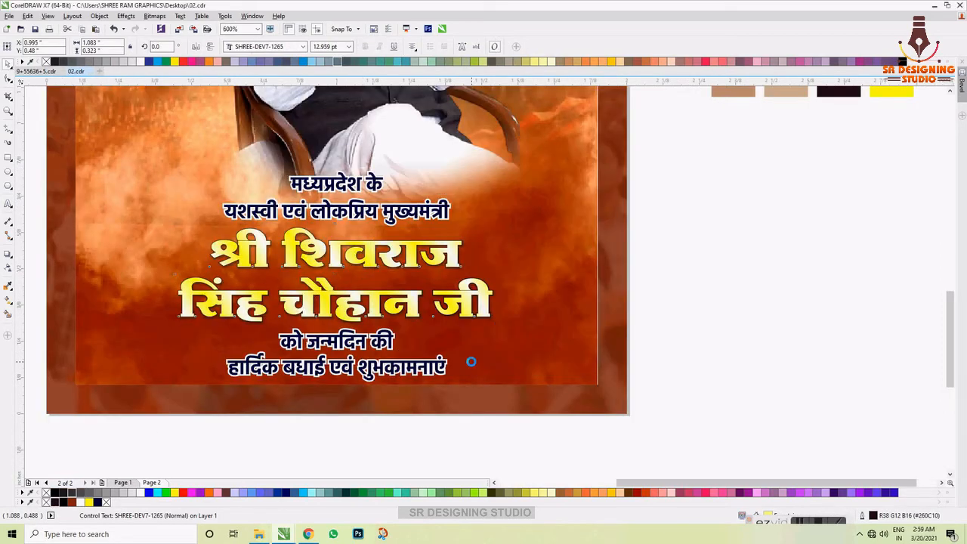
left_click(523, 332, "shift")
key("c")
left_click(696, 301)
Remove the outline from the yellow name and centre it horizontally on the inner background.
left_click(474, 310)
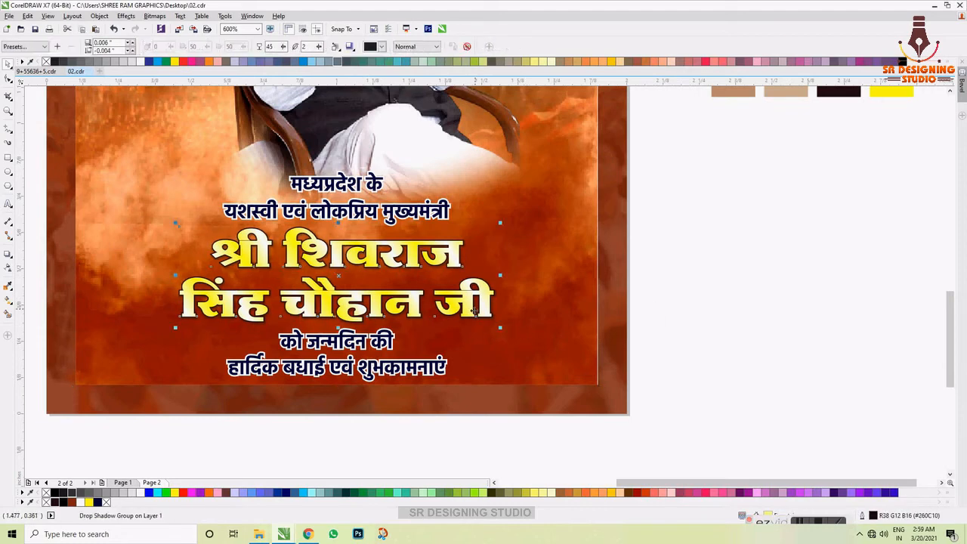
right_click(46, 492)
left_click(507, 355, "shift")
key("c")
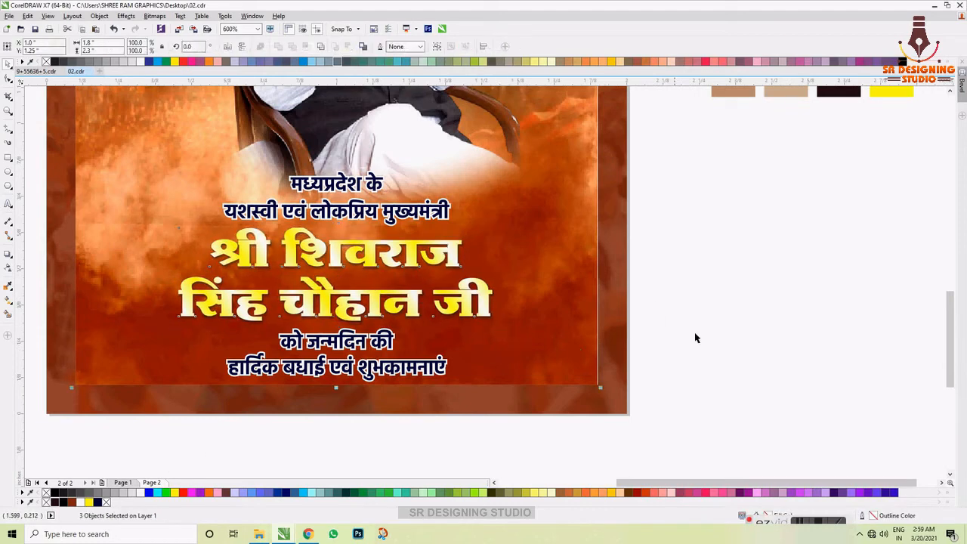
left_click(694, 333)
Delete the eight colour swatches beside the page.
key("F4")
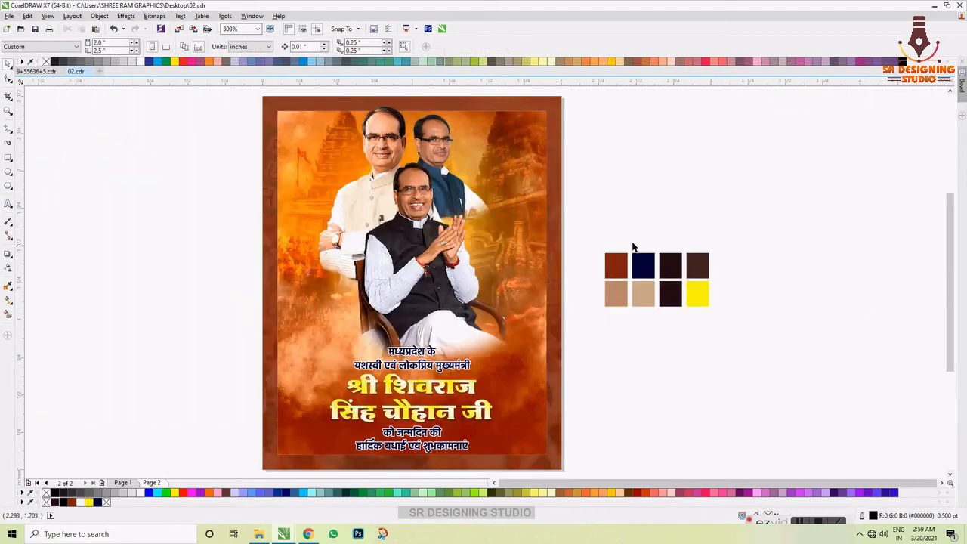
left_click_drag(786, 212, 592, 328)
key("Delete")
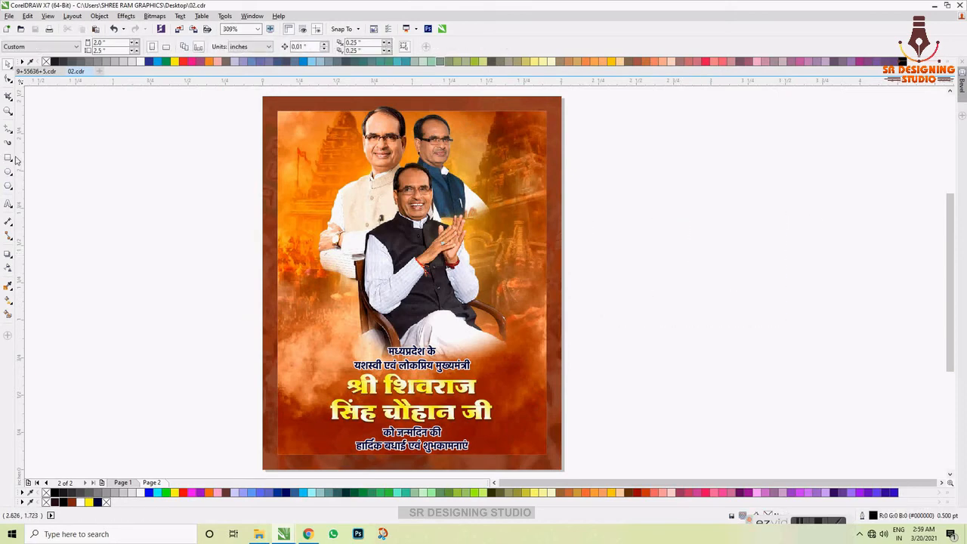
Draw a tall rectangle about 0.14 by 0.41 inches beside the page and convert it to curves.
left_click(13, 159)
scroll(697, 228, "up", 2)
left_click_drag(514, 210, 555, 330)
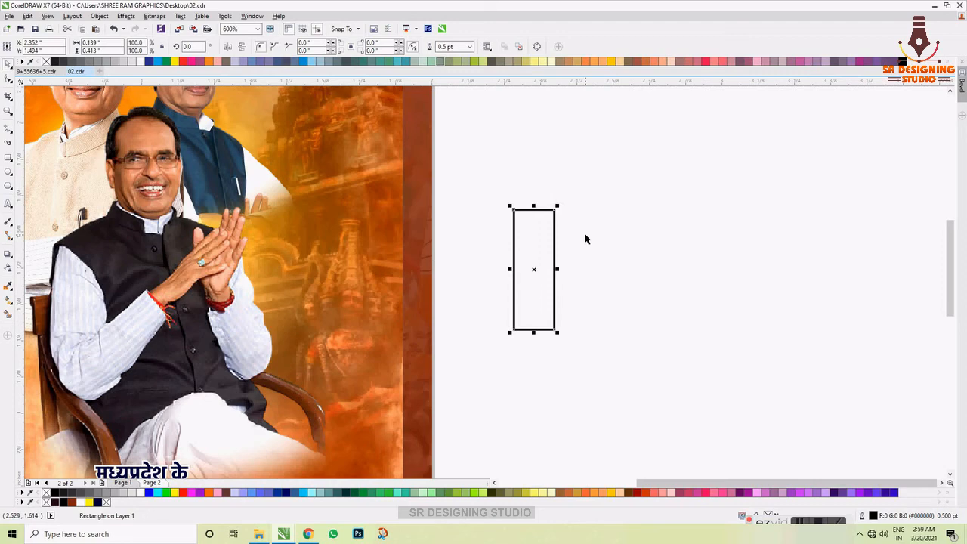
key("ctrl+q")
Halve the rectangle's width by adding midpoint nodes to its sides and deleting its two right corner nodes.
scroll(553, 228, "up", 1)
left_click(8, 78)
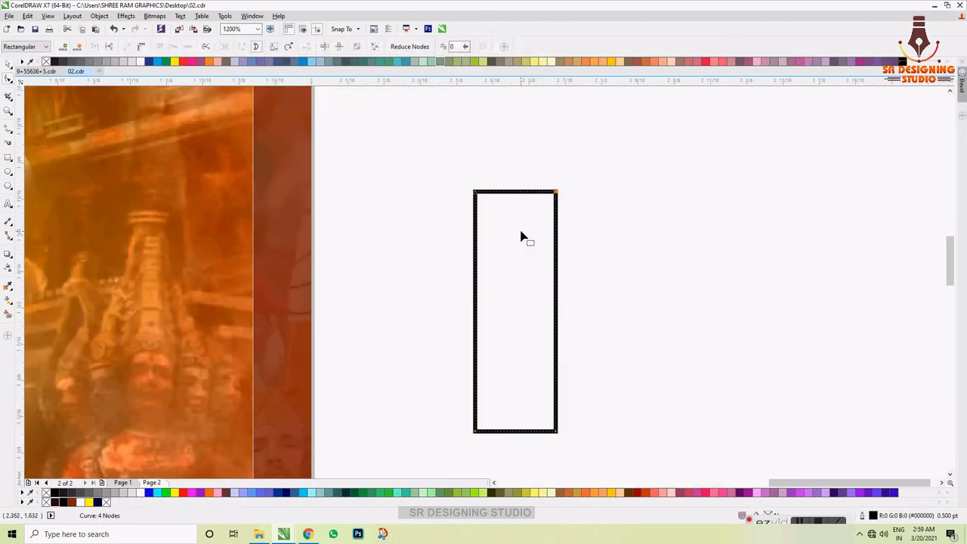
left_click_drag(556, 432, 534, 447)
key("plus")
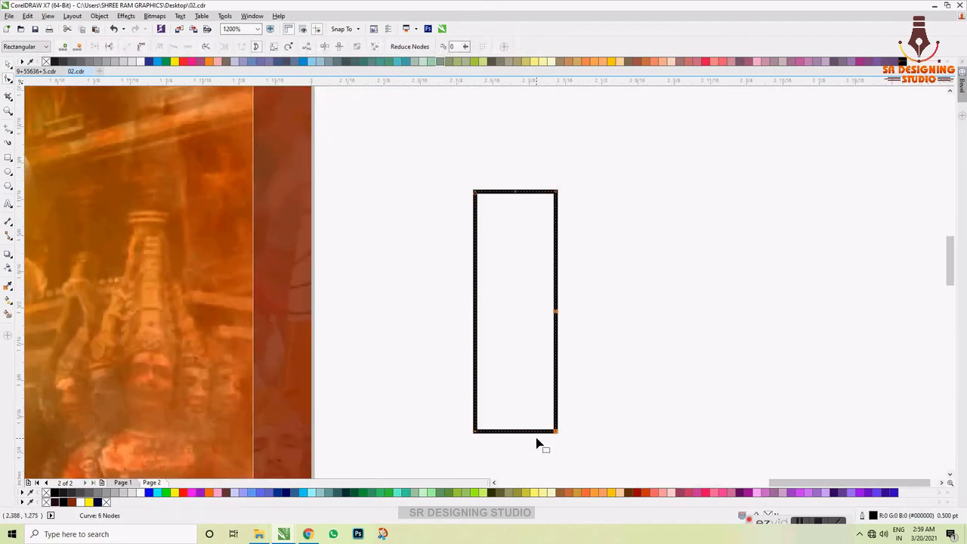
left_click_drag(462, 447, 499, 420)
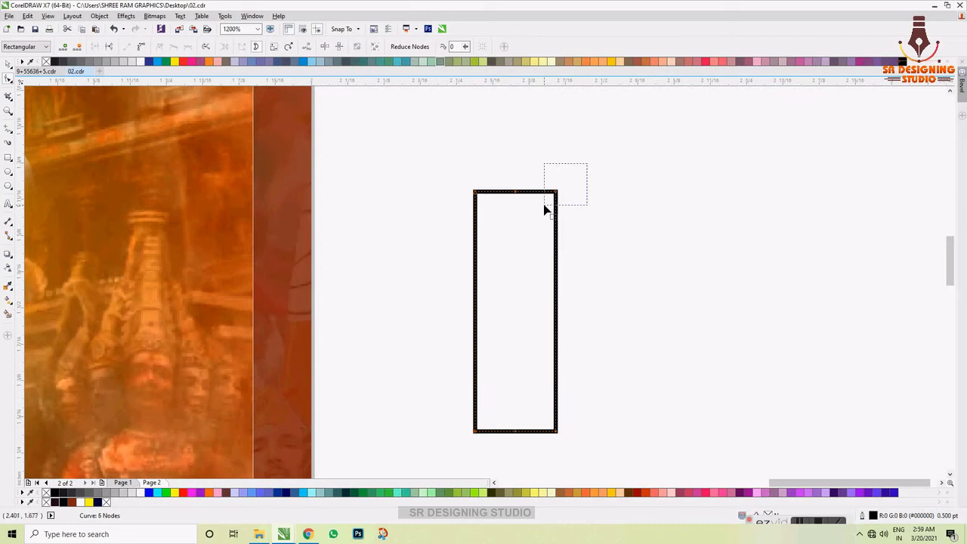
left_click_drag(545, 209, 545, 210)
key("Delete")
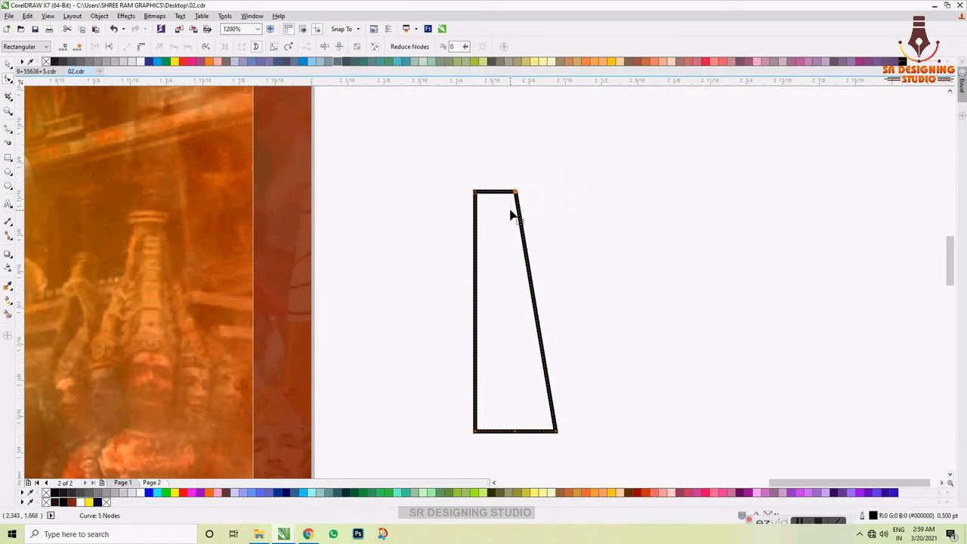
left_click_drag(602, 402, 552, 457)
key("Delete")
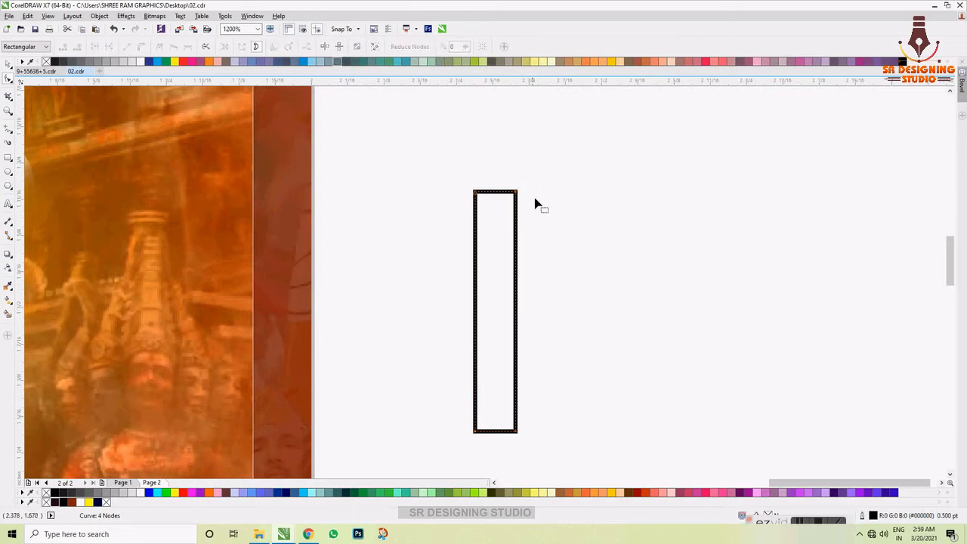
Break the narrow rectangle at its top-right corner and delete that corner's nodes to leave an open L-shaped line.
left_click(110, 46)
left_click(602, 278)
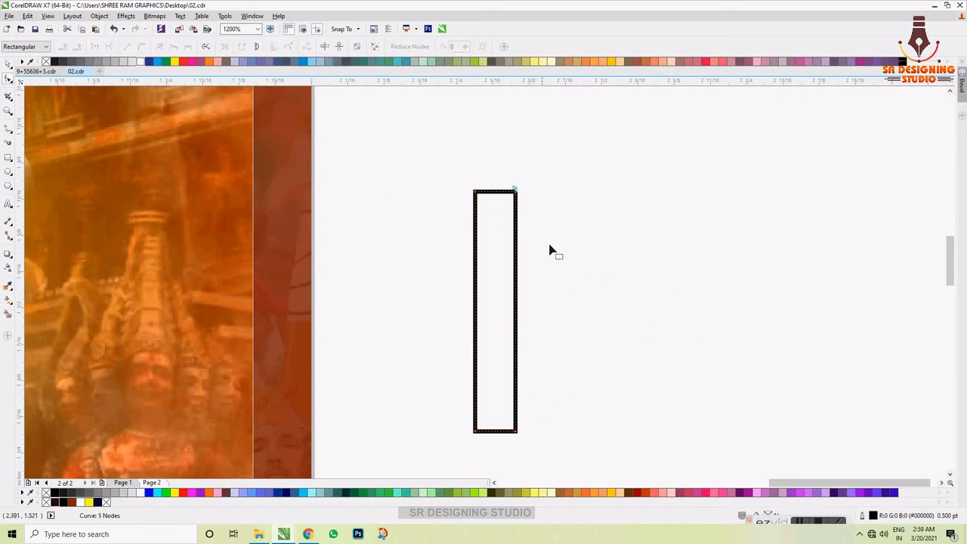
left_click_drag(546, 159, 494, 217)
key("Delete")
key("space")
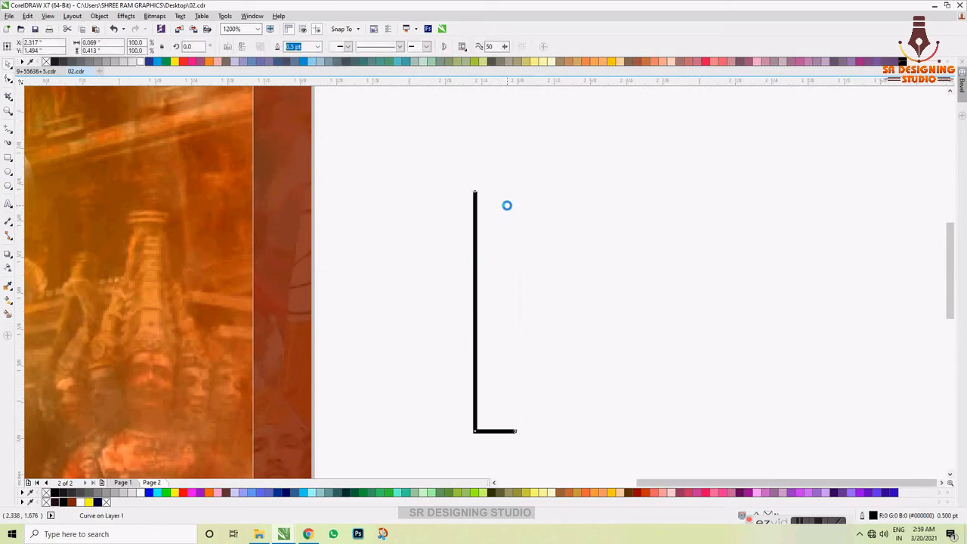
Make a vertically mirrored copy of the L-shaped line below it and move the copy to the original's right.
left_click_drag(488, 170, 493, 426)
right_click(492, 425)
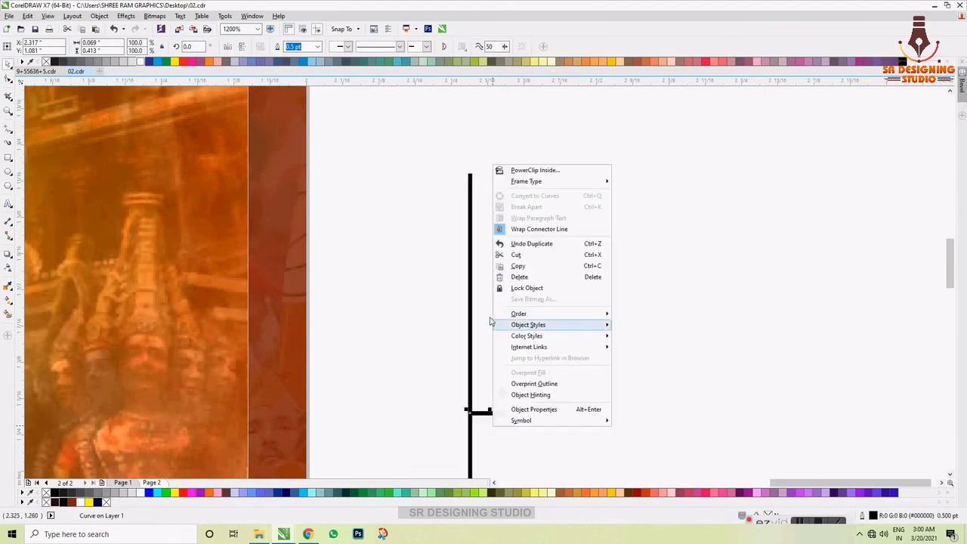
scroll(489, 318, "down", 1)
left_click(703, 295)
scroll(515, 344, "down", 1)
scroll(512, 392, "up", 1)
left_click_drag(480, 360, 534, 313)
scroll(529, 323, "up", 2)
left_click(428, 301)
scroll(483, 261, "down", 2)
scroll(484, 260, "up", 1)
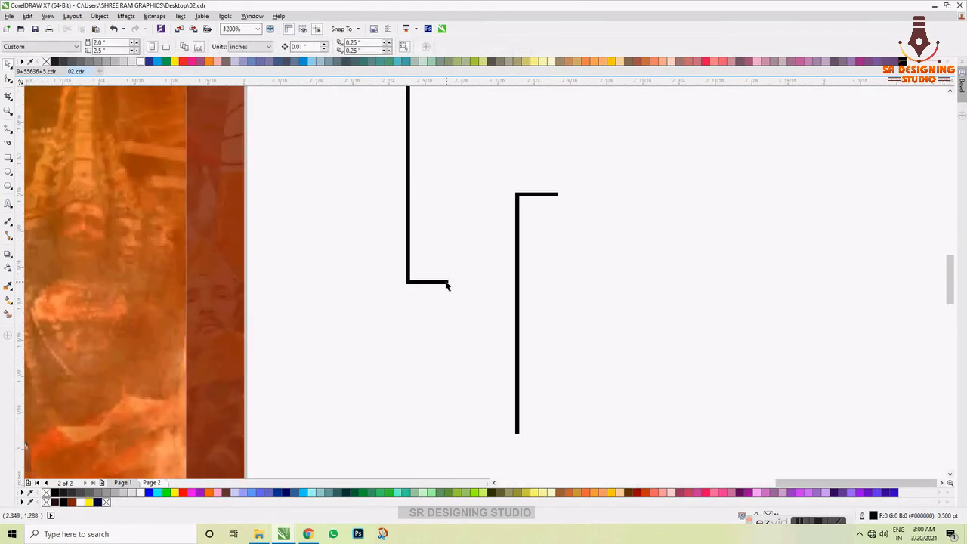
Mirror the copied L-shaped line horizontally and place its short arm over the original's short arm.
left_click_drag(447, 283, 489, 240)
left_click(542, 204)
left_click(518, 197)
left_click(241, 48)
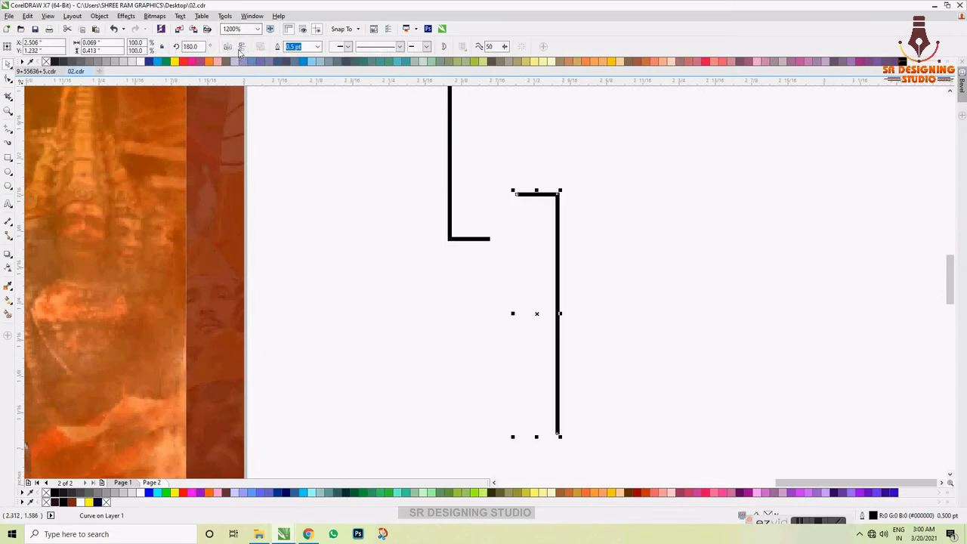
left_click_drag(553, 197, 479, 238)
left_click(414, 244)
scroll(483, 260, "down", 1)
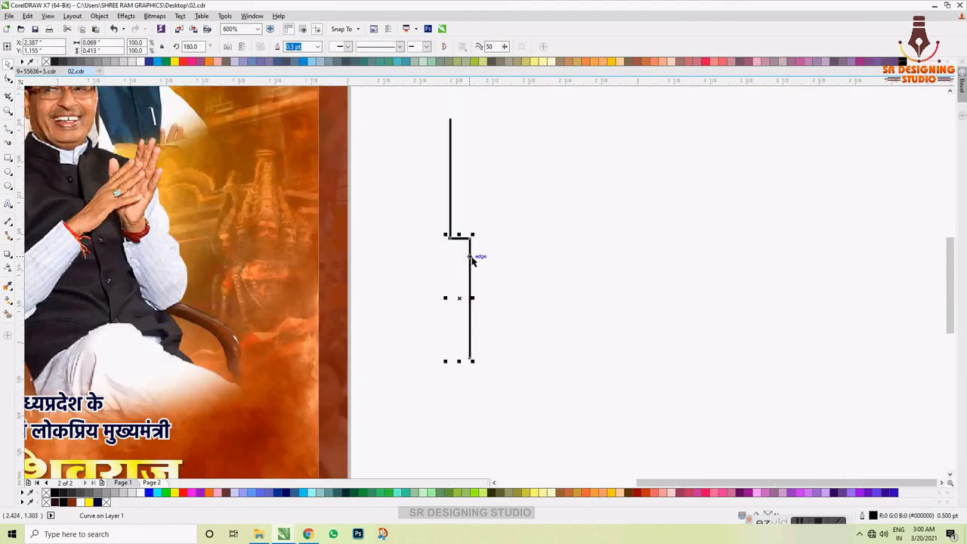
Set the copied L-shaped line's rotation to 90 degrees and move its corner to the end of the original's short arm.
key("Escape")
left_click(469, 247)
type("0")
key("Return")
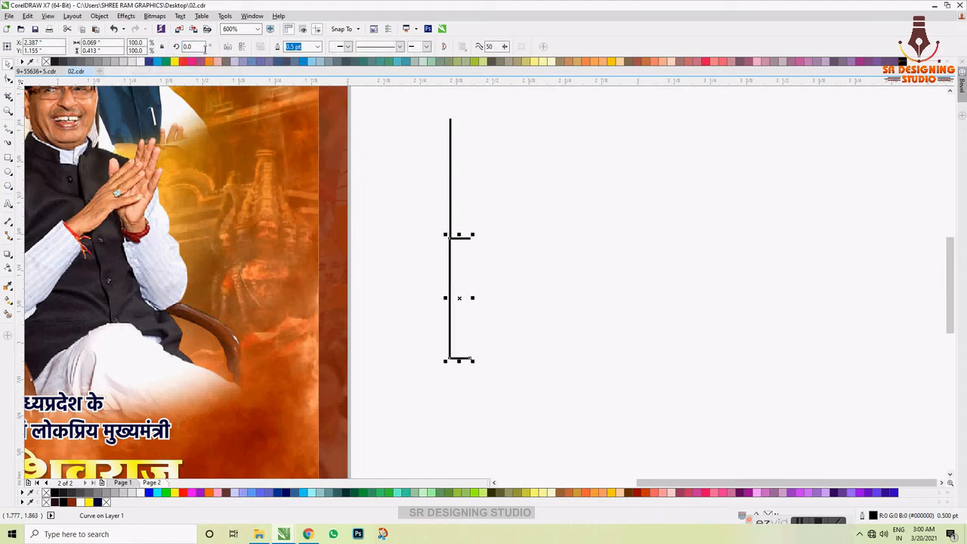
type("90")
key("Return")
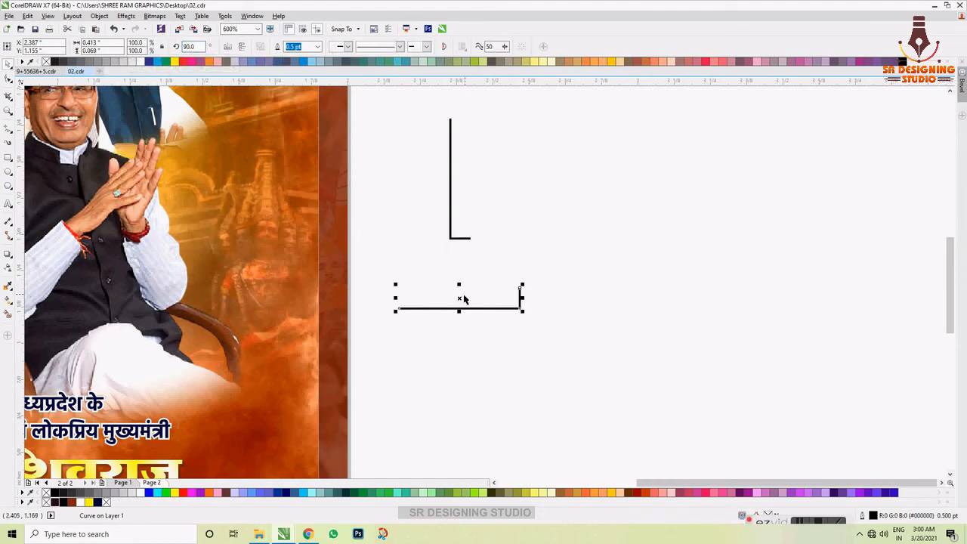
left_click_drag(463, 299, 414, 230)
scroll(439, 224, "up", 1)
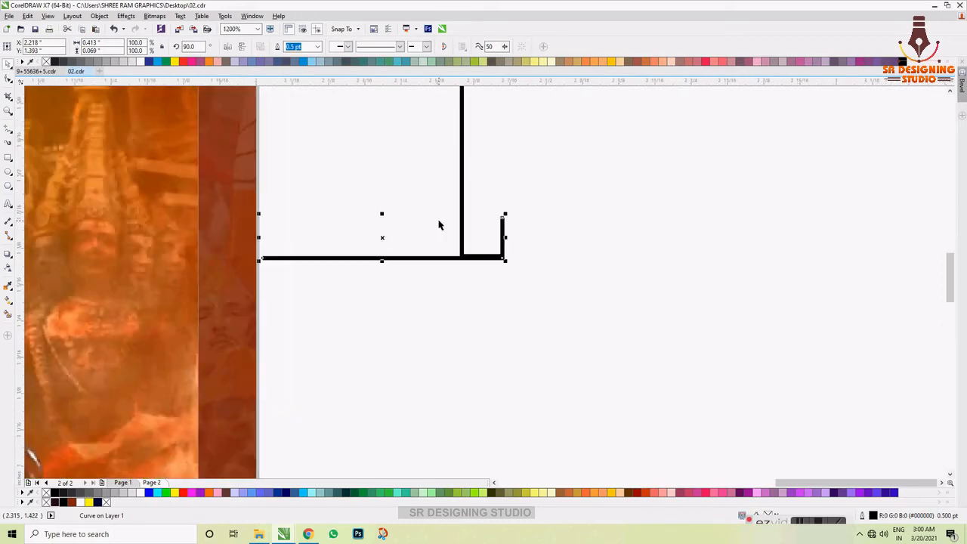
Mirror the rotated L-shaped line vertically and move its short arm's end onto the other L-shaped line's end to close a small square.
left_click(239, 44)
left_click(591, 213)
scroll(505, 253, "up", 1)
left_click_drag(502, 253, 503, 243)
left_click(567, 253)
left_click(501, 209)
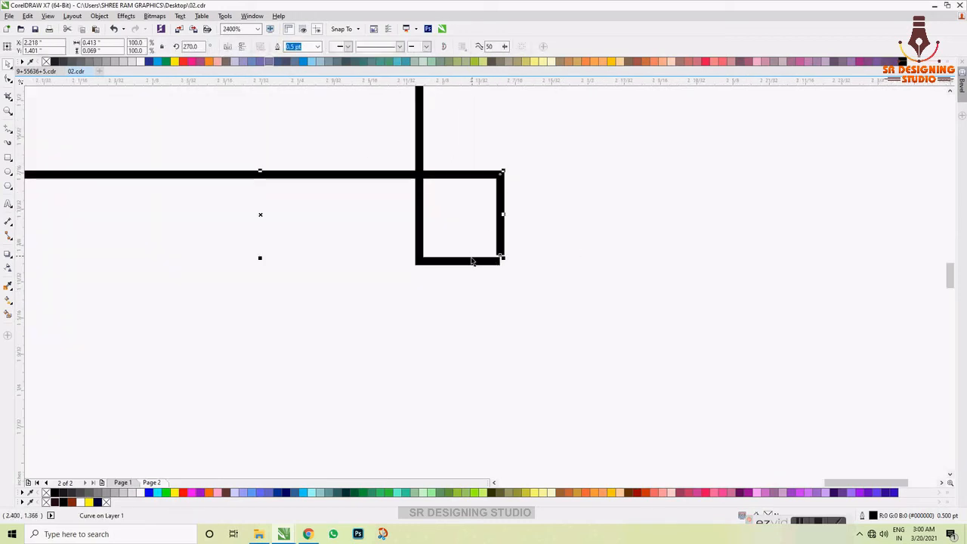
left_click(470, 261, "shift")
left_click(499, 199)
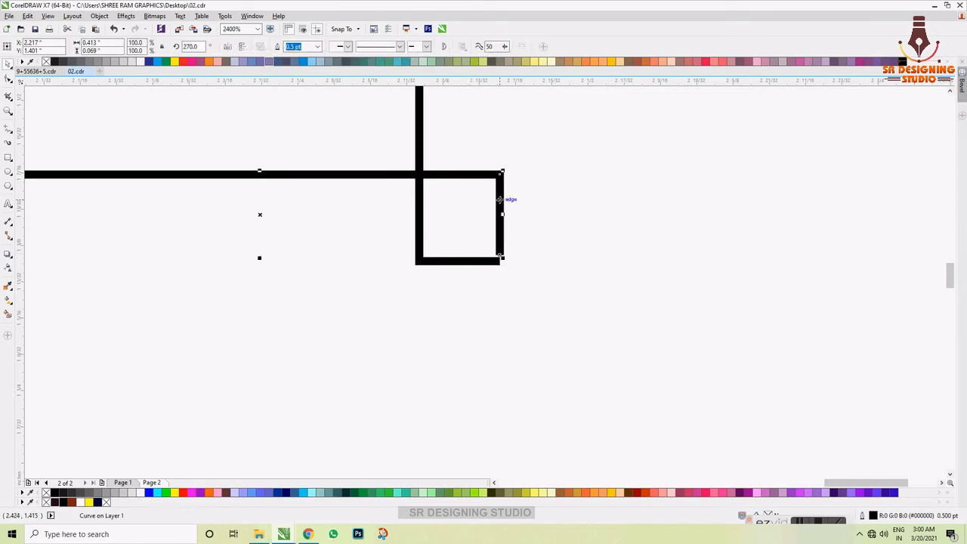
left_click(558, 155)
left_click_drag(502, 211, 499, 216)
left_click(546, 213)
Combine the two L-shaped lines into one curve and move it down beside the lower part of the poster.
scroll(531, 208, "down", 5)
left_click_drag(587, 112, 457, 239)
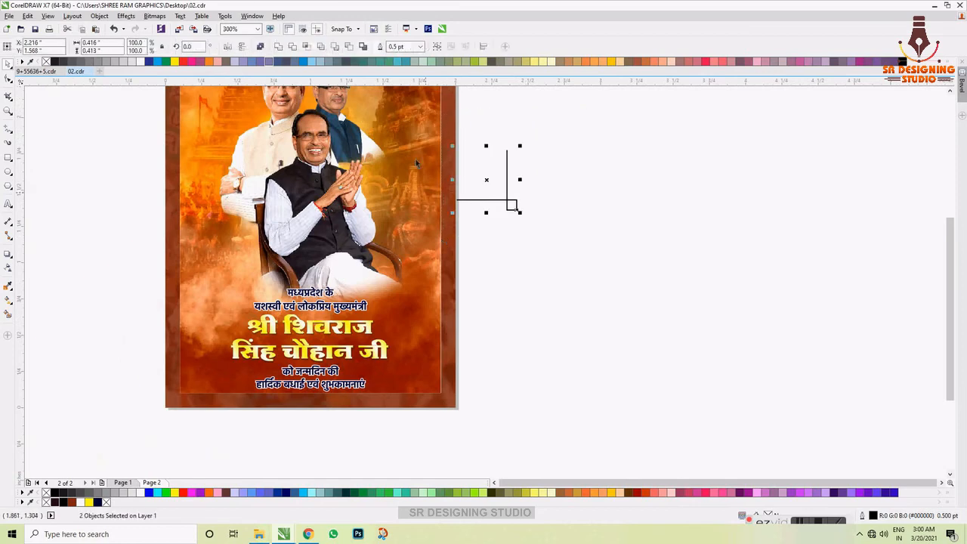
left_click(285, 47)
left_click_drag(518, 214, 540, 321)
Join the two open end nodes of the combined curve at the small square's bottom-right corner.
scroll(537, 317, "up", 5)
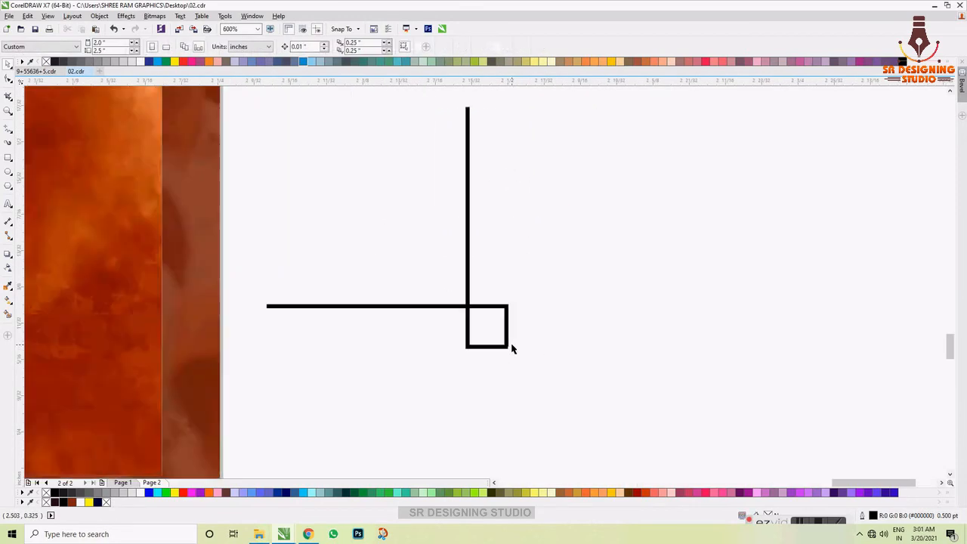
left_click(8, 79)
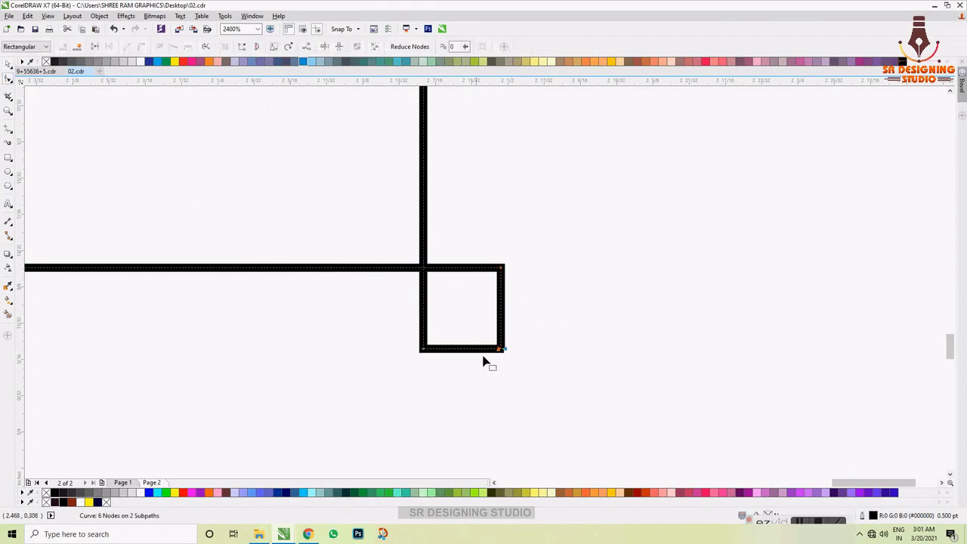
key("space")
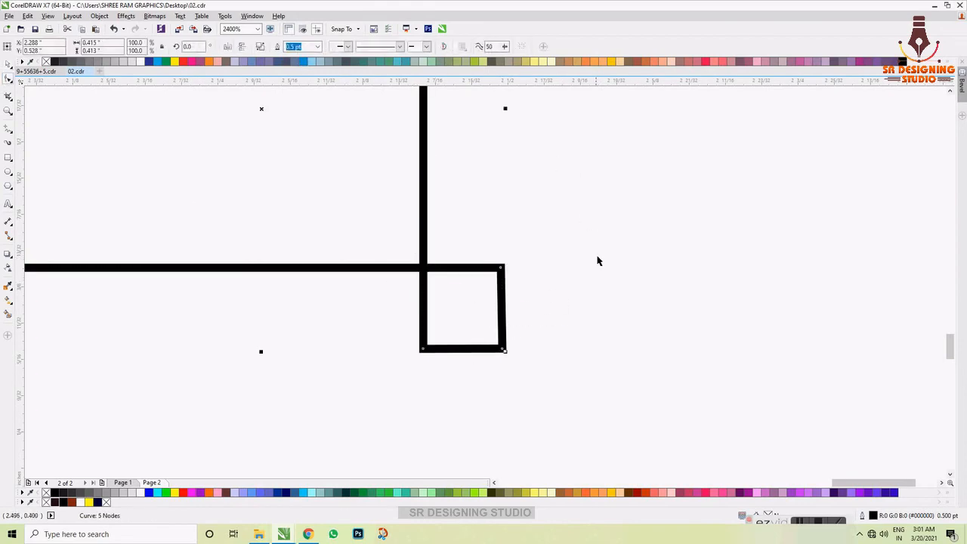
Scale the corner ornament to about 0.267 by 0.266 inches and place it near the poster's bottom-right corner.
scroll(546, 265, "down", 4)
left_click(517, 264)
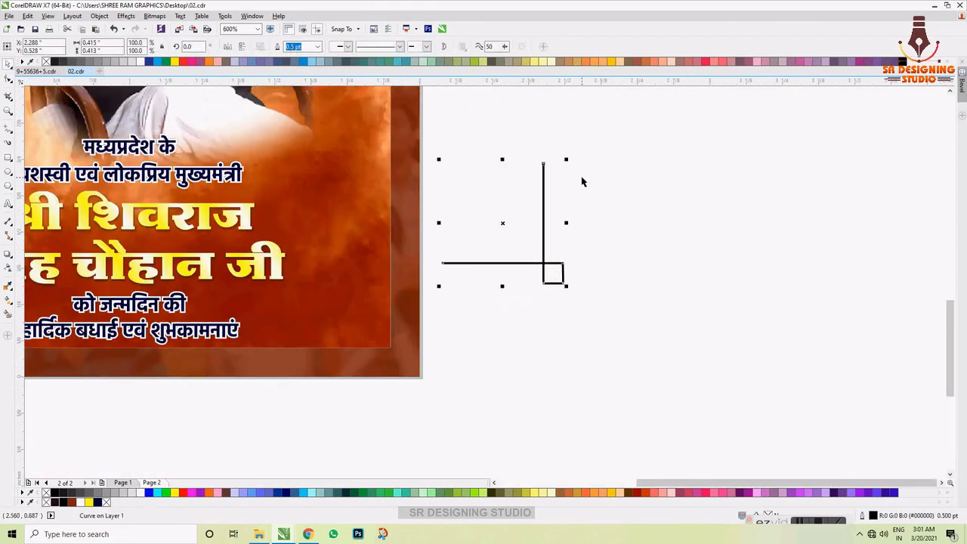
left_click_drag(566, 160, 515, 213)
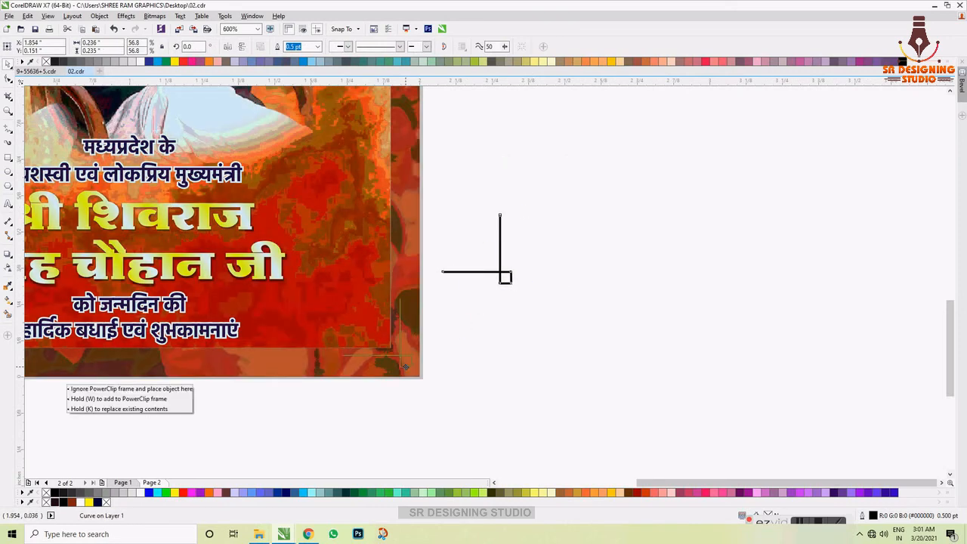
left_click_drag(507, 284, 409, 364)
scroll(394, 393, "up", 2)
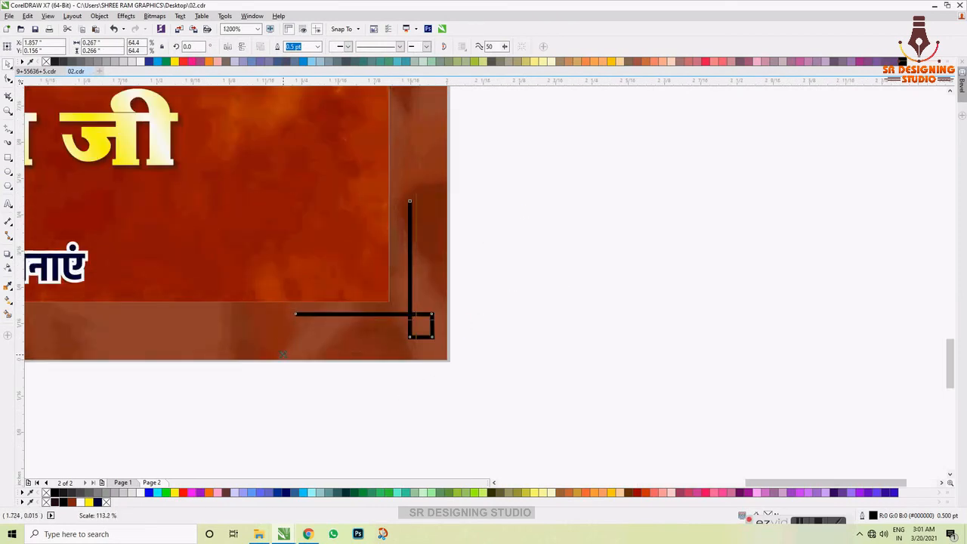
scroll(483, 328, "down", 4)
Align the corner ornament to the background's bottom-right corner and nudge it slightly inward from both edges.
left_click(413, 334, "shift")
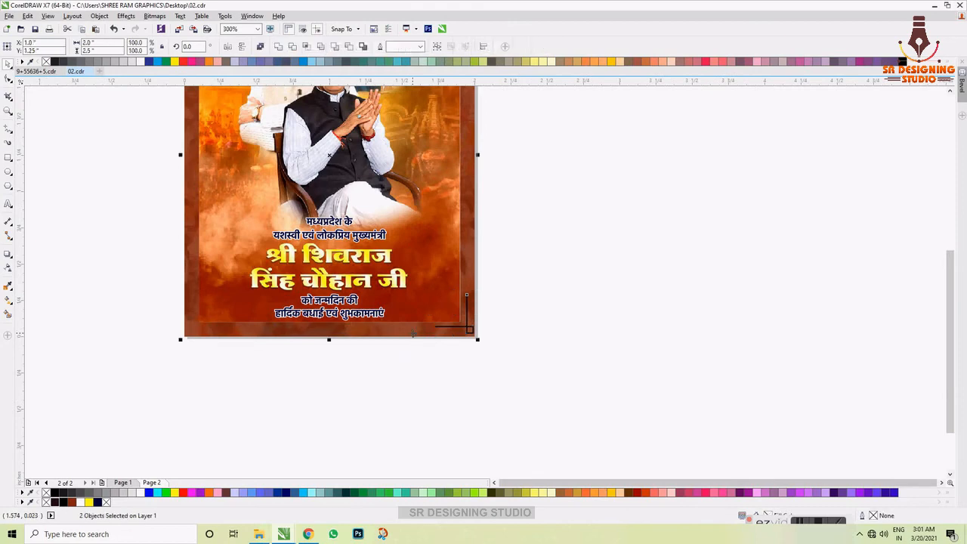
scroll(466, 333, "up", 6)
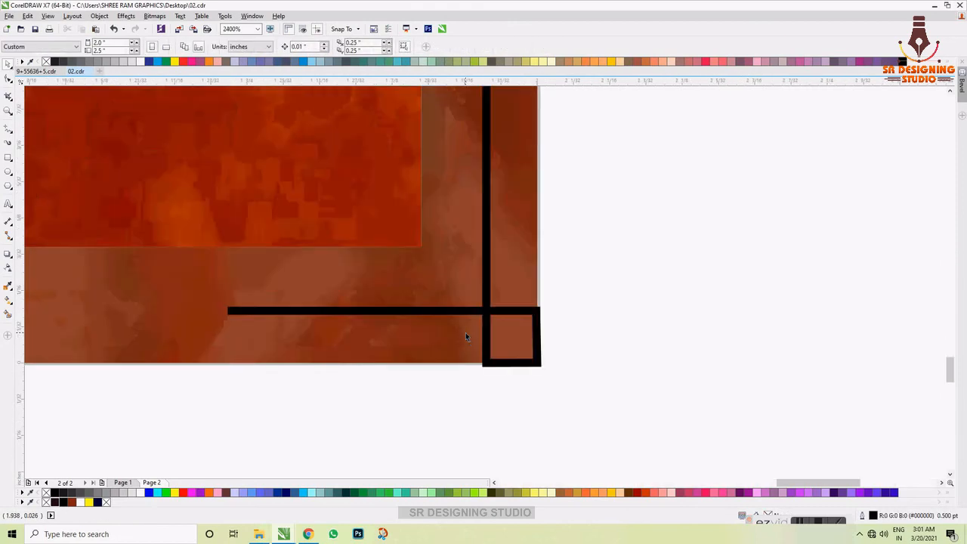
left_click(497, 309)
key("Up")
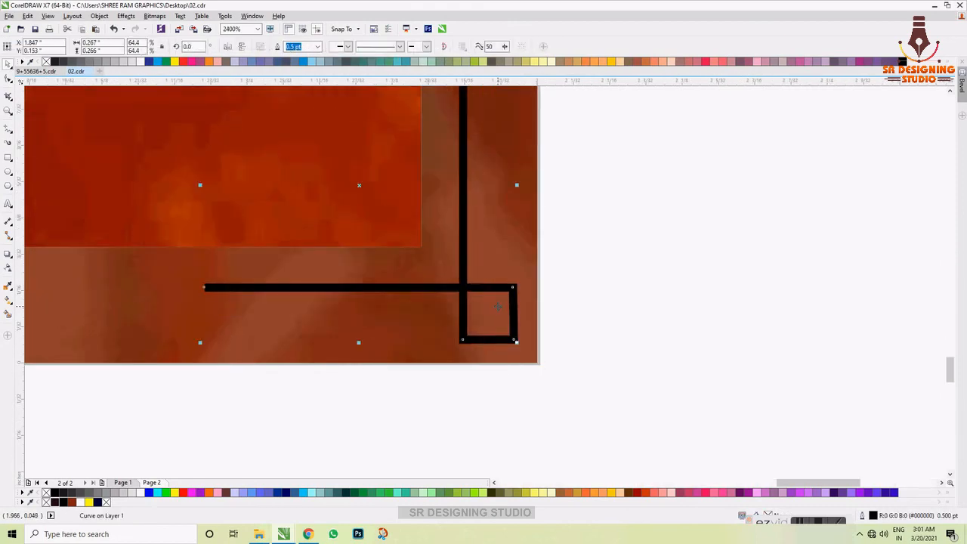
Set the corner ornament's outline colour to yellow.
left_click(961, 85)
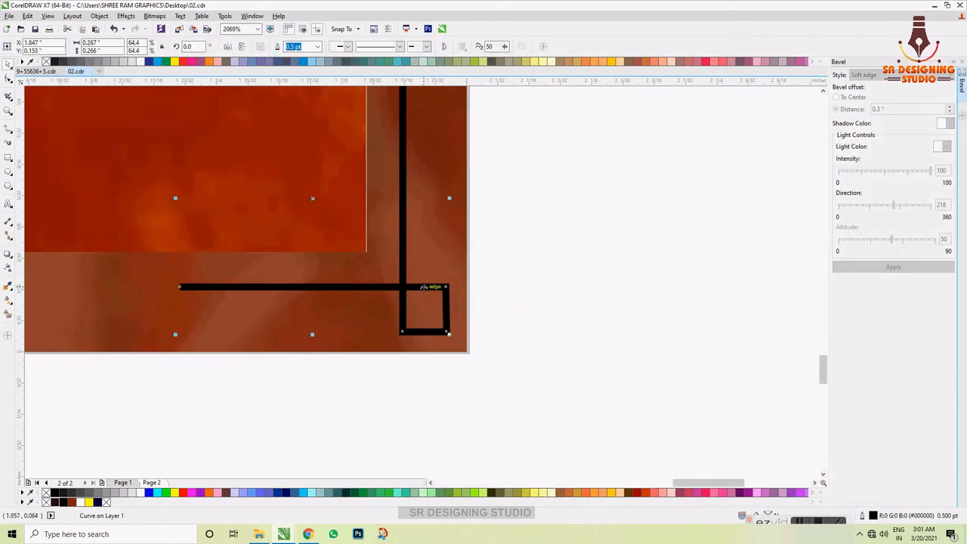
left_click(962, 65)
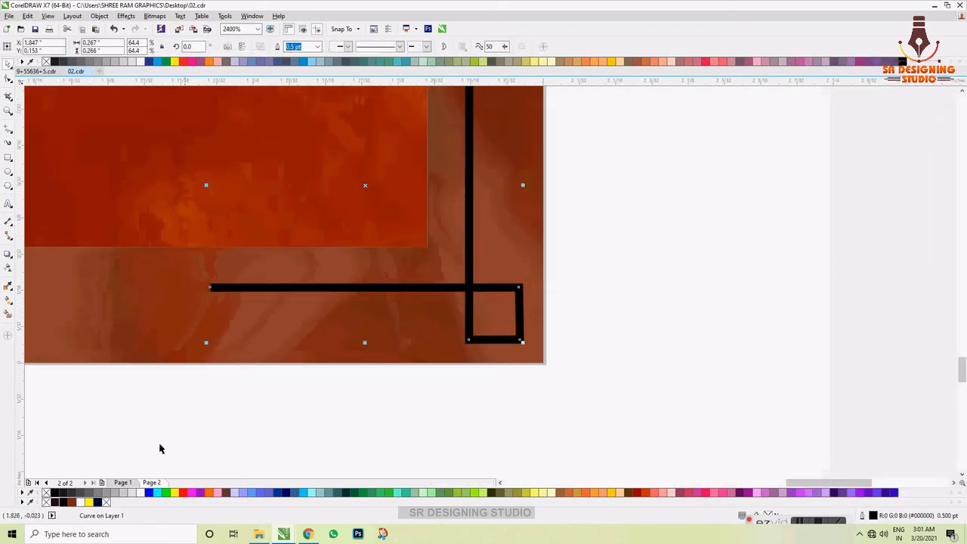
right_click(175, 492)
scroll(597, 370, "down", 5)
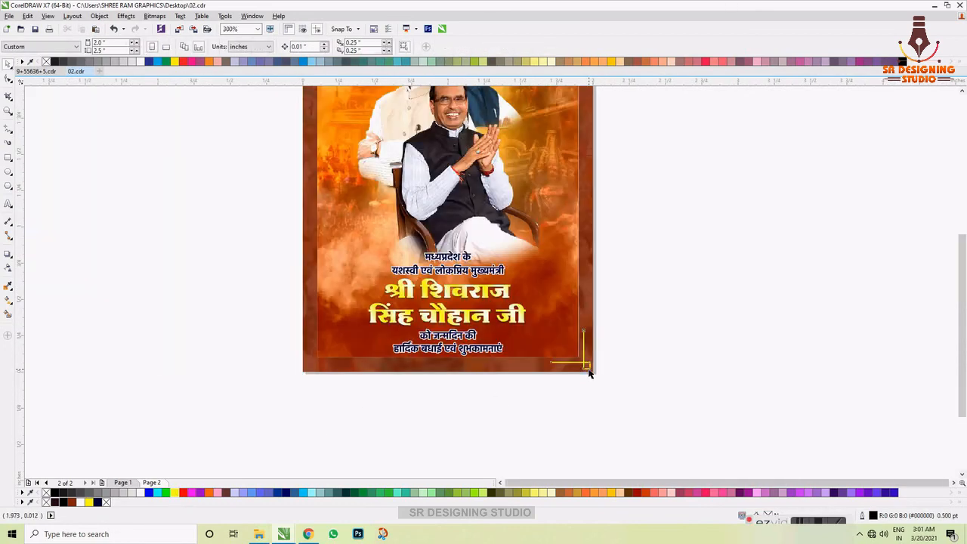
Place a copy of the yellow ornament outside the poster's left edge and mirror it both vertically and horizontally.
left_click_drag(248, 253, 249, 254)
right_click(249, 254)
scroll(258, 259, "down", 1)
scroll(261, 223, "up", 2)
left_click(242, 47)
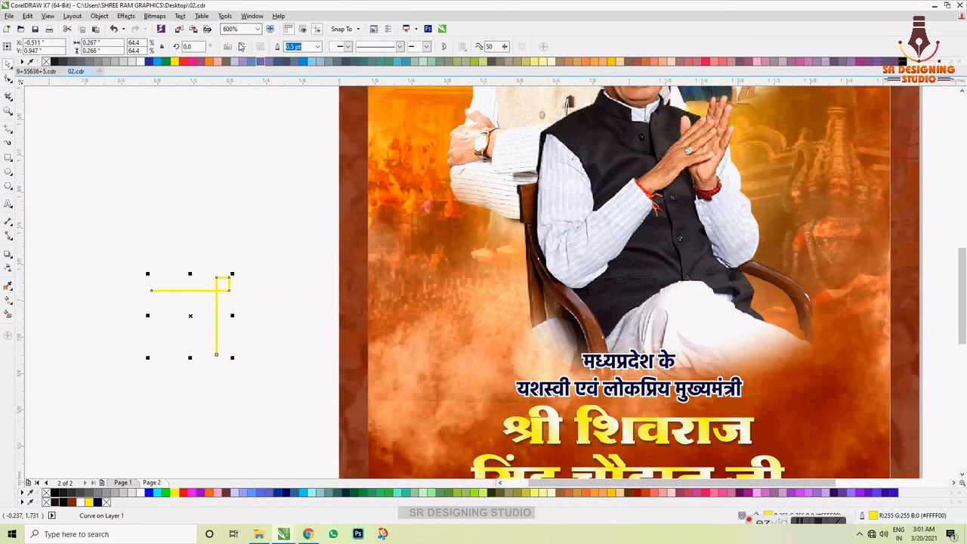
left_click(229, 47)
left_click(218, 295)
left_click(218, 291)
Align the mirrored ornament to the background's top-left corner and nudge it slightly inward from both edges.
left_click(350, 292, "shift")
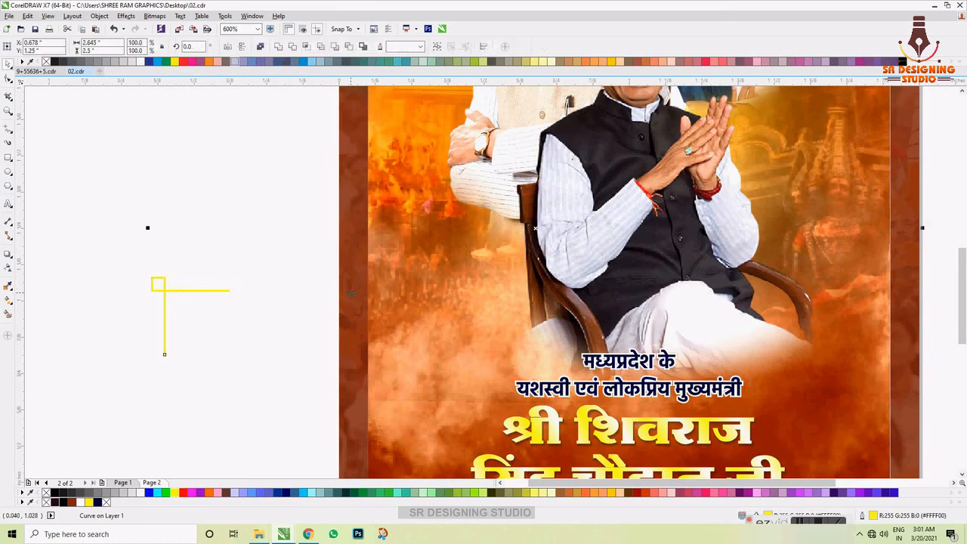
key("l")
key("t")
left_click(306, 334)
scroll(331, 335, "down", 2)
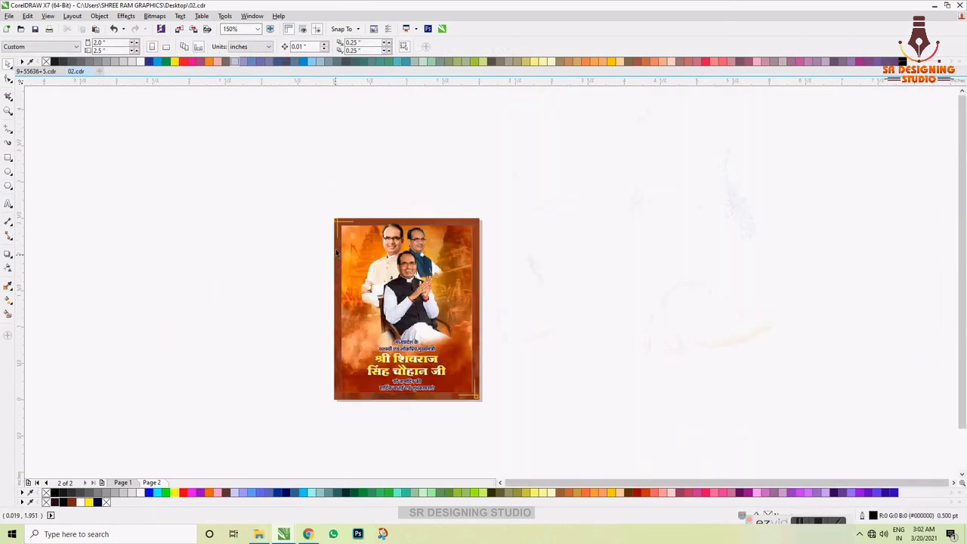
scroll(340, 242, "up", 2)
left_click(330, 161)
left_click_drag(330, 161, 335, 166)
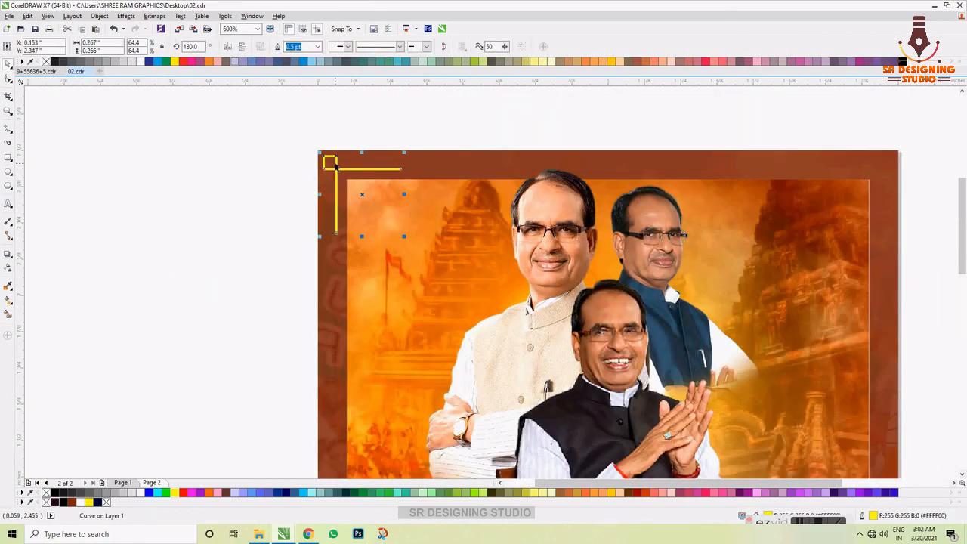
left_click(250, 196)
key("shift+F4")
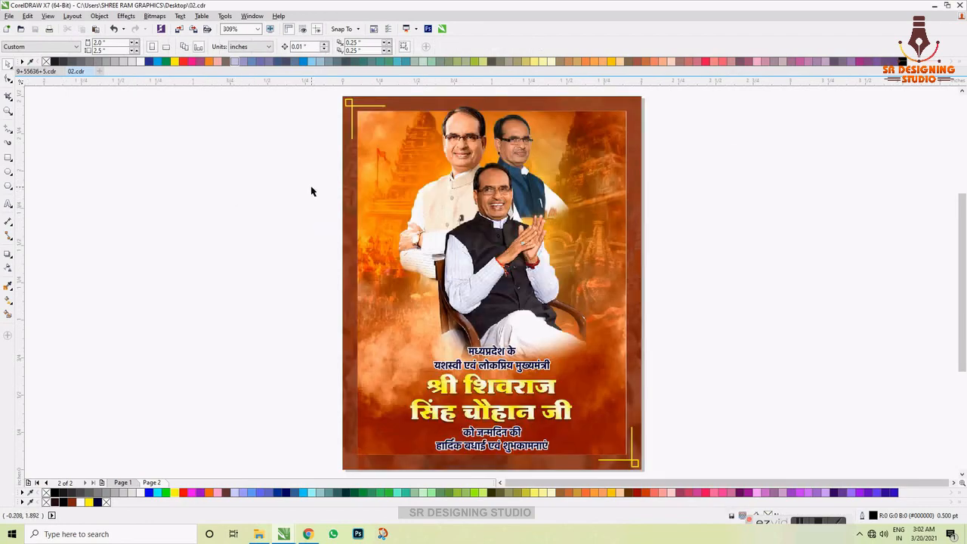
Give the inner picture frame a 2 pt outline.
left_click(395, 160)
left_click(589, 394)
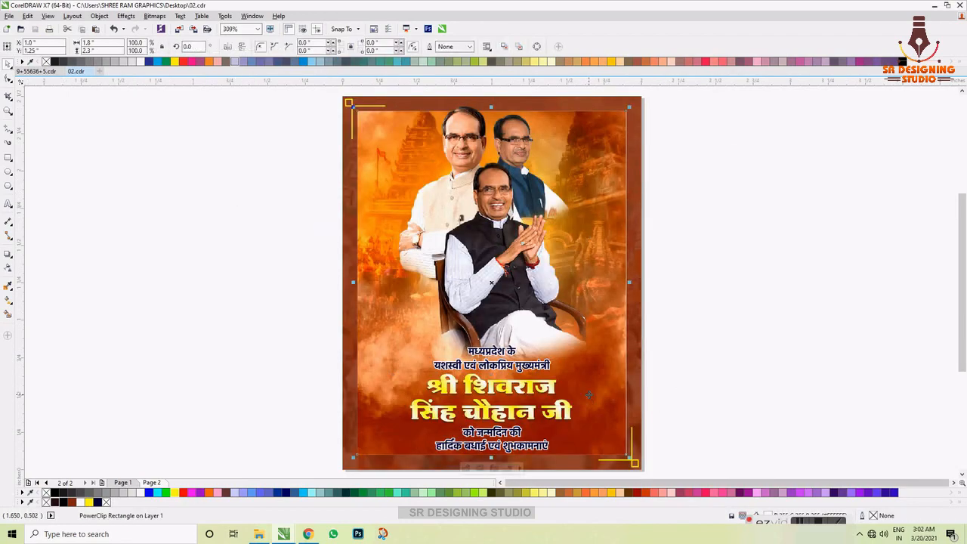
key("F12")
type("2")
key("Return")
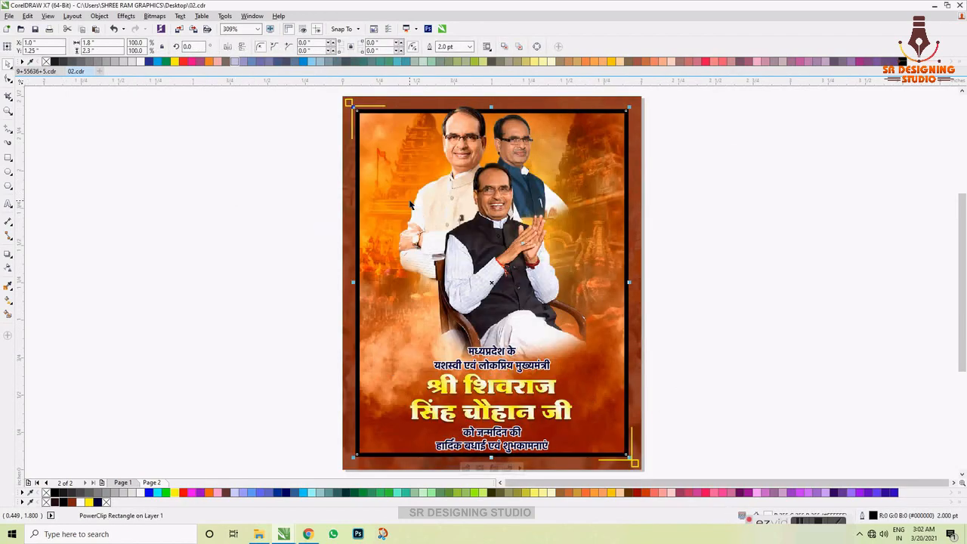
Set the inner picture frame's outline width to 1 pt and its colour to white.
key("F12")
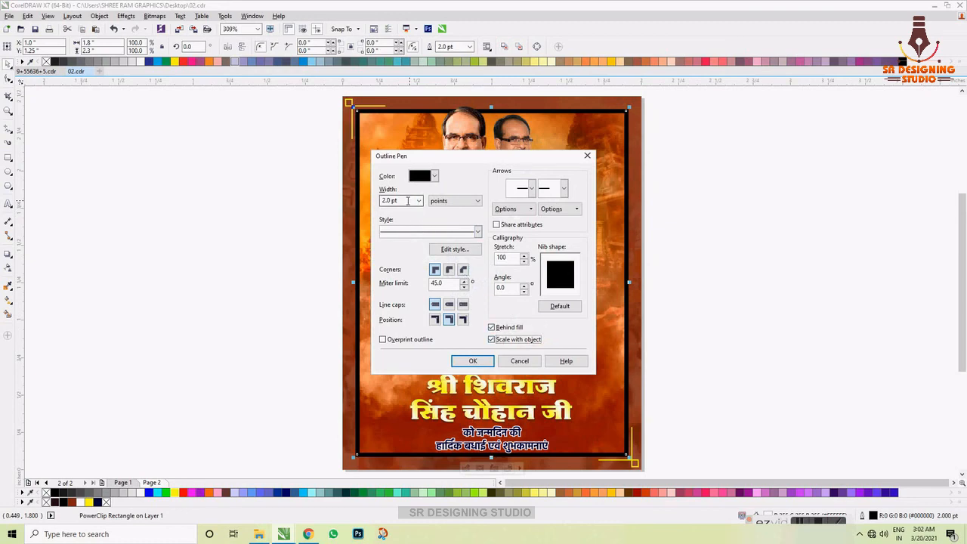
type("1")
key("Return")
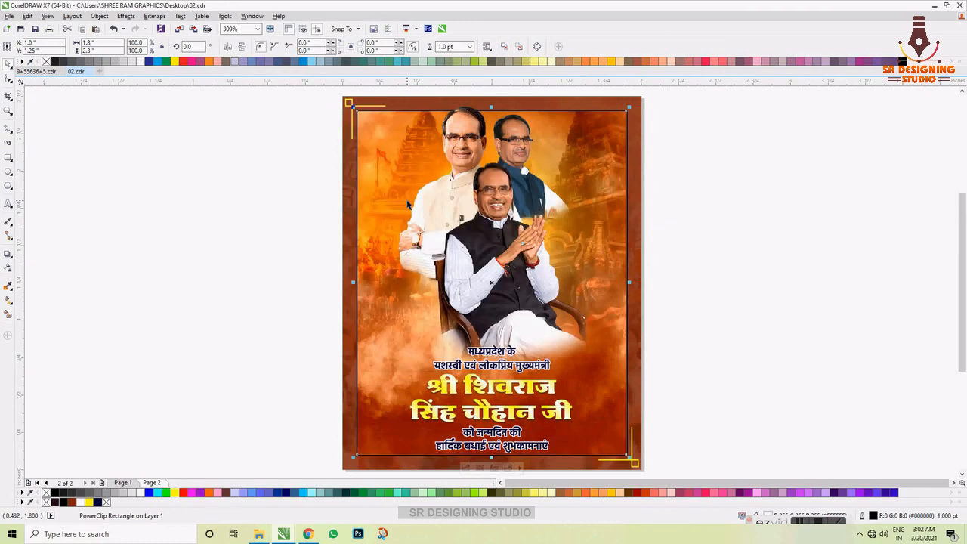
right_click(140, 495)
left_click(265, 410)
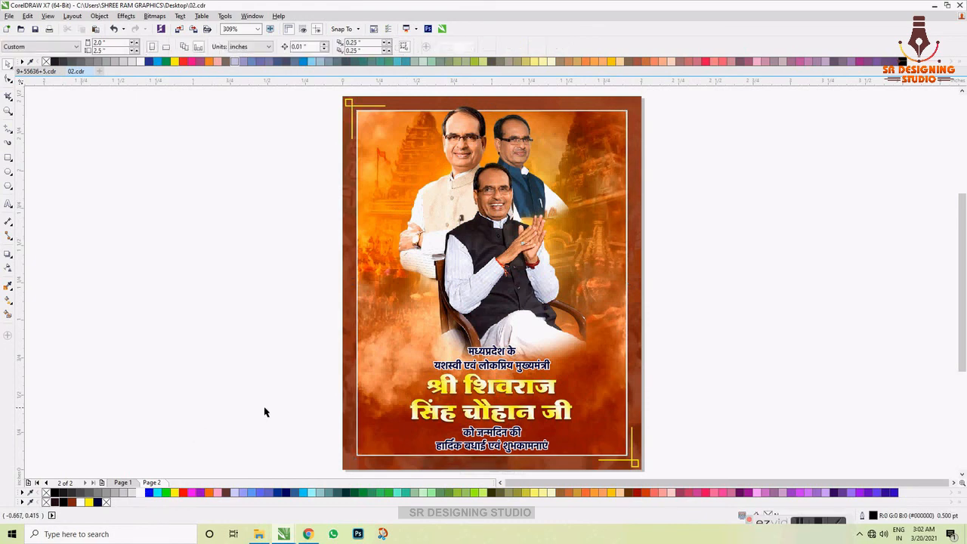
Enlarge the block of Hindi greeting text to about 1.14 by 0.75 inches, keeping it centred in the frame.
scroll(536, 441, "up", 1)
scroll(405, 315, "down", 1)
scroll(390, 338, "up", 1)
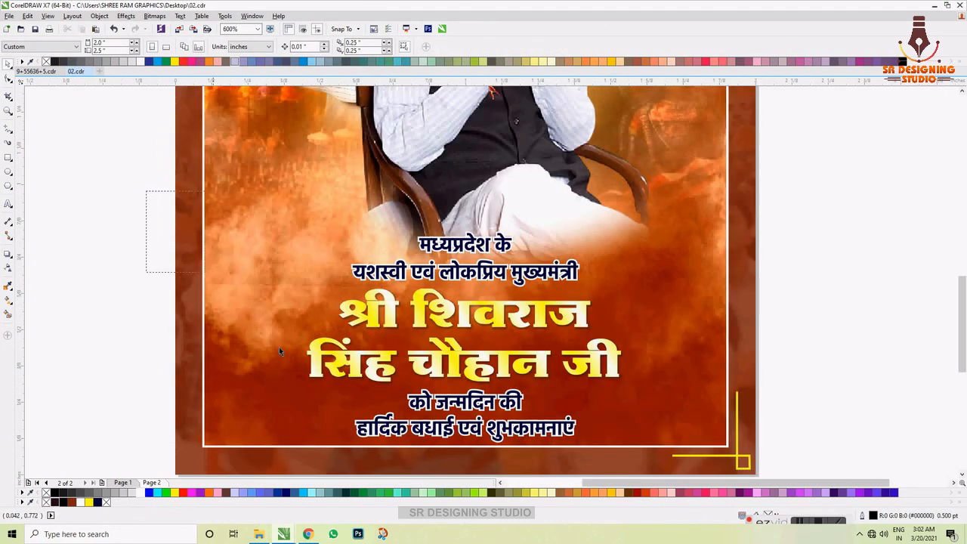
left_click_drag(279, 348, 634, 419)
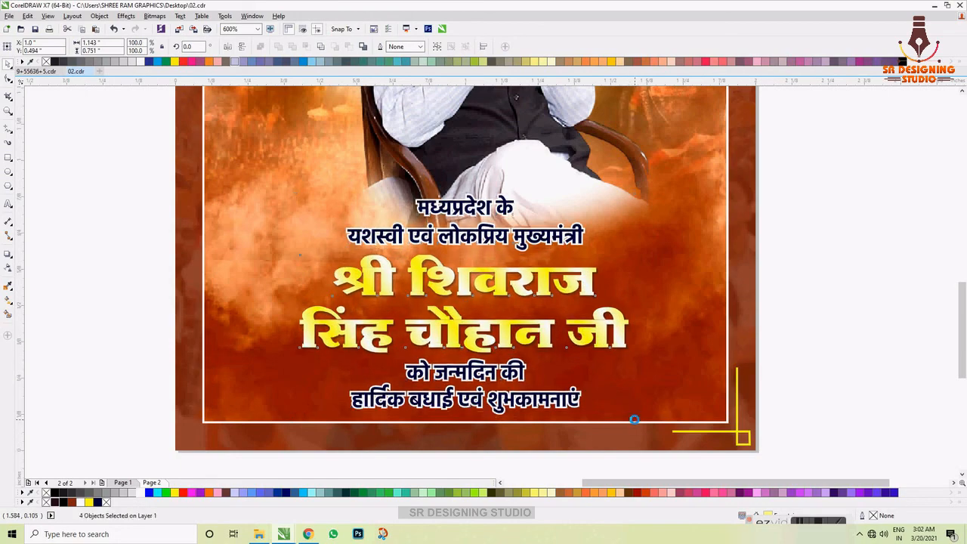
left_click(828, 357)
key("shift+F4")
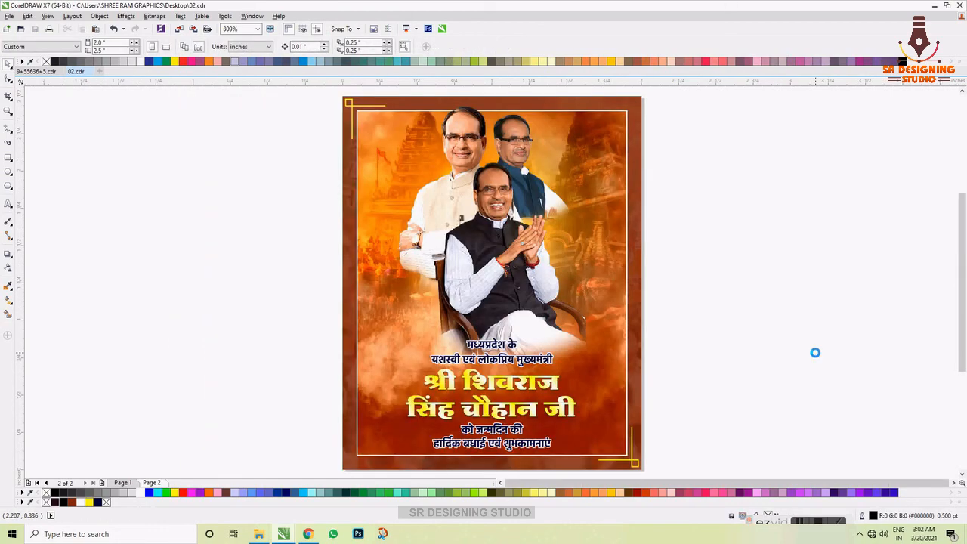